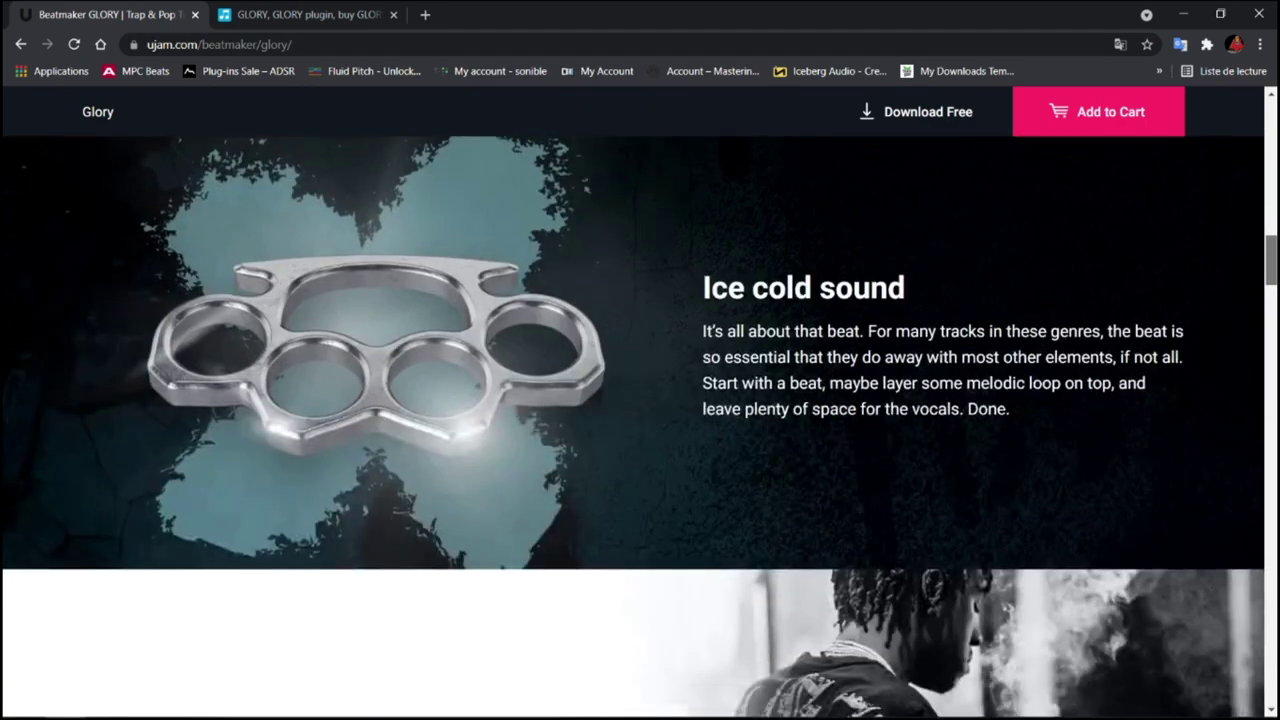
# - Review the GLORY product page down to its technical requirements, and check the plug-in's listing on Plugin Boutique
pyautogui.scroll(-1, 640, 428)
pyautogui.scroll(-10, 640, 428)
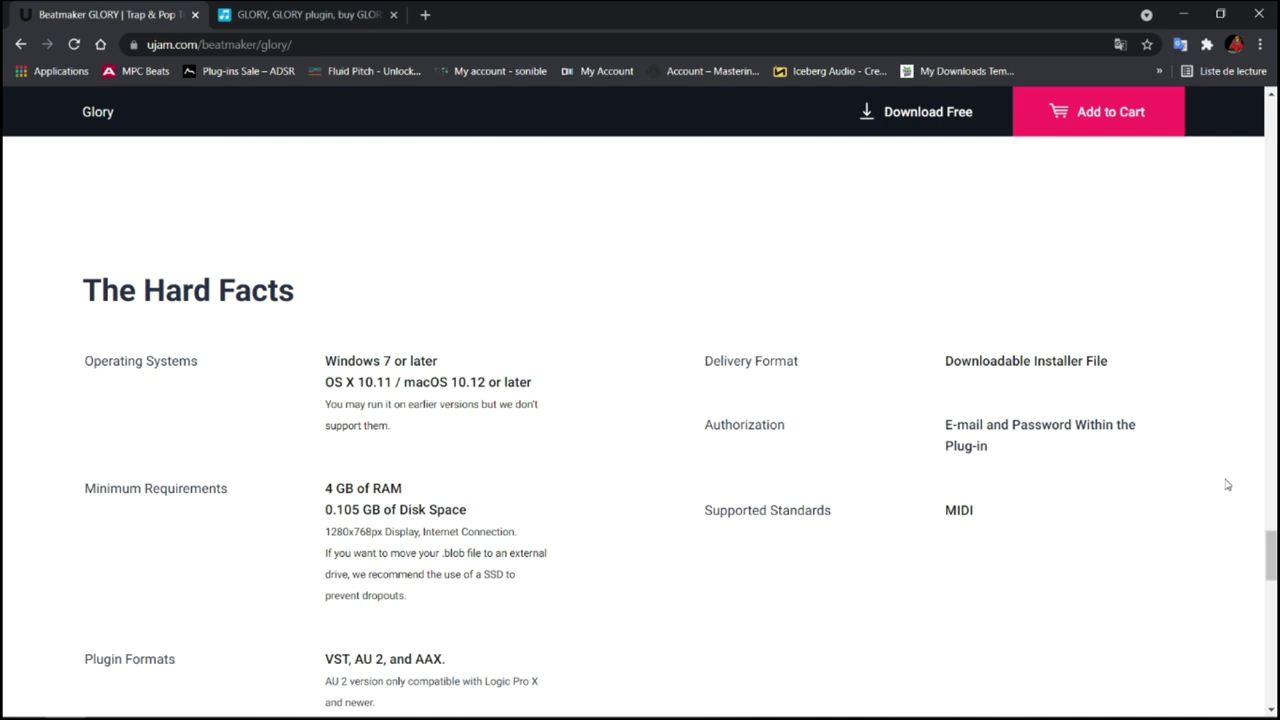
pyautogui.click(268, 21)
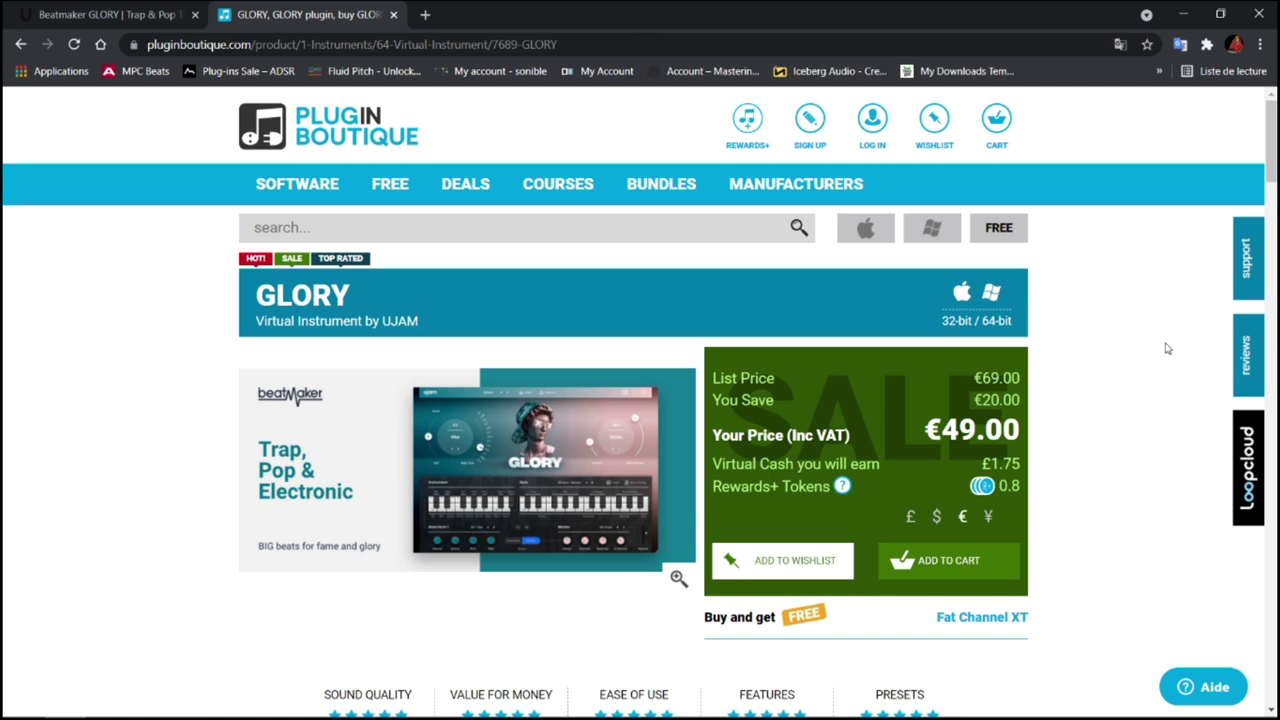
pyautogui.moveTo(1274, 140); pyautogui.dragTo(1274, 334)
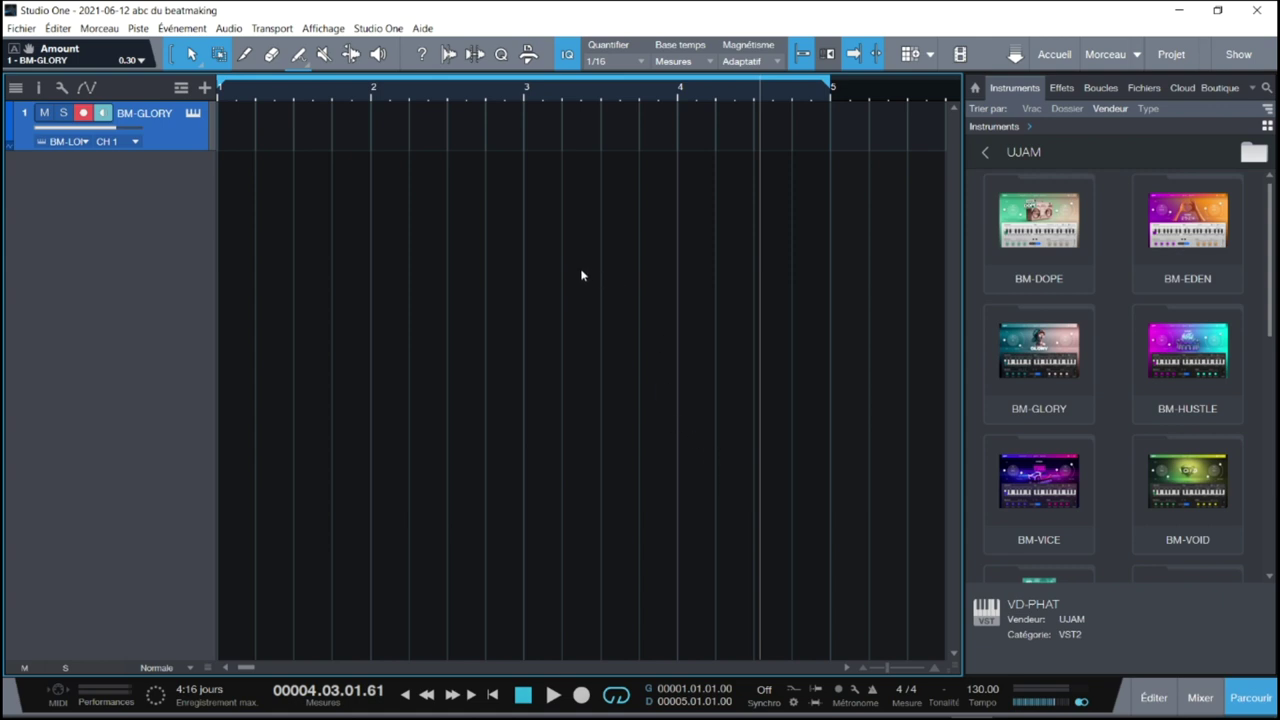
# - In Studio One, open the BM-GLORY track's instrument window, reposition it, and look through its factory presets without changing the preset
pyautogui.click(193, 113)
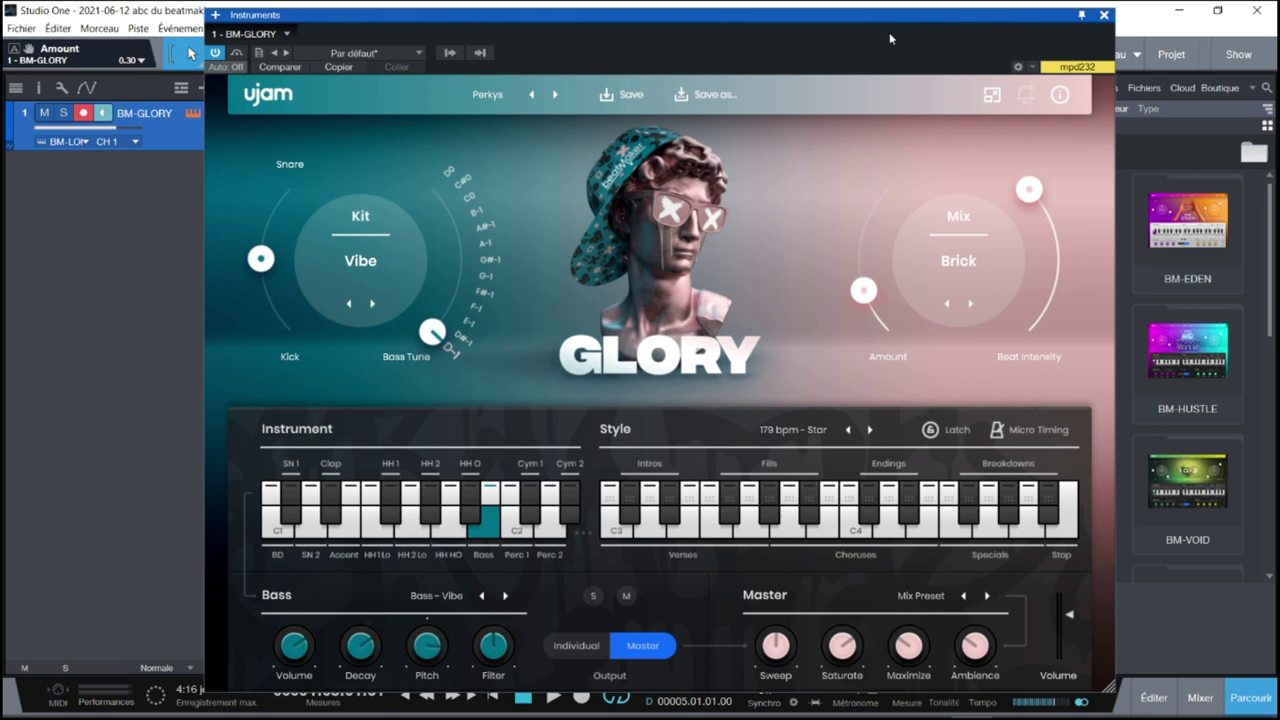
pyautogui.moveTo(889, 21); pyautogui.dragTo(725, 11)
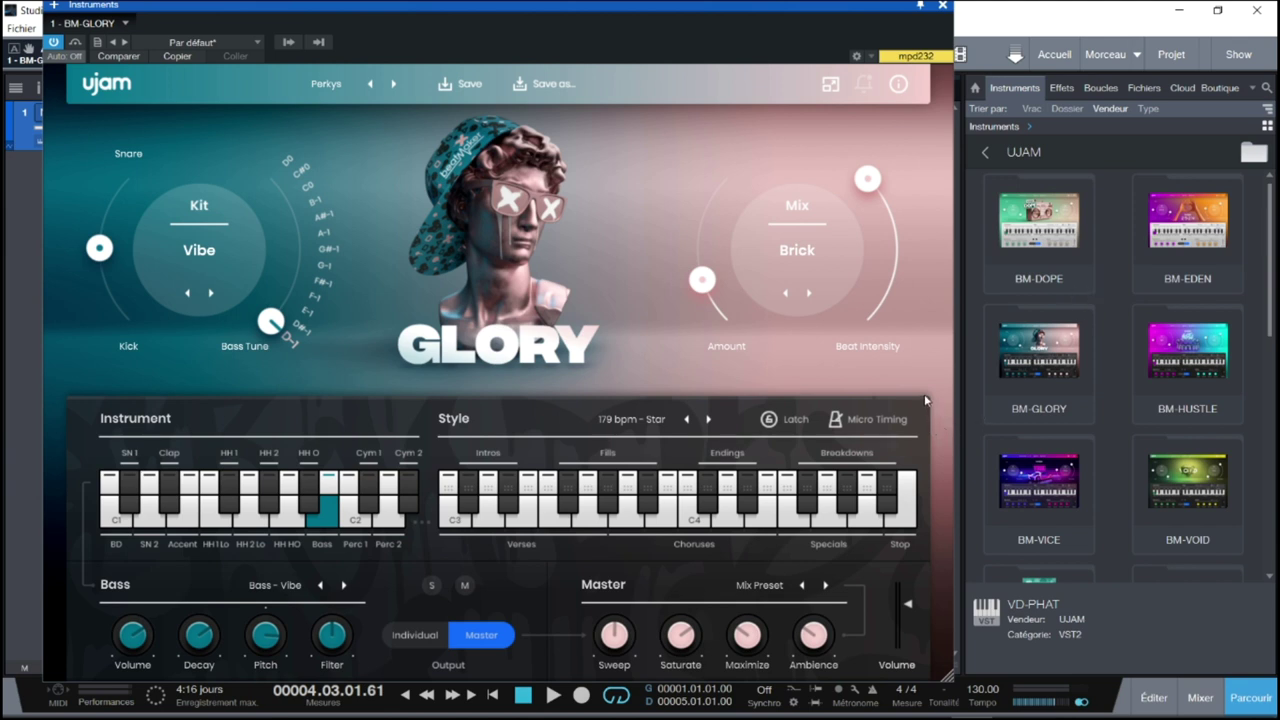
pyautogui.click(322, 88)
pyautogui.moveTo(325, 105)
pyautogui.moveTo(470, 108)
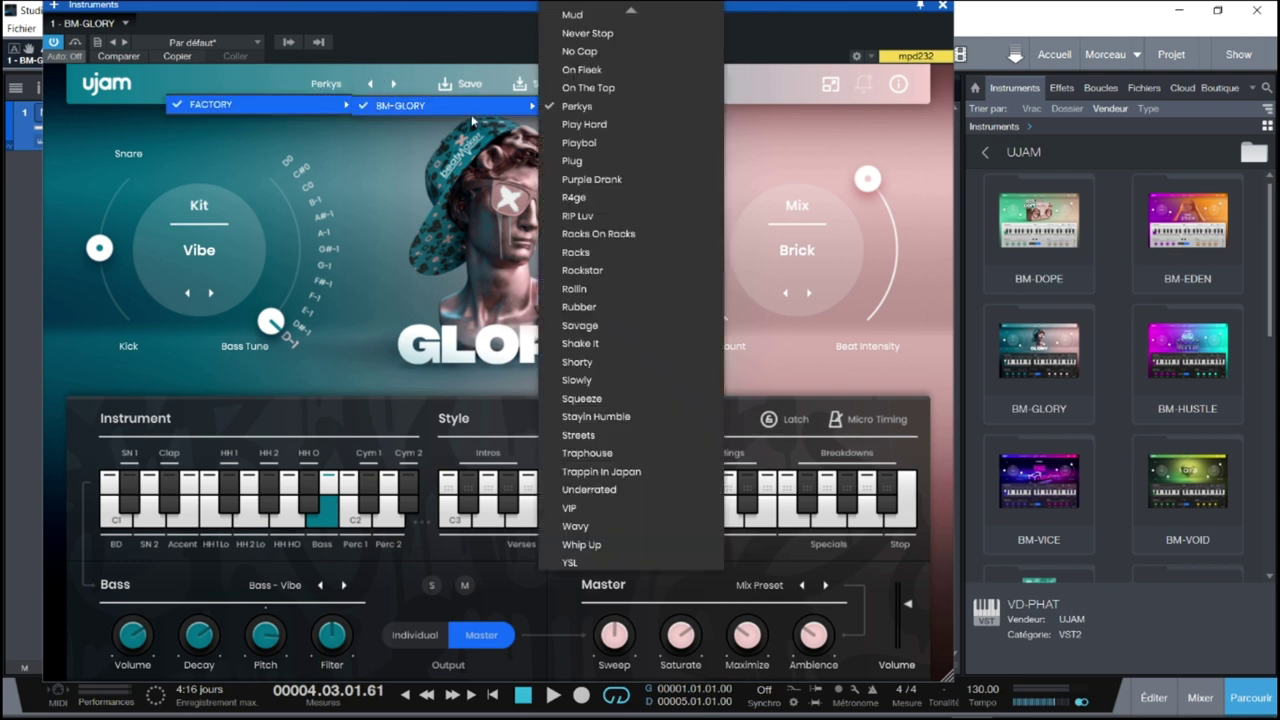
pyautogui.moveTo(631, 14)
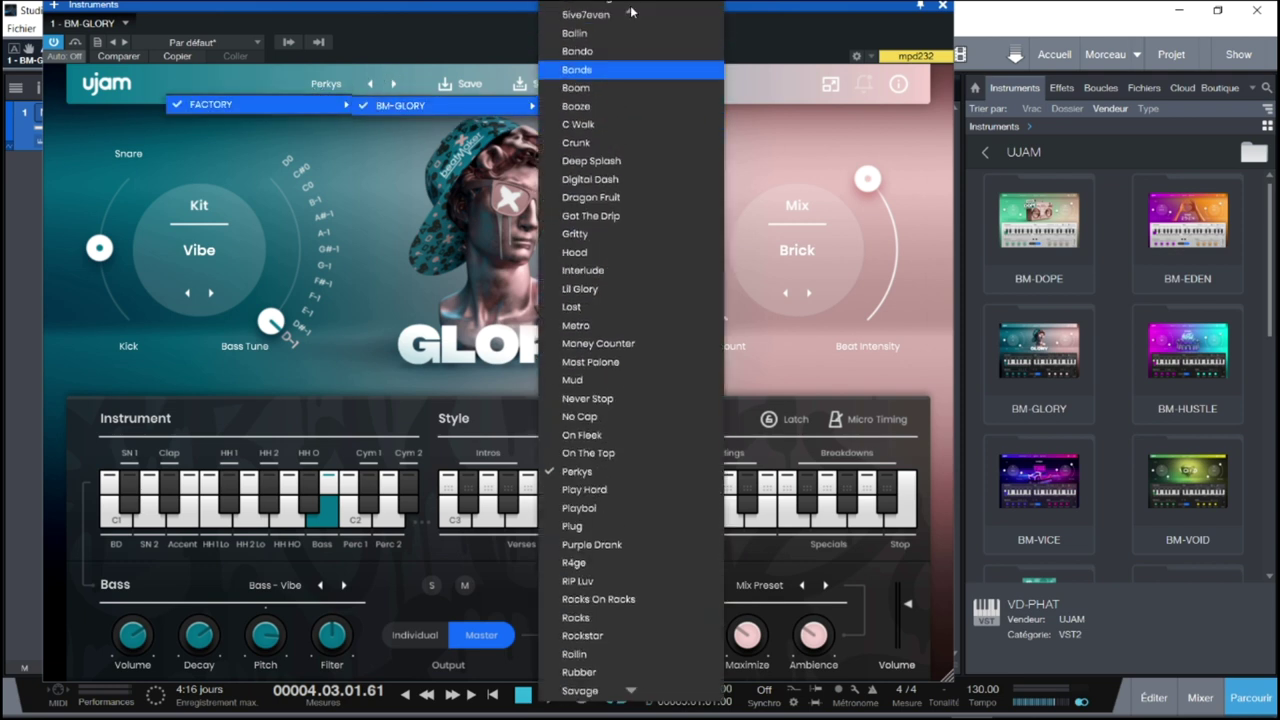
pyautogui.moveTo(630, 690)
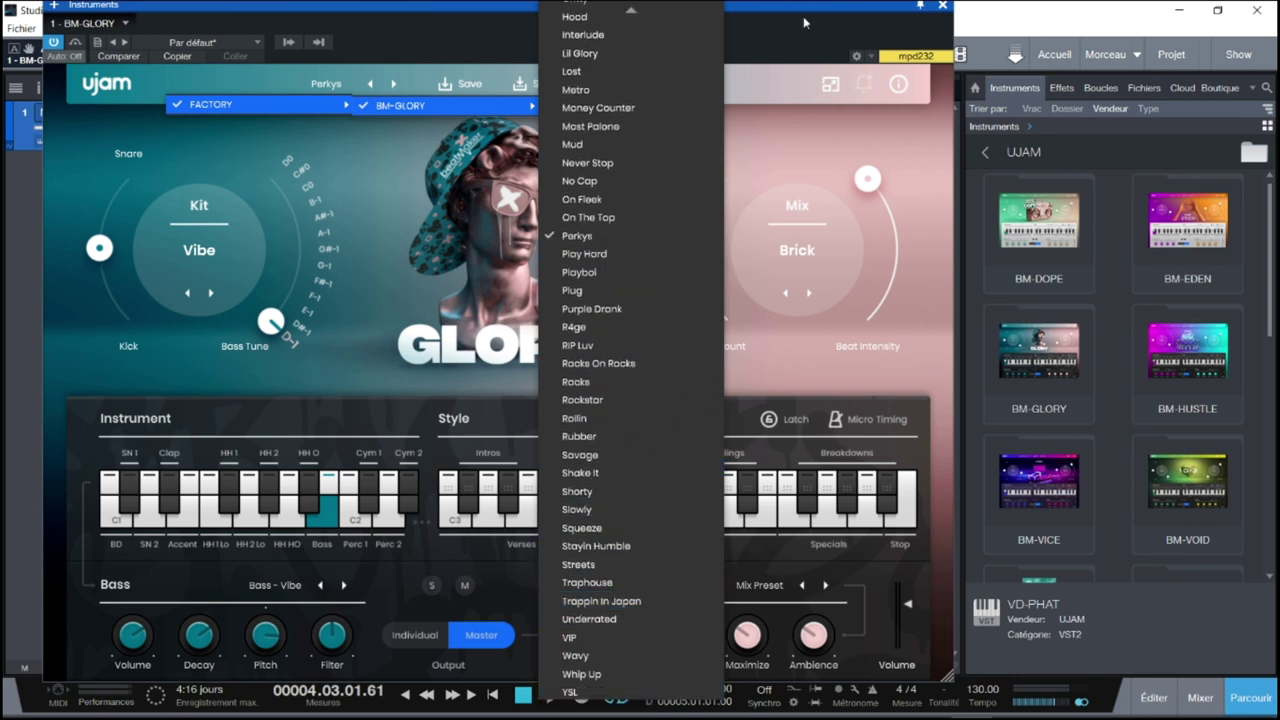
pyautogui.click(393, 88)
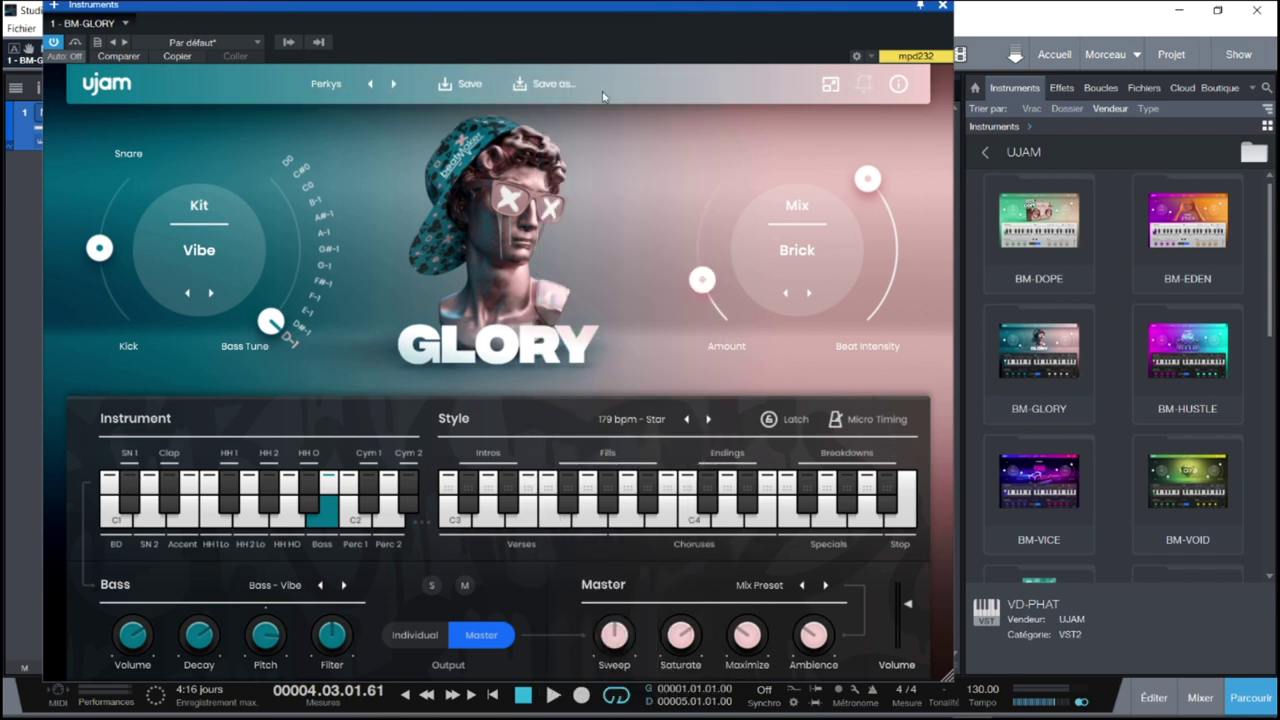
# - Try the plug-in's smaller display size, restore the larger one, and look through the available kits and mixes
pyautogui.click(832, 90)
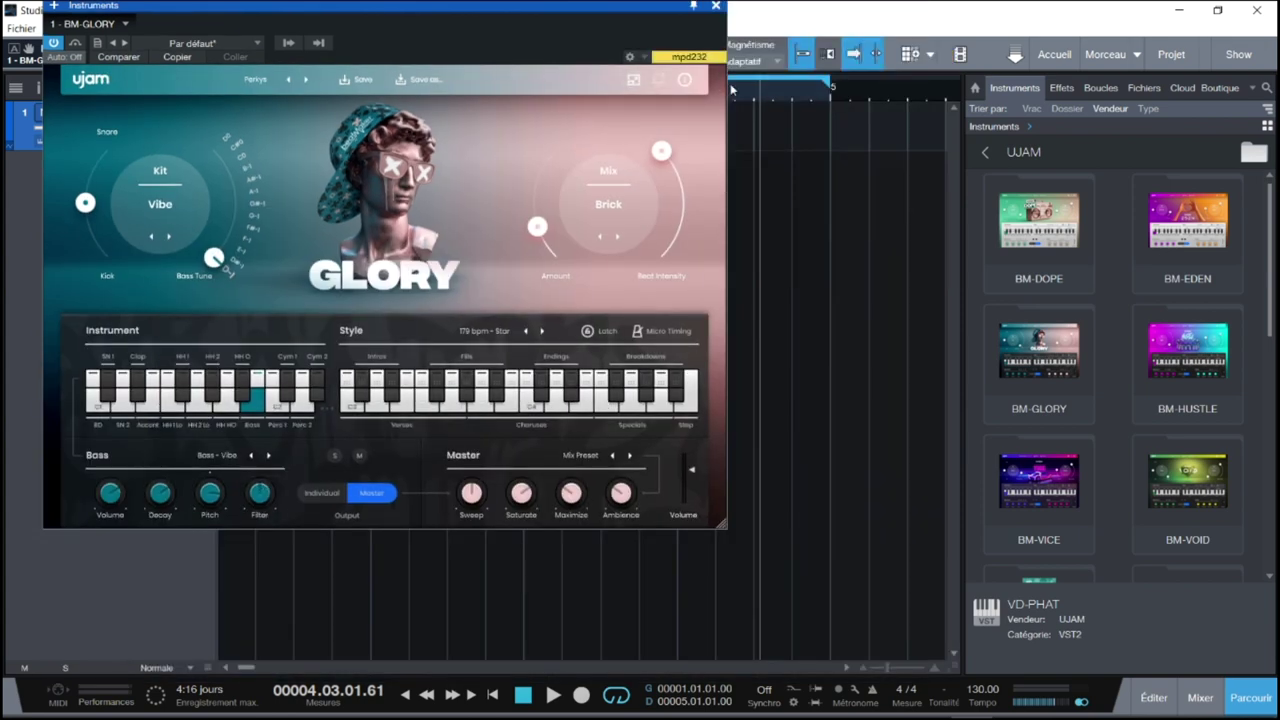
pyautogui.click(634, 87)
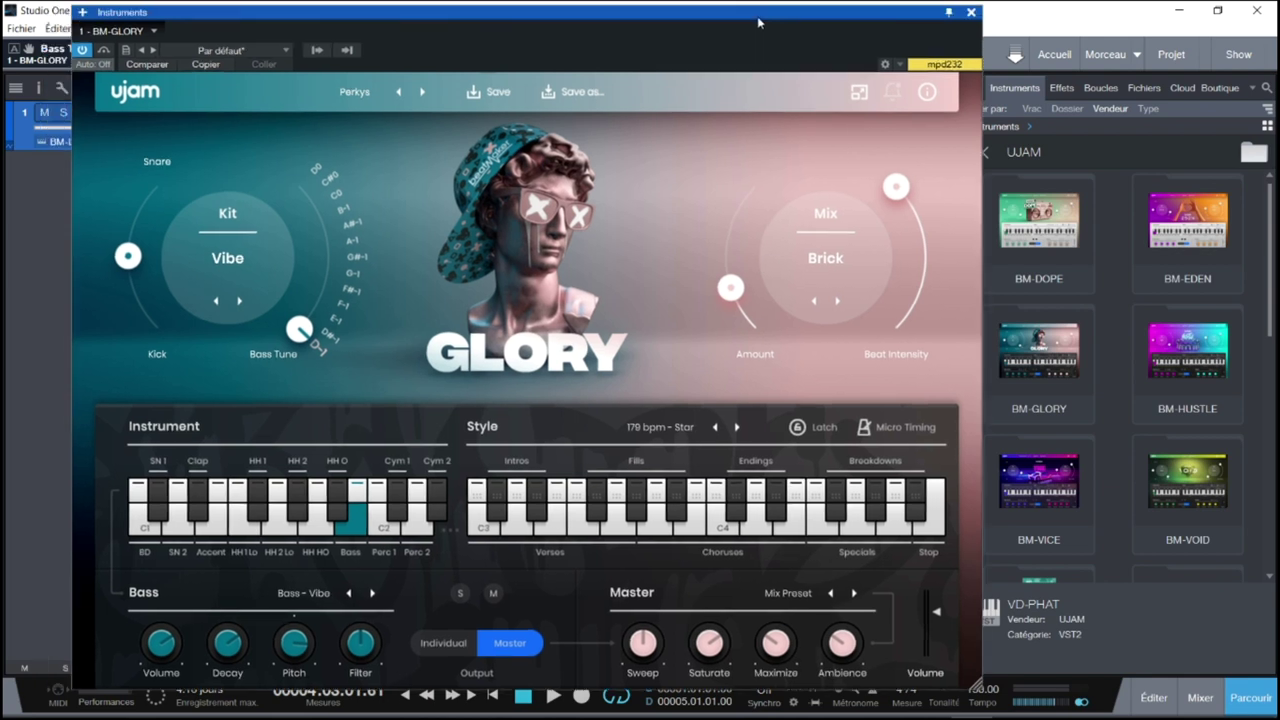
pyautogui.click(227, 260)
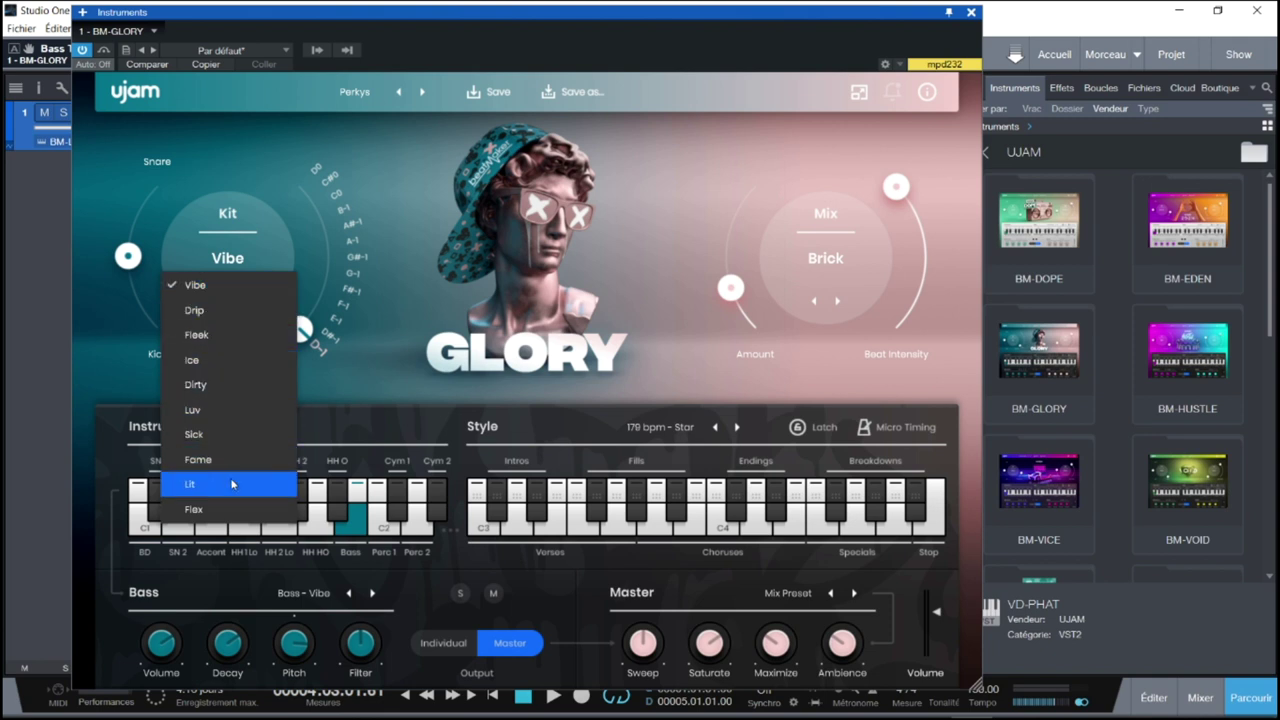
pyautogui.click(265, 203)
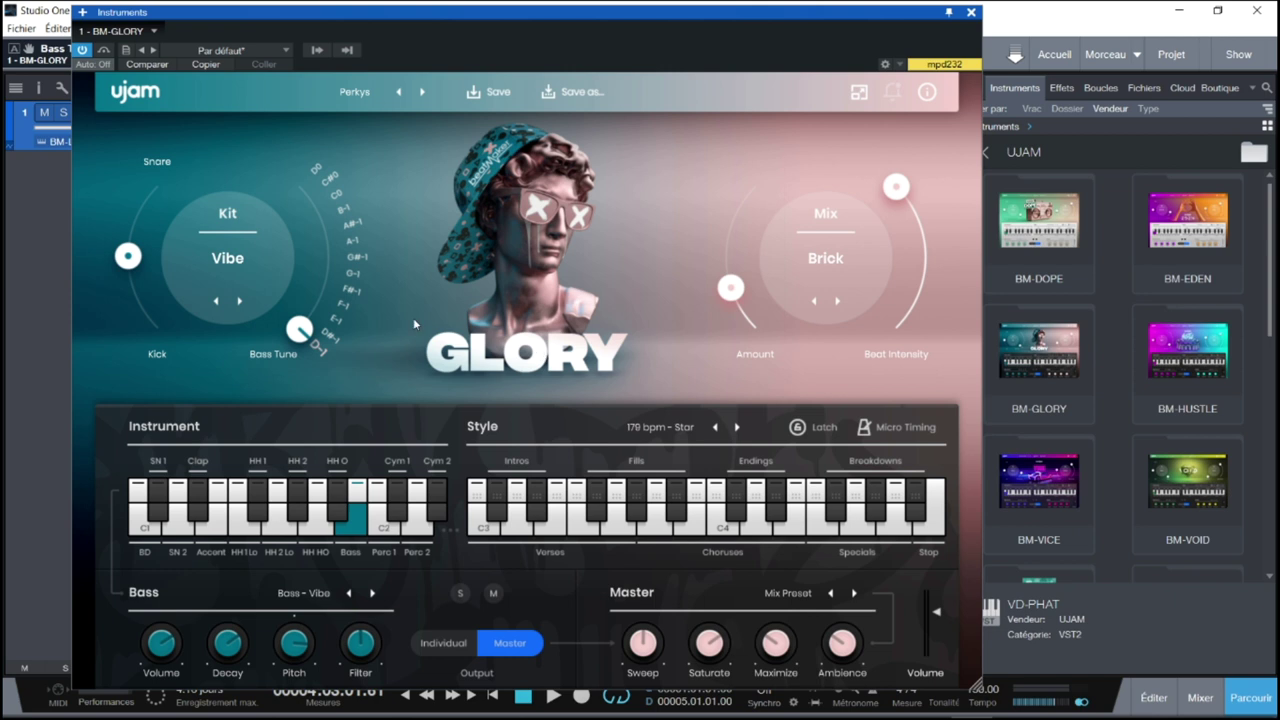
pyautogui.click(827, 262)
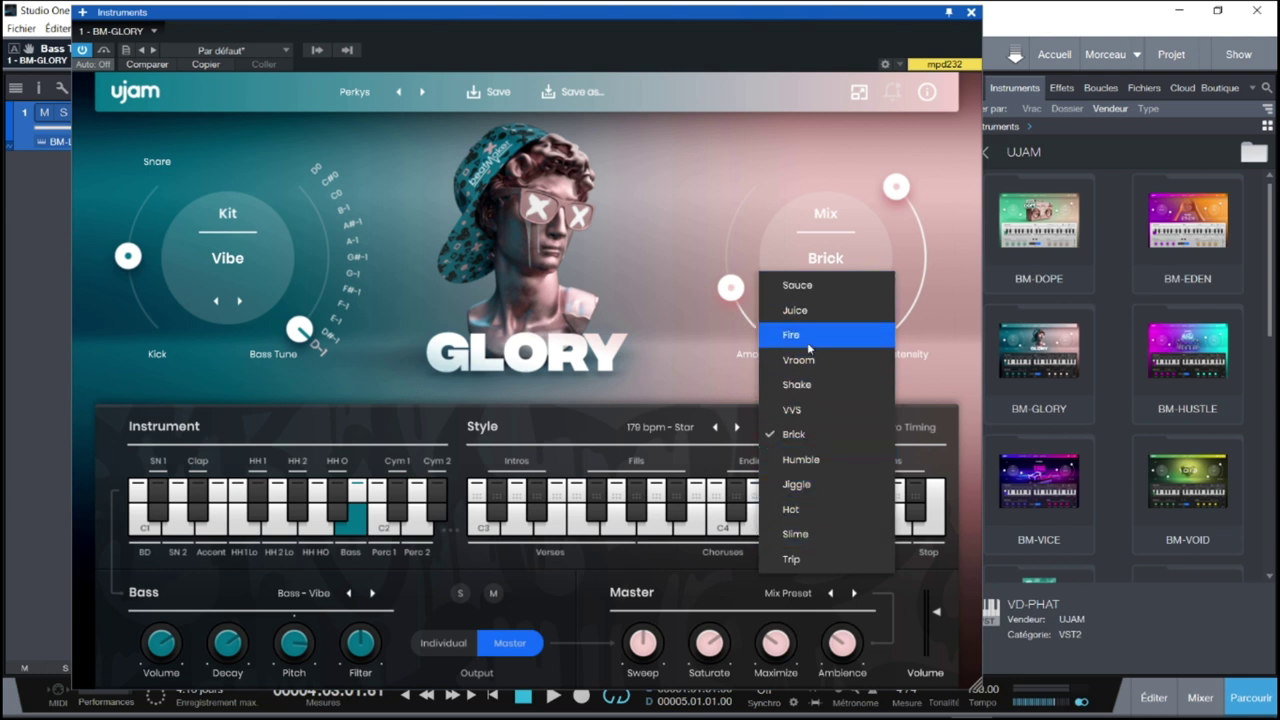
pyautogui.click(728, 190)
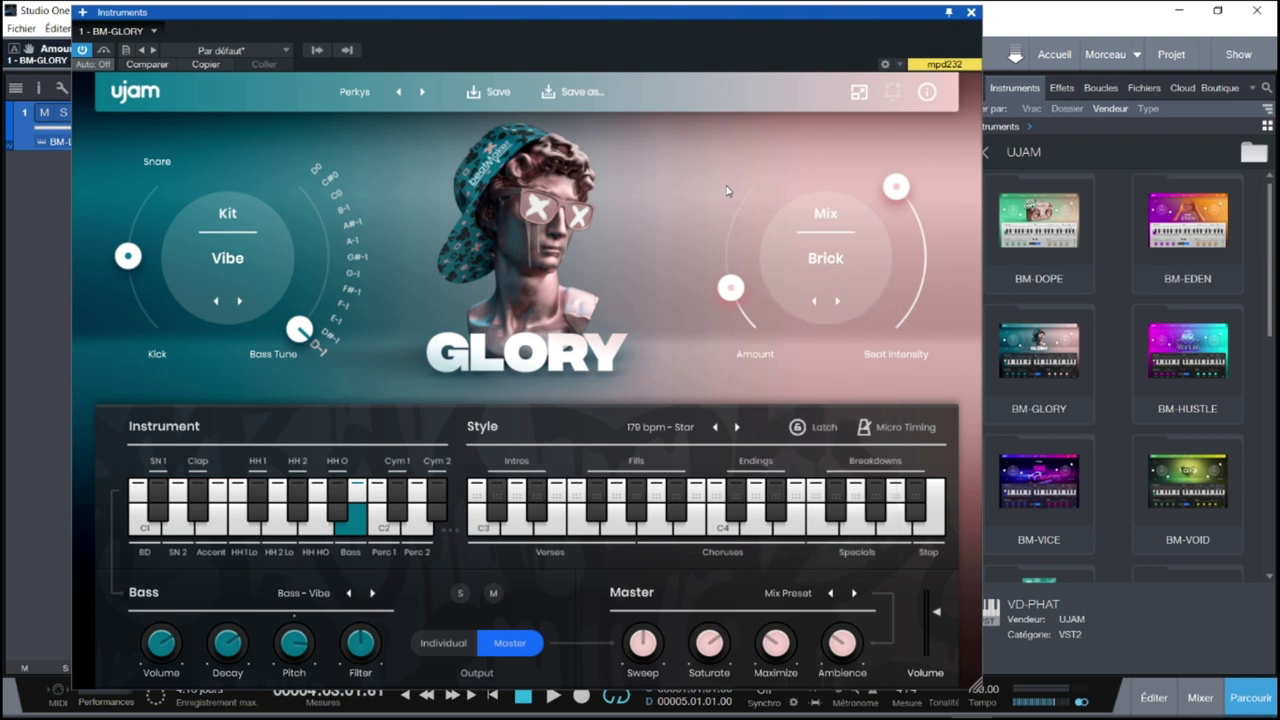
# - Turn on Latch and start the G3 verse pattern, then look through the kit choices while it plays
pyautogui.click(806, 432)
pyautogui.click(617, 522)
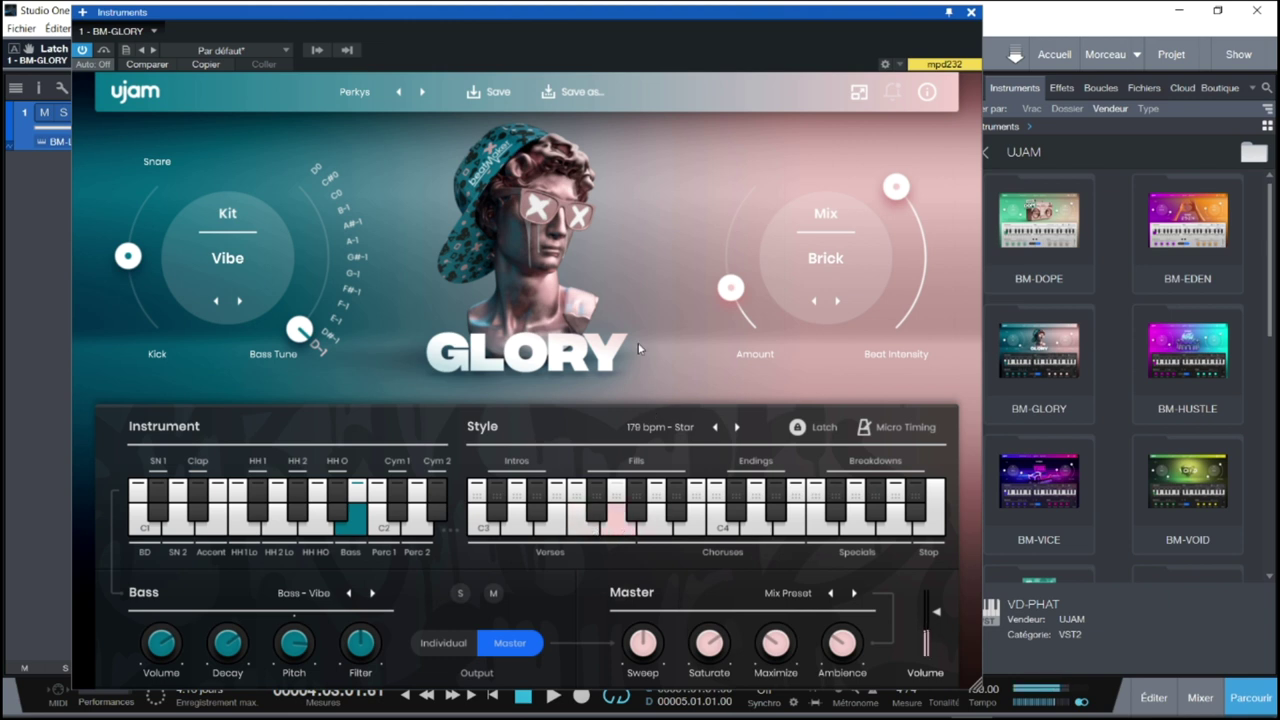
pyautogui.click(222, 268)
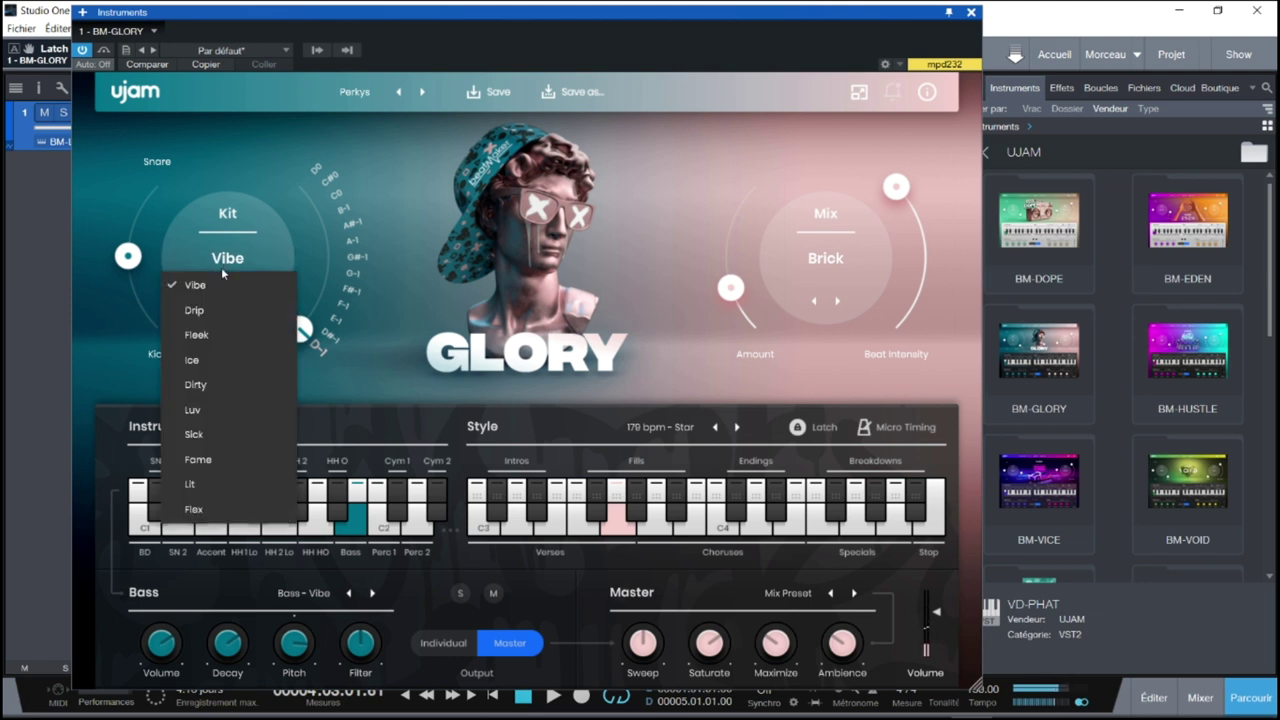
pyautogui.click(681, 149)
# - Set the mix to Sauce and raise its Amount close to the maximum
pyautogui.click(842, 268)
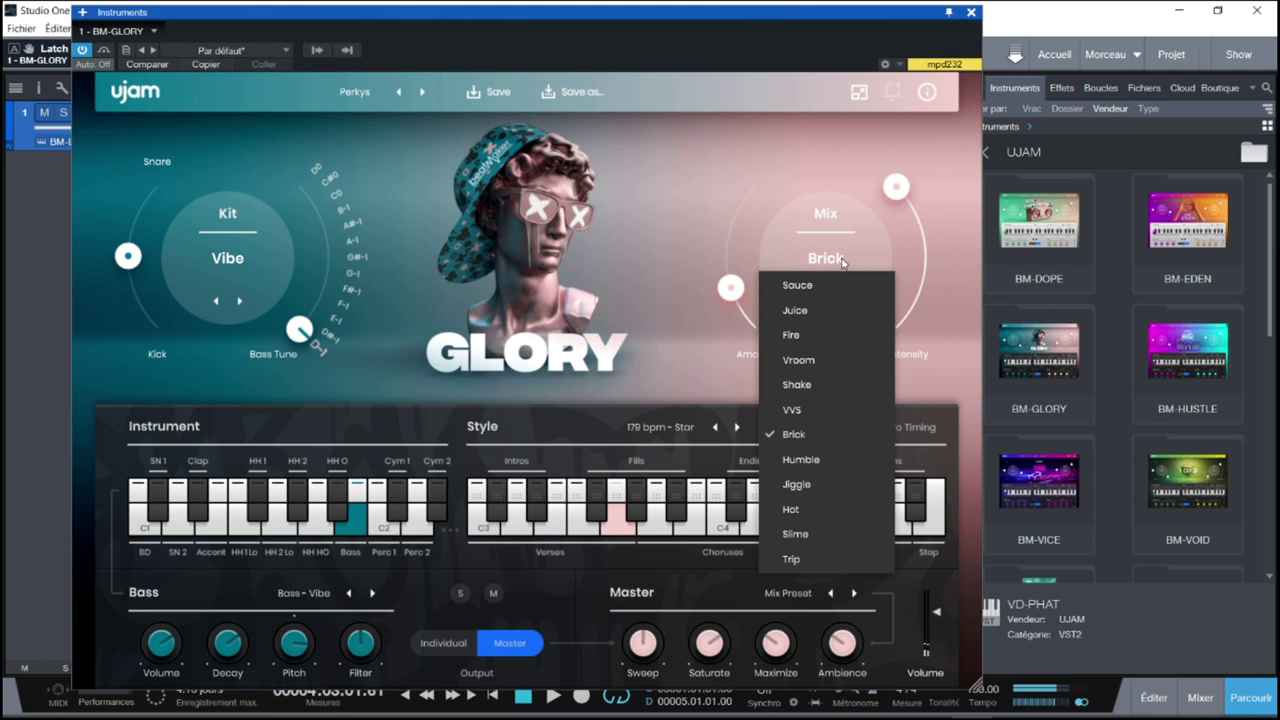
pyautogui.click(818, 287)
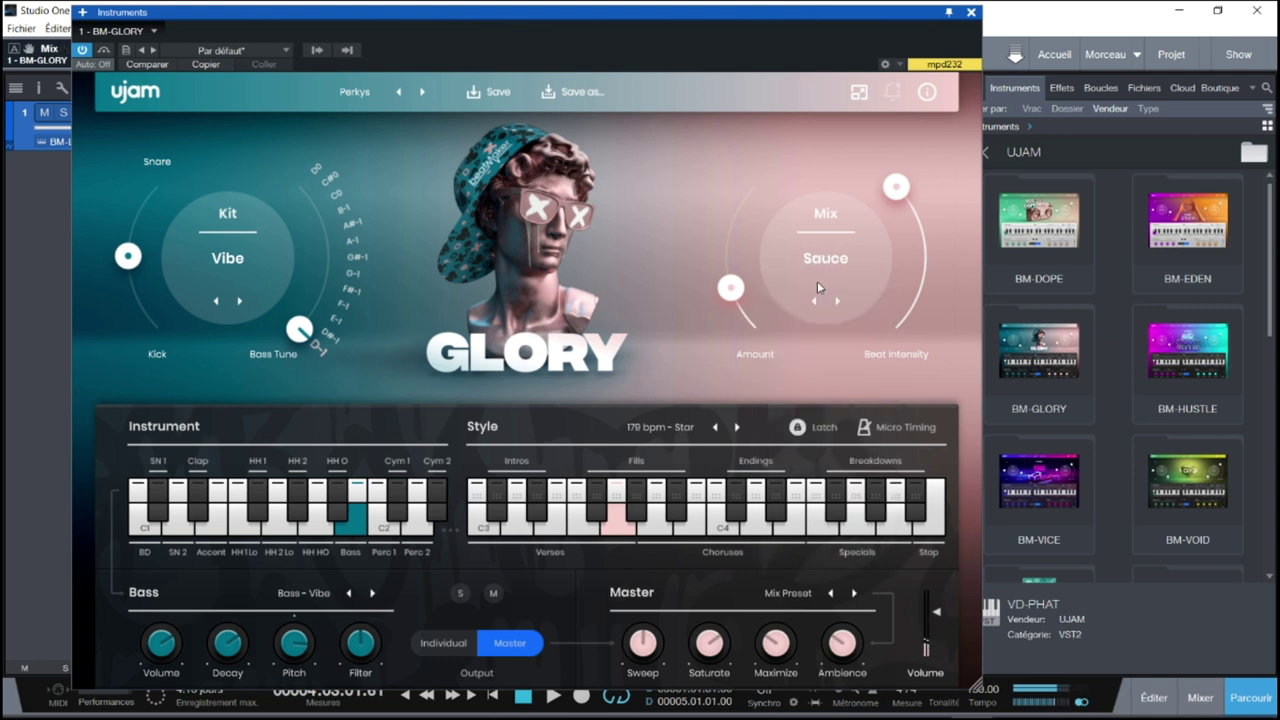
pyautogui.moveTo(731, 289); pyautogui.dragTo(752, 178)
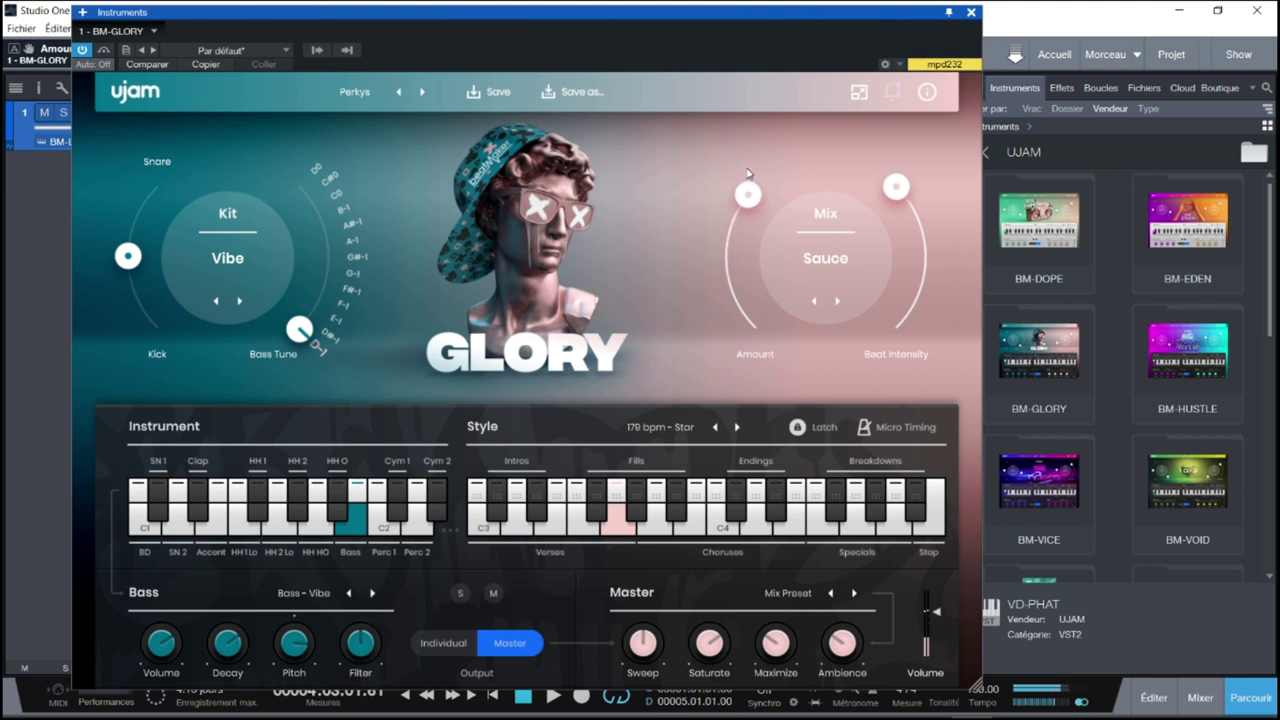
# - Audition the successive mixes one by one, from Juice through to Hot, and settle on Hot
pyautogui.click(838, 304)
pyautogui.click(838, 304)
pyautogui.click(838, 304)
pyautogui.click(838, 304)
pyautogui.click(838, 304)
pyautogui.click(837, 302)
pyautogui.click(837, 302)
pyautogui.click(837, 302)
pyautogui.click(837, 302)
# - Lower the Beat Intensity slightly and set the Hot mix's Amount to about two thirds
pyautogui.moveTo(746, 199); pyautogui.dragTo(740, 244)
pyautogui.moveTo(900, 192); pyautogui.dragTo(900, 229)
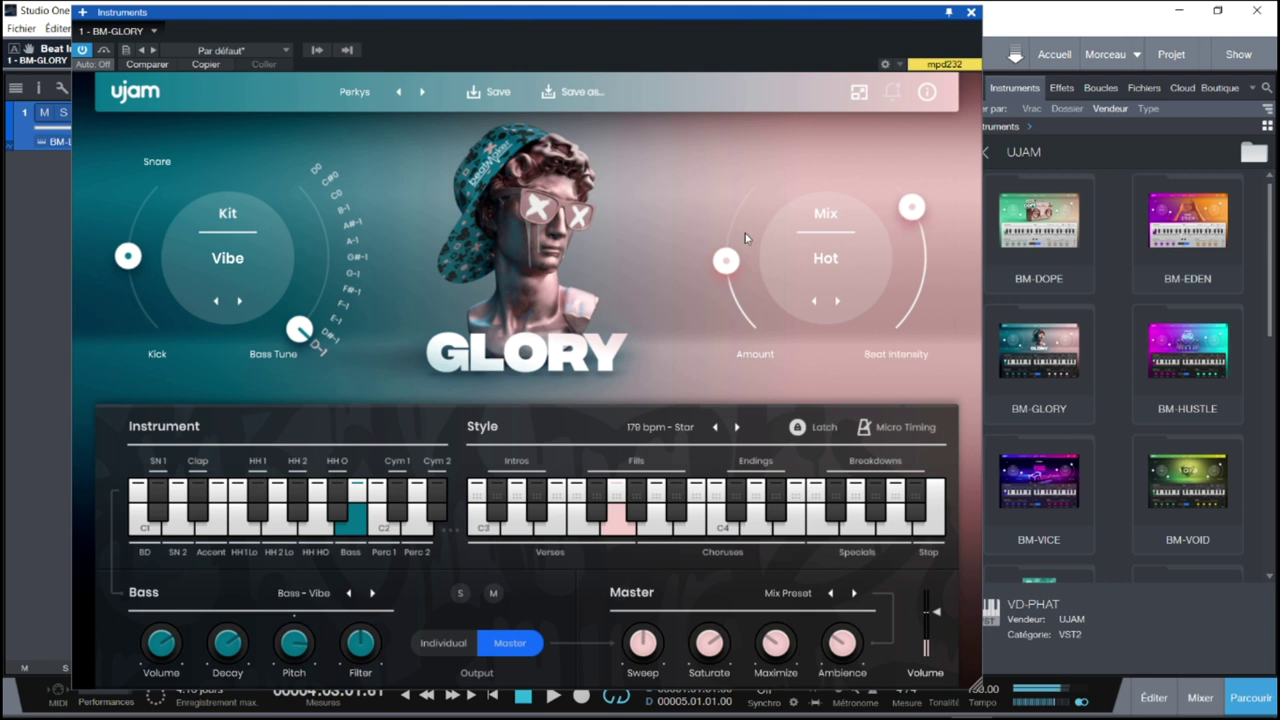
pyautogui.moveTo(728, 262); pyautogui.dragTo(731, 229)
# - Start the song playback and turn off the pattern Latch
pyautogui.press('space')
pyautogui.click(811, 427)
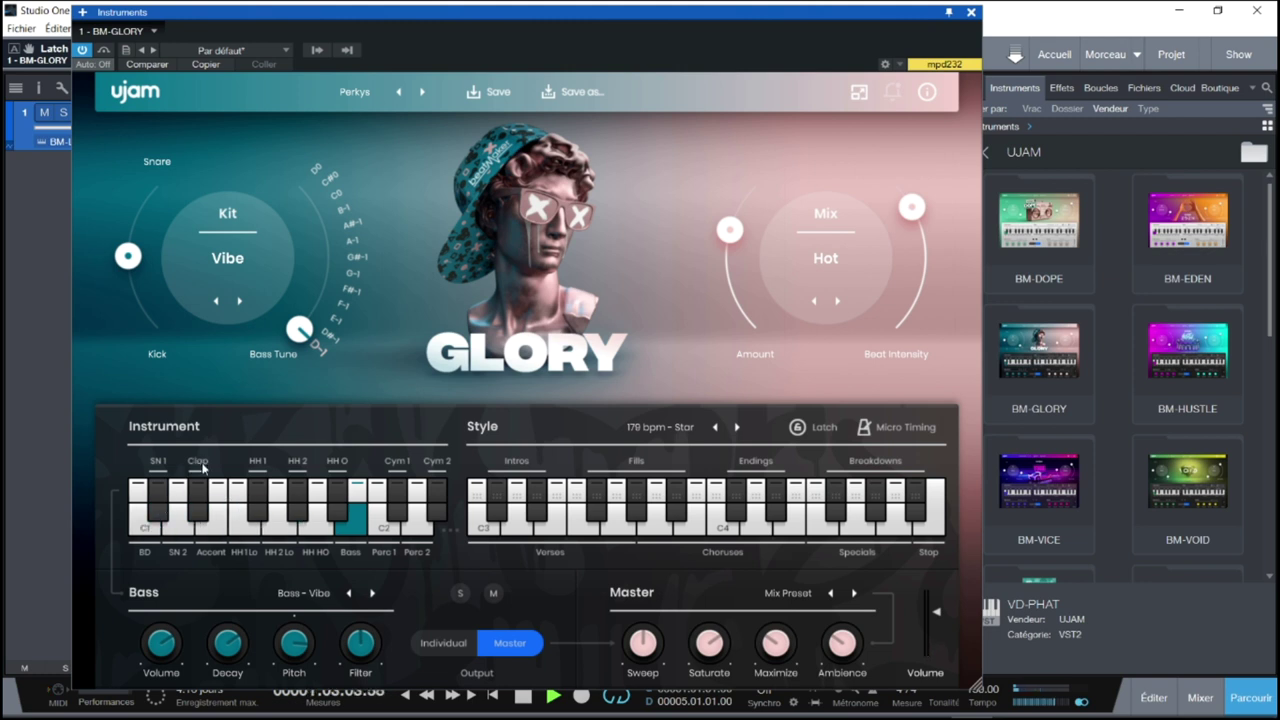
# - Audition the kit's individual instruments from the bass drum up to Percussion 1, and look through the bass drum's alternative sounds
pyautogui.click(146, 529)
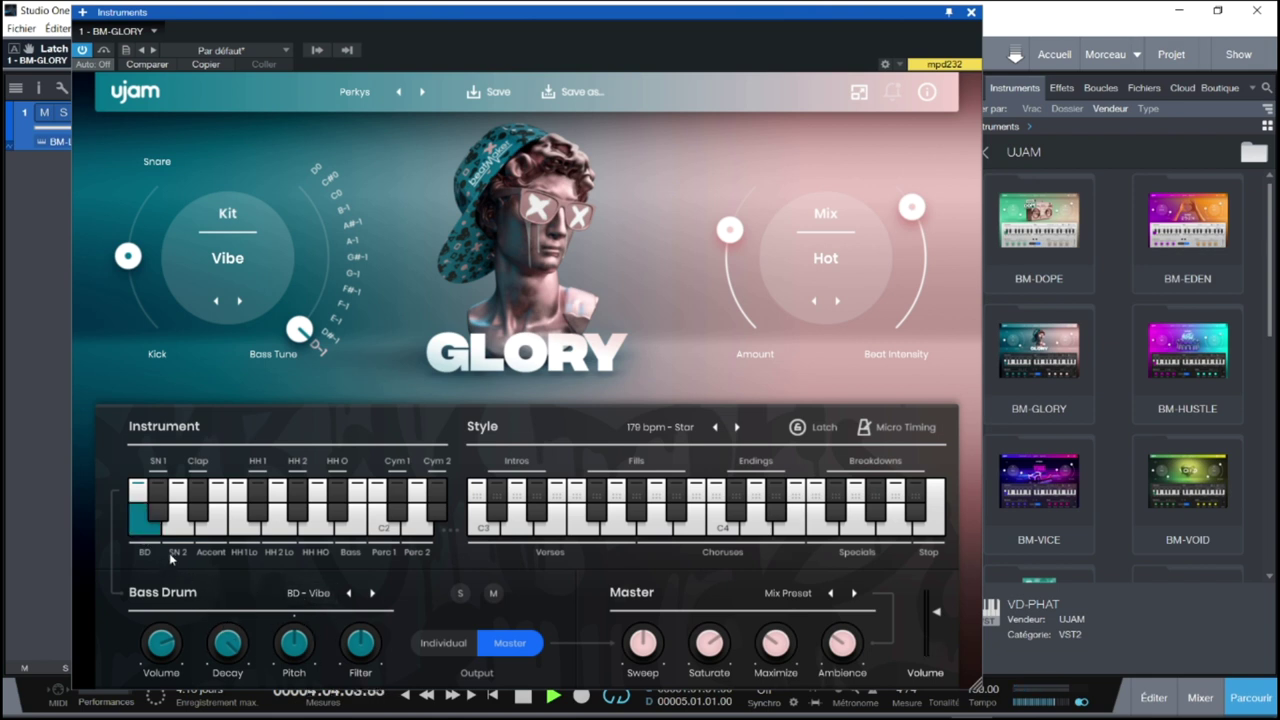
pyautogui.click(317, 594)
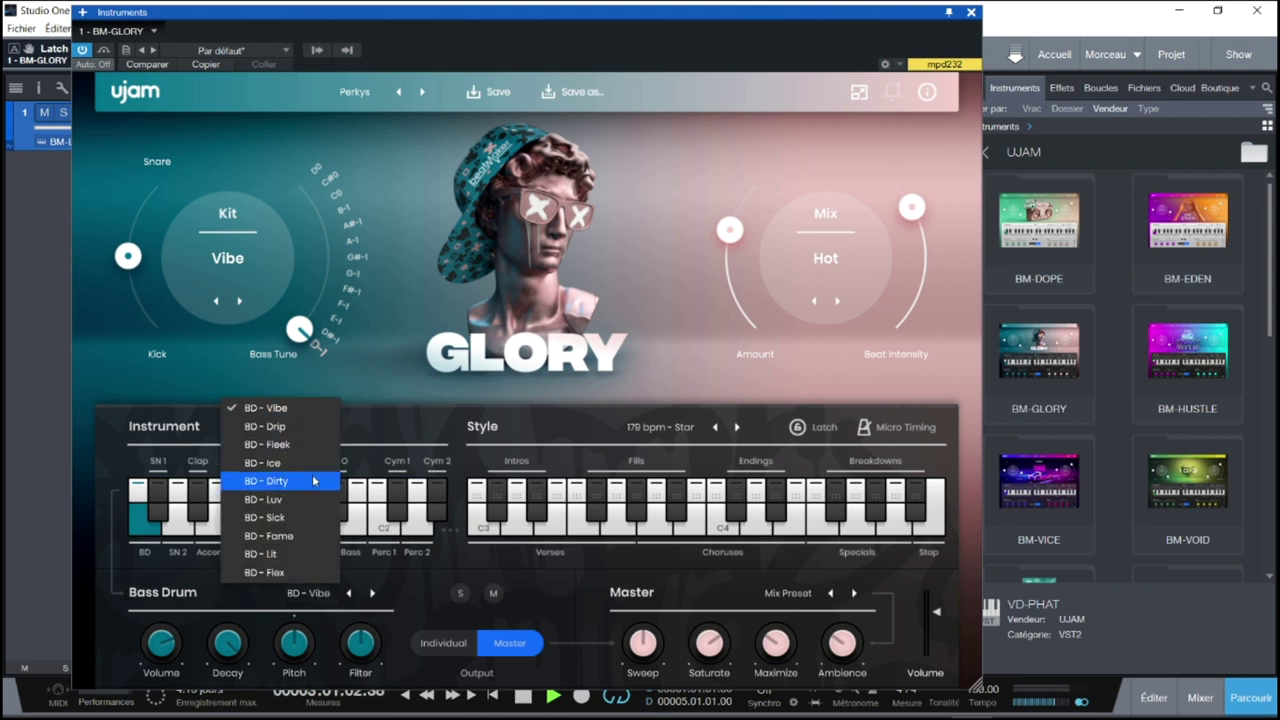
pyautogui.click(185, 527)
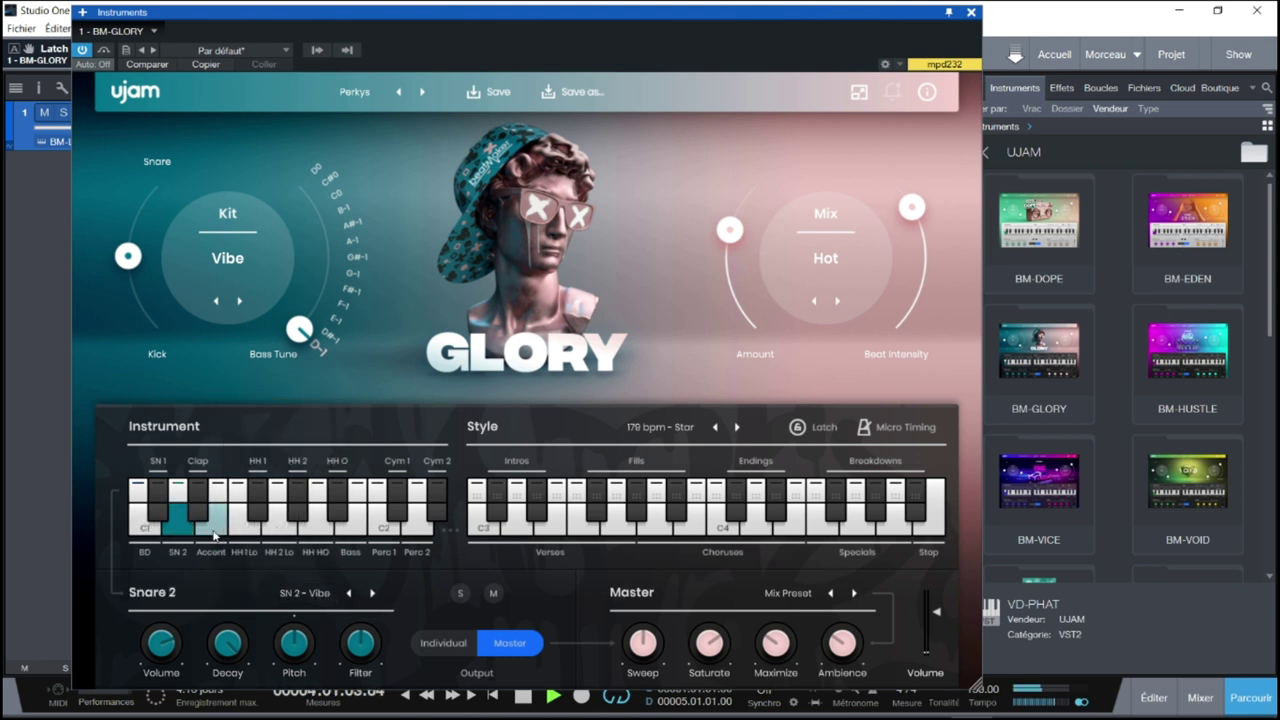
pyautogui.click(212, 533)
pyautogui.click(245, 527)
pyautogui.click(280, 527)
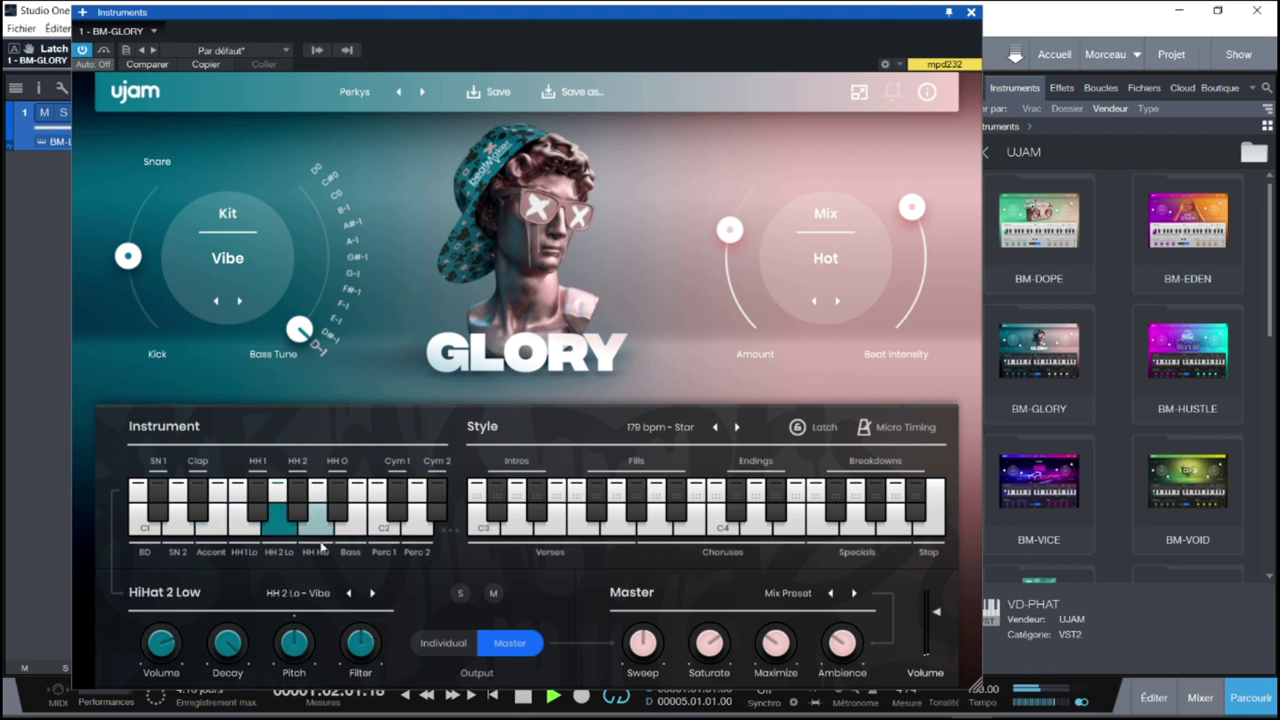
pyautogui.click(298, 512)
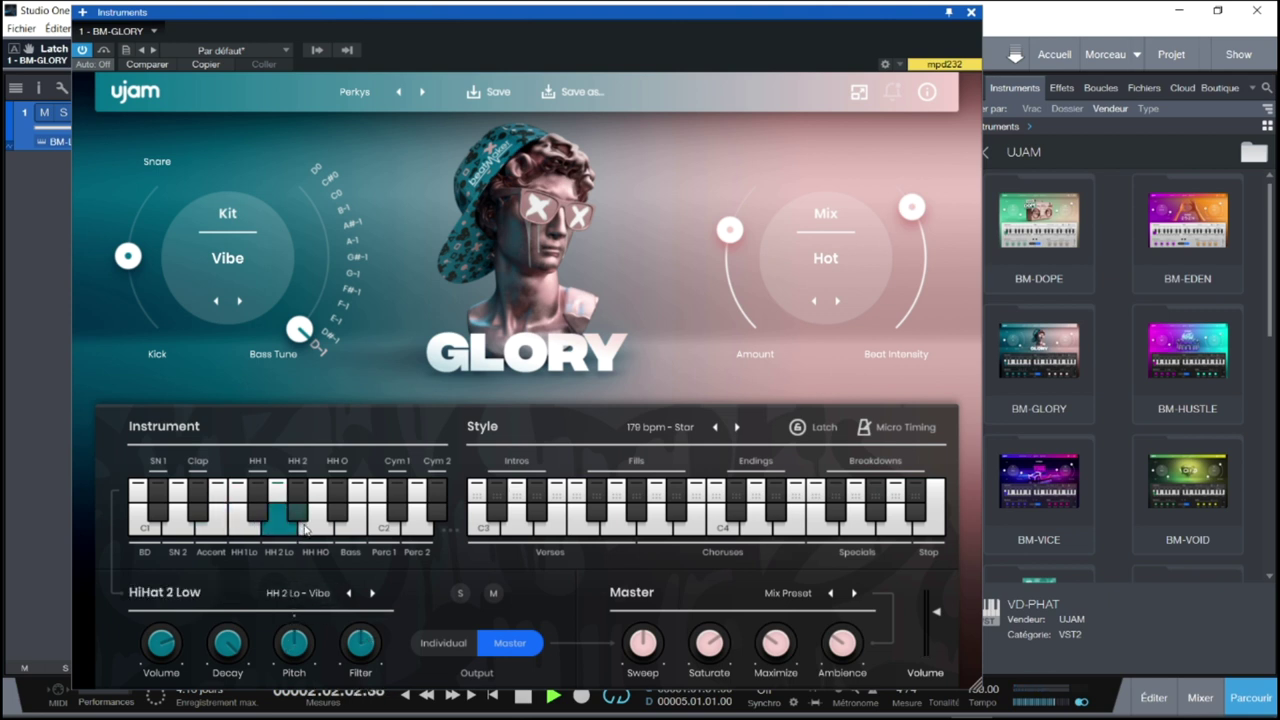
pyautogui.click(337, 505)
pyautogui.click(368, 530)
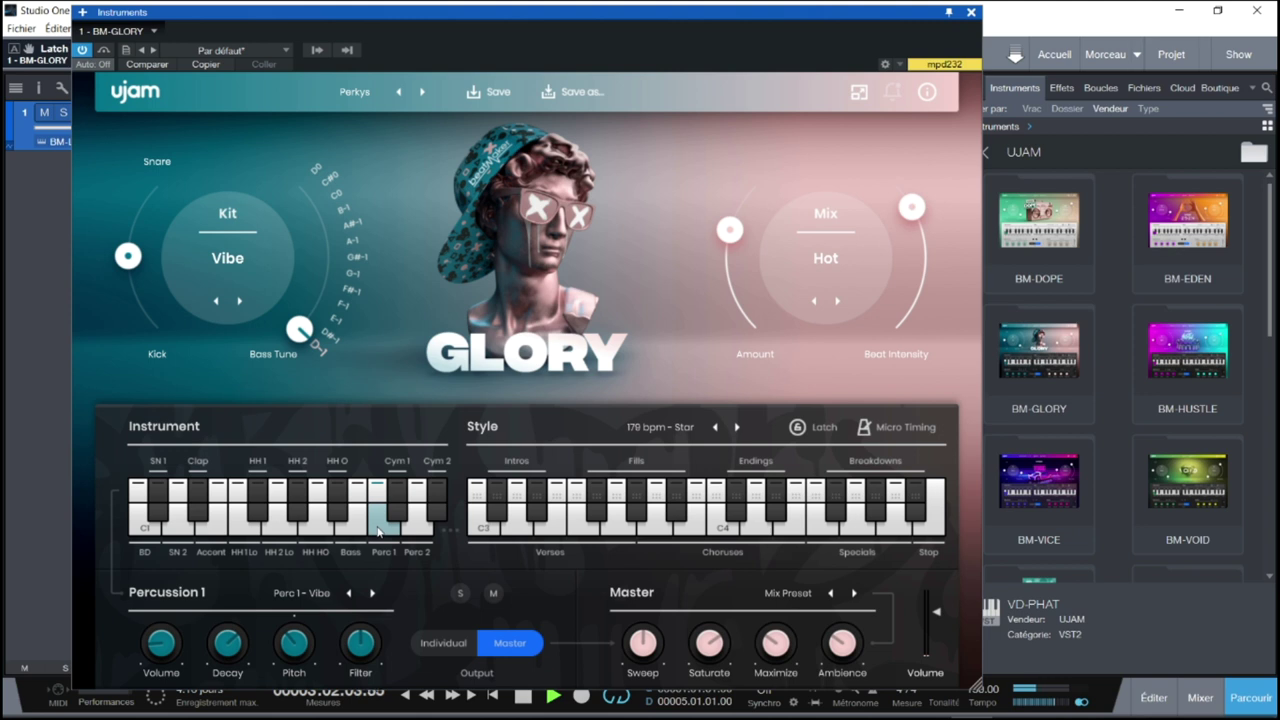
# - Select the Bass instrument, look through its alternative sounds without changing it, and stop the playback
pyautogui.click(356, 530)
pyautogui.click(304, 593)
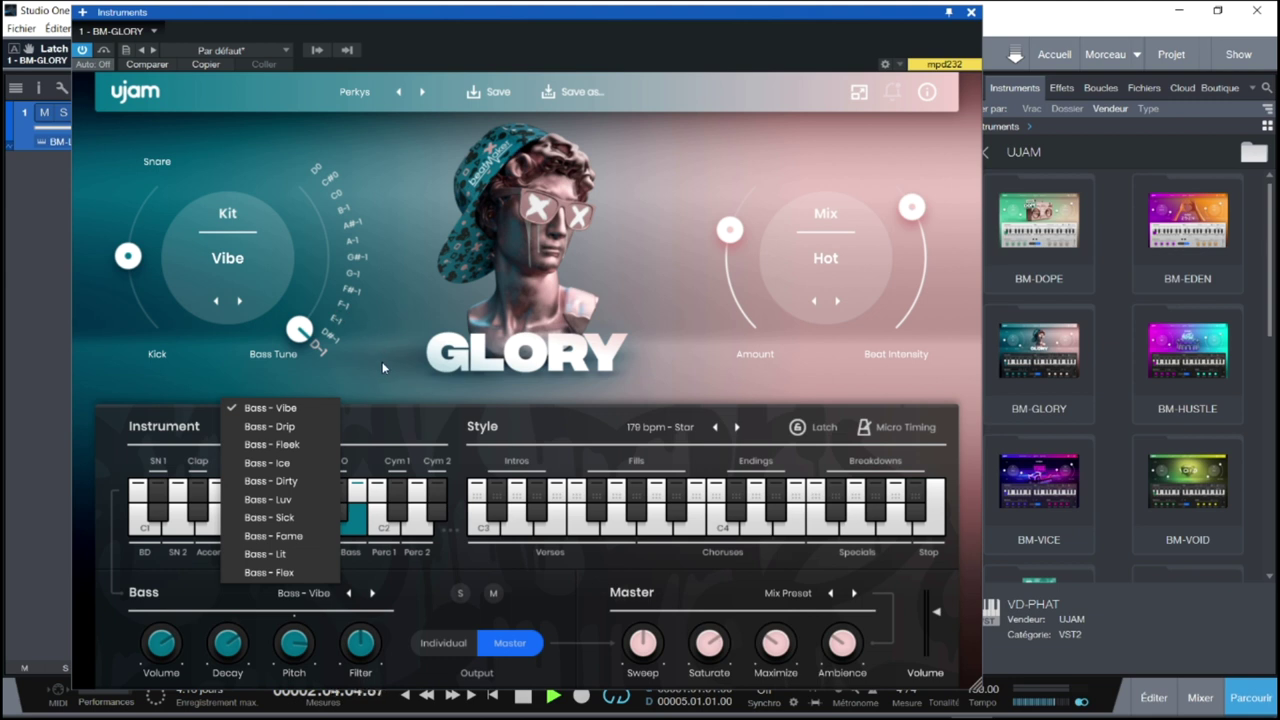
pyautogui.click(409, 438)
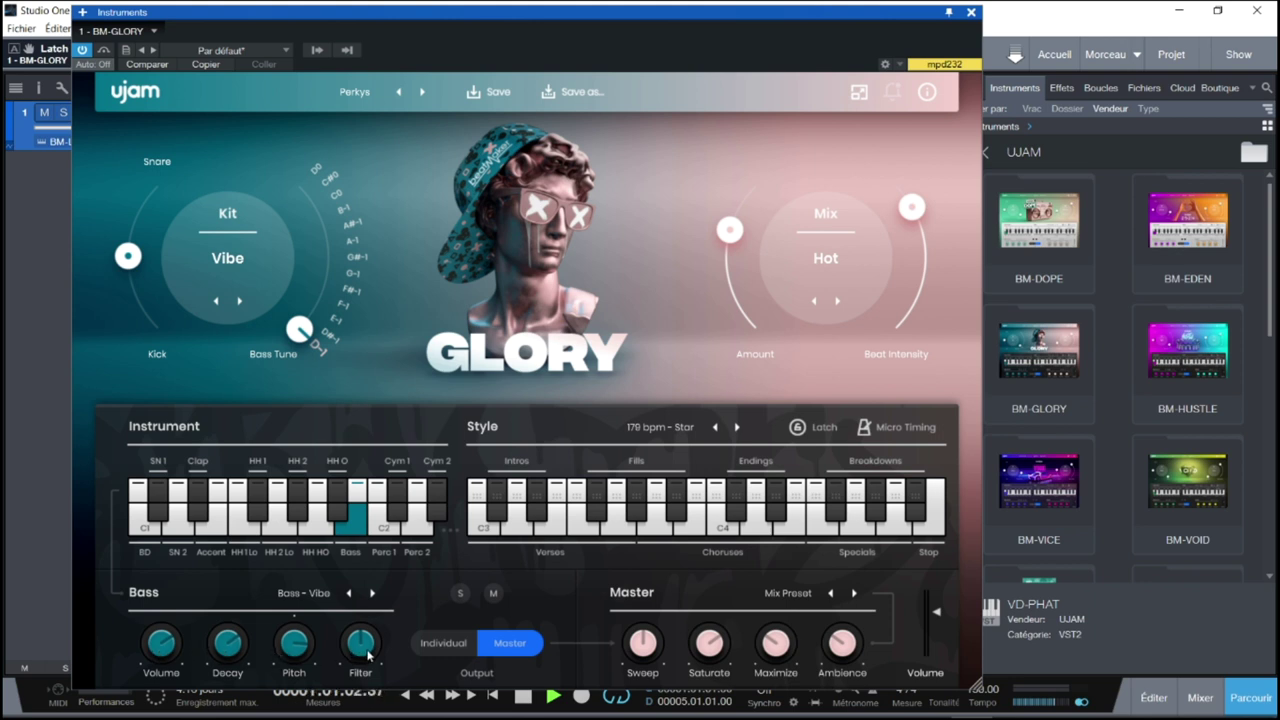
pyautogui.press('space')
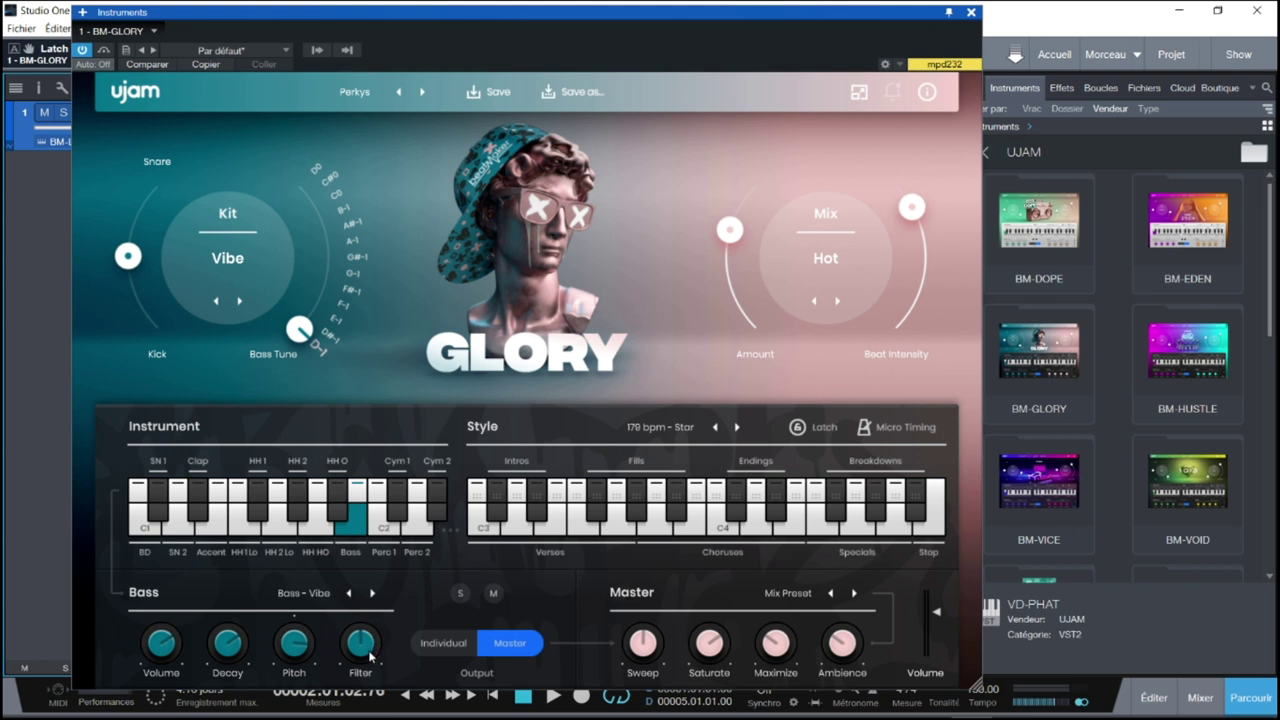
# - Audition the bass drum and HiHat 2 Low, and mute the Bass instrument
pyautogui.click(148, 530)
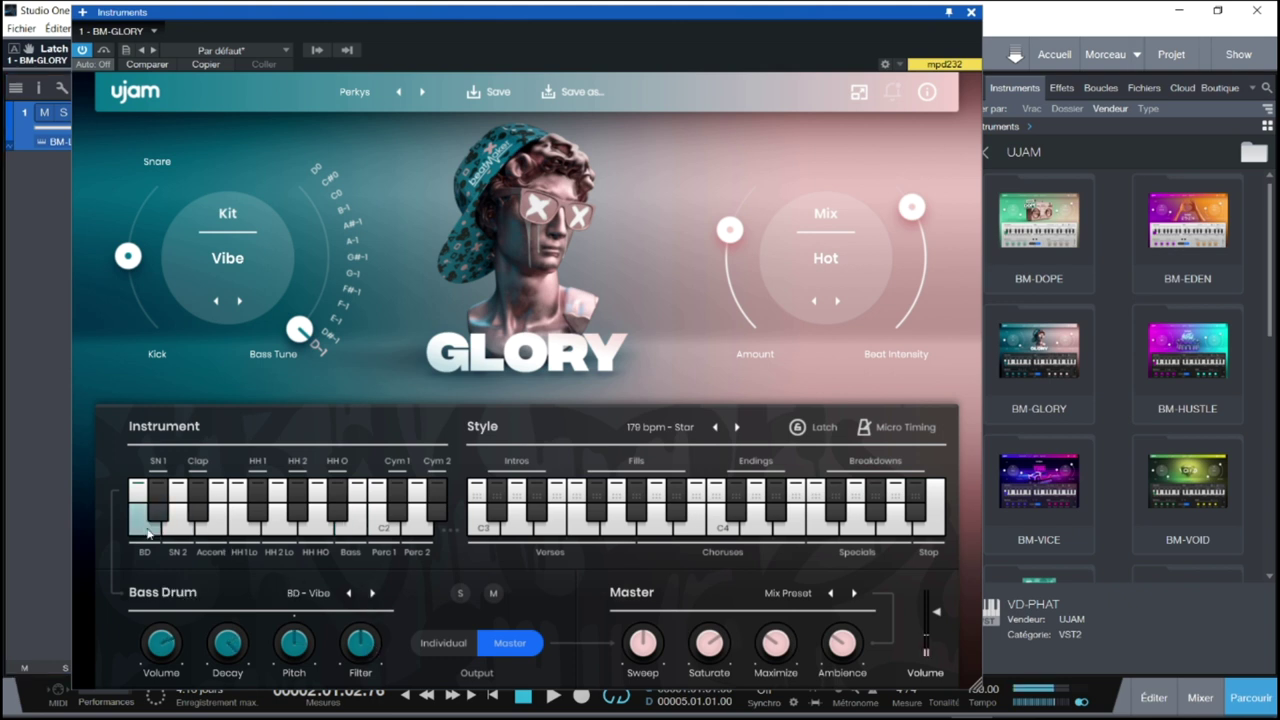
pyautogui.click(279, 520)
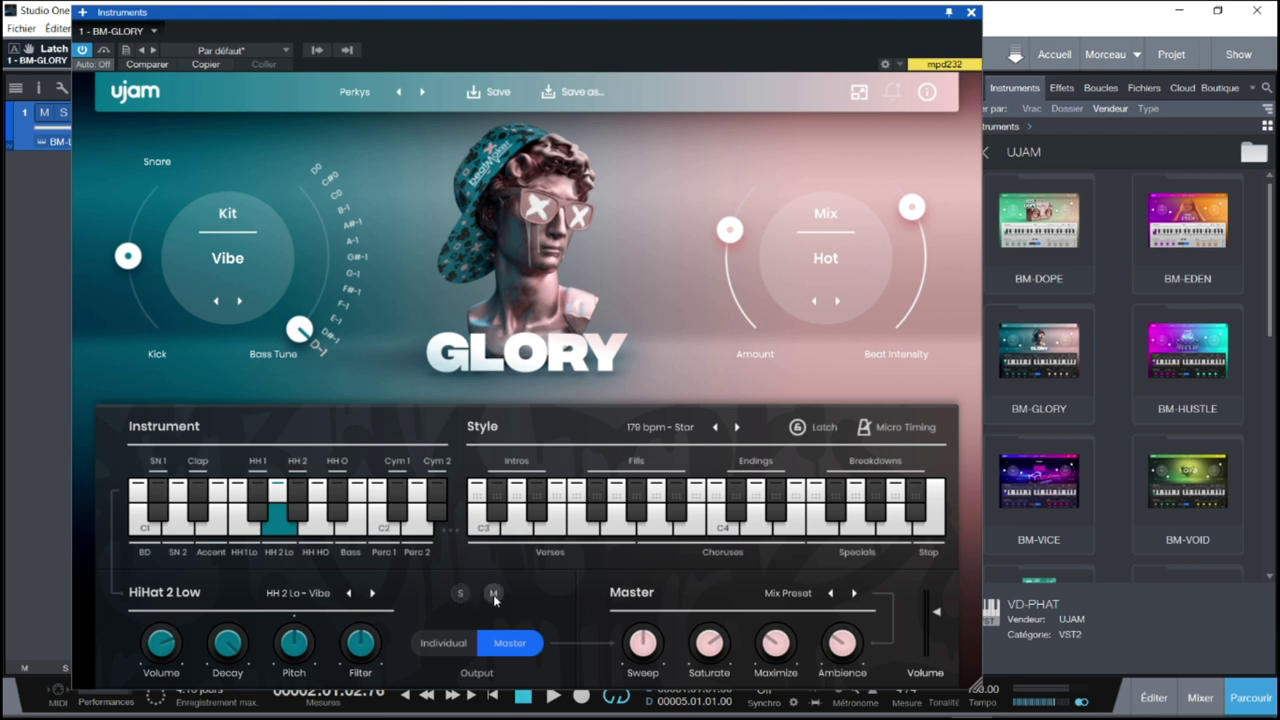
pyautogui.click(348, 537)
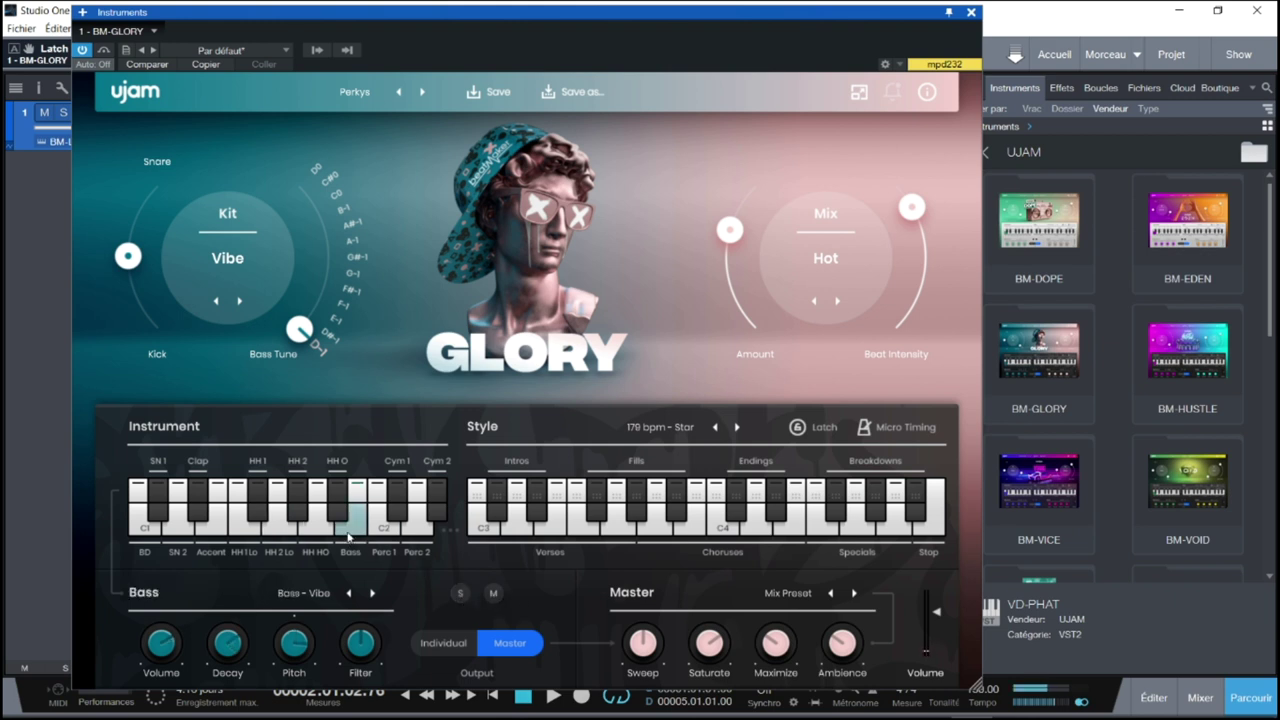
pyautogui.click(494, 594)
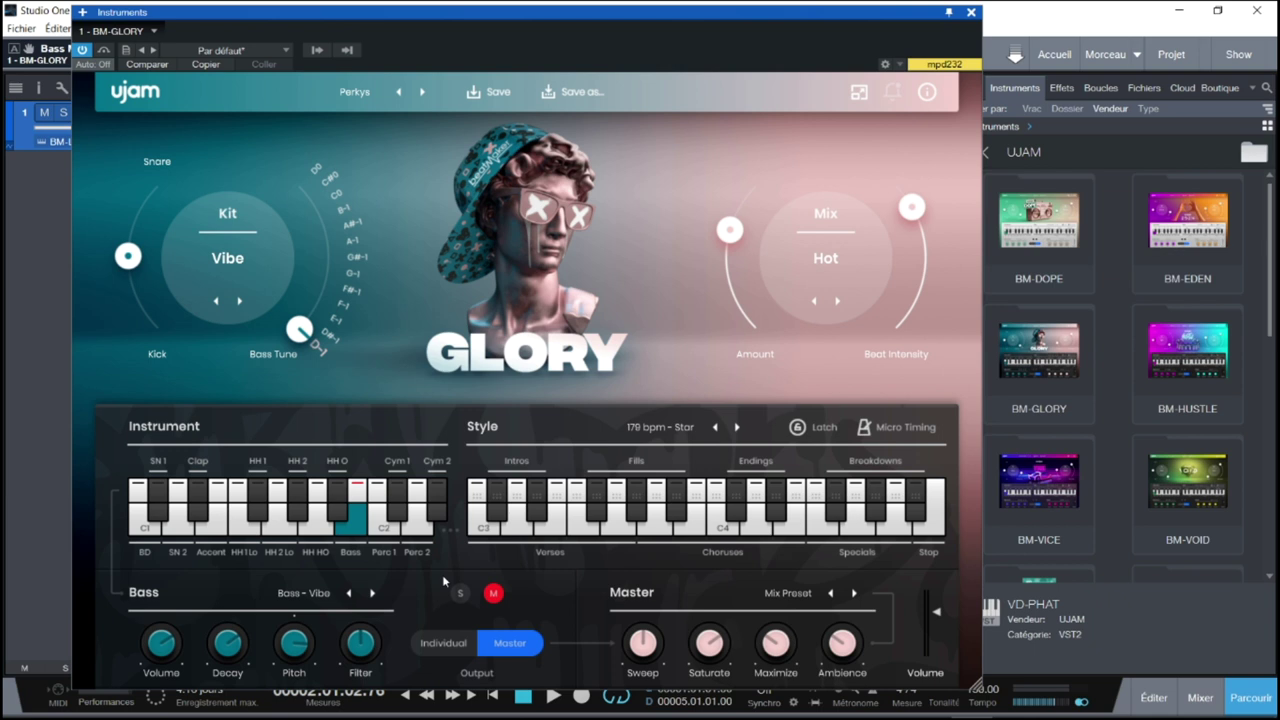
# - Unmute the Bass instrument and select the bass drum
pyautogui.click(494, 596)
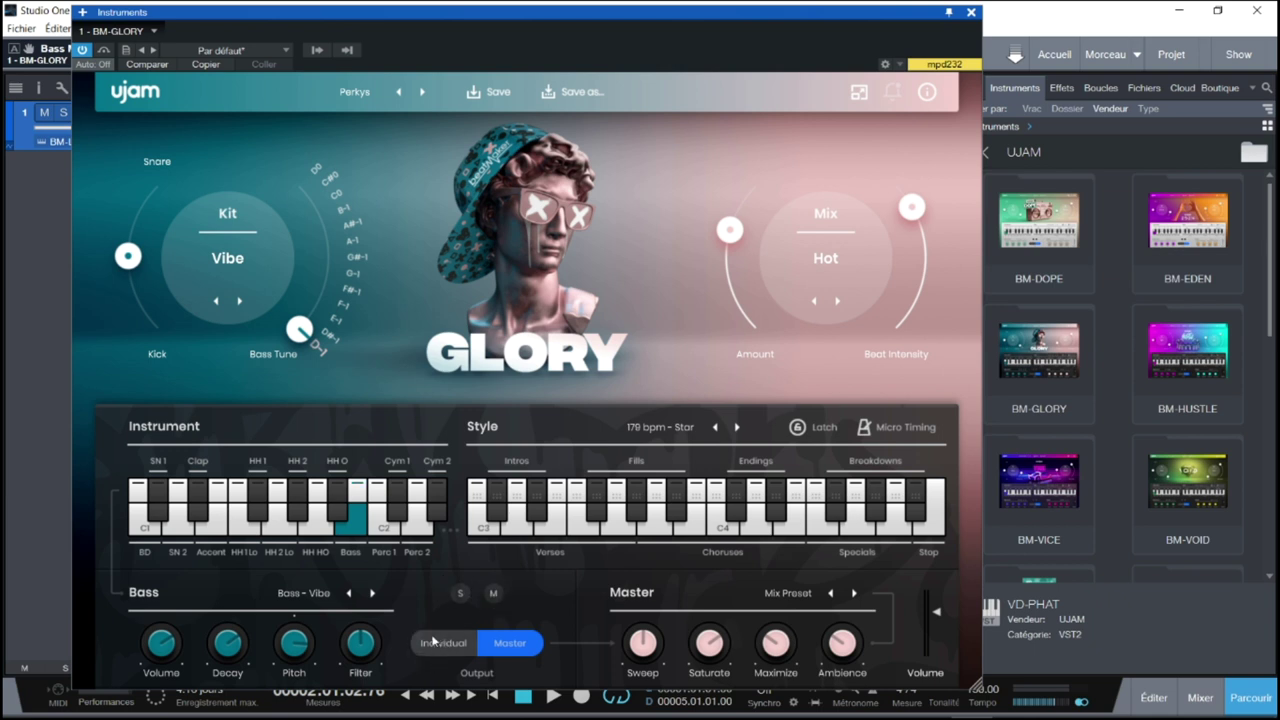
pyautogui.click(149, 535)
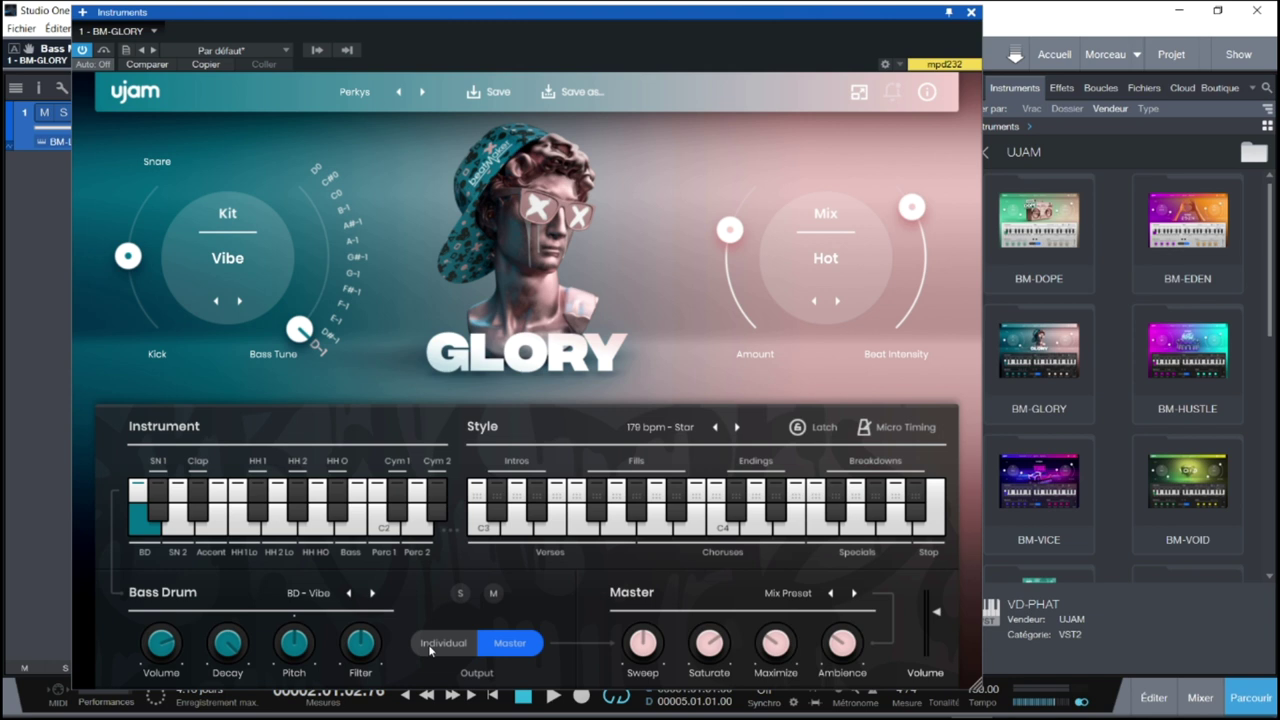
# - Examine the plug-in's list of separate outputs, from the main out up to Out 16
pyautogui.click(317, 52)
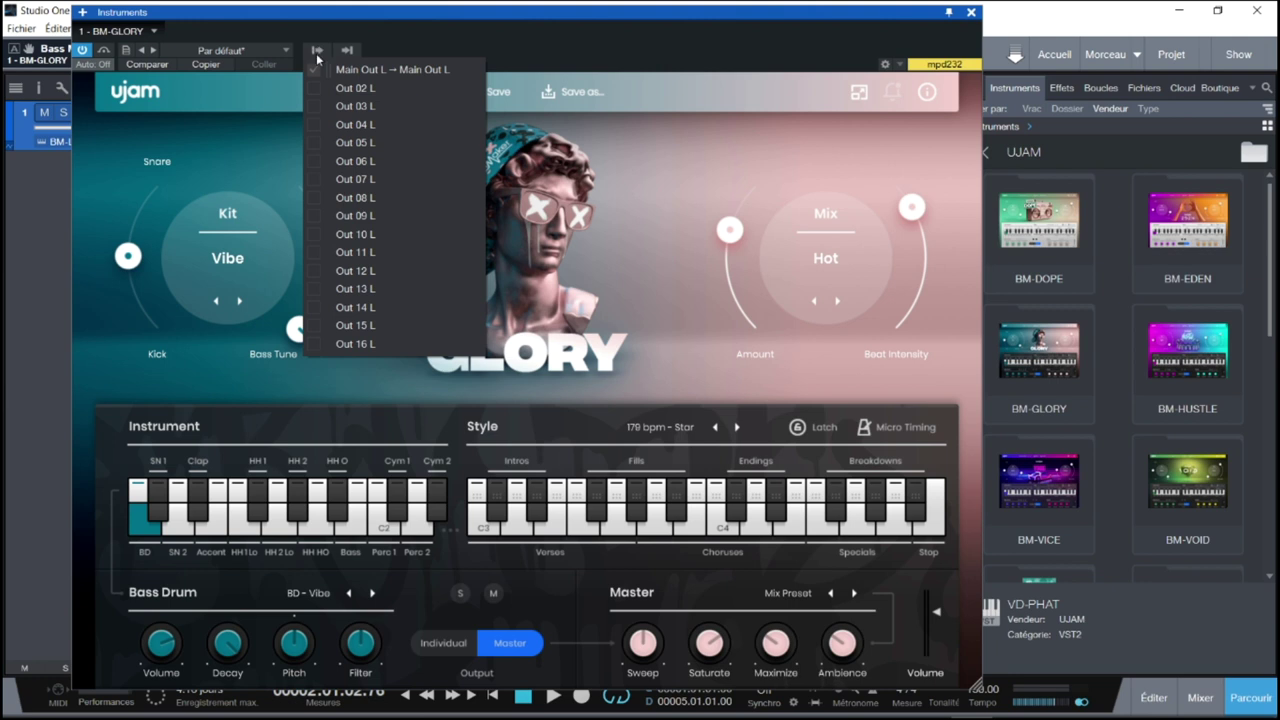
pyautogui.click(312, 88)
pyautogui.click(312, 106)
pyautogui.click(417, 599)
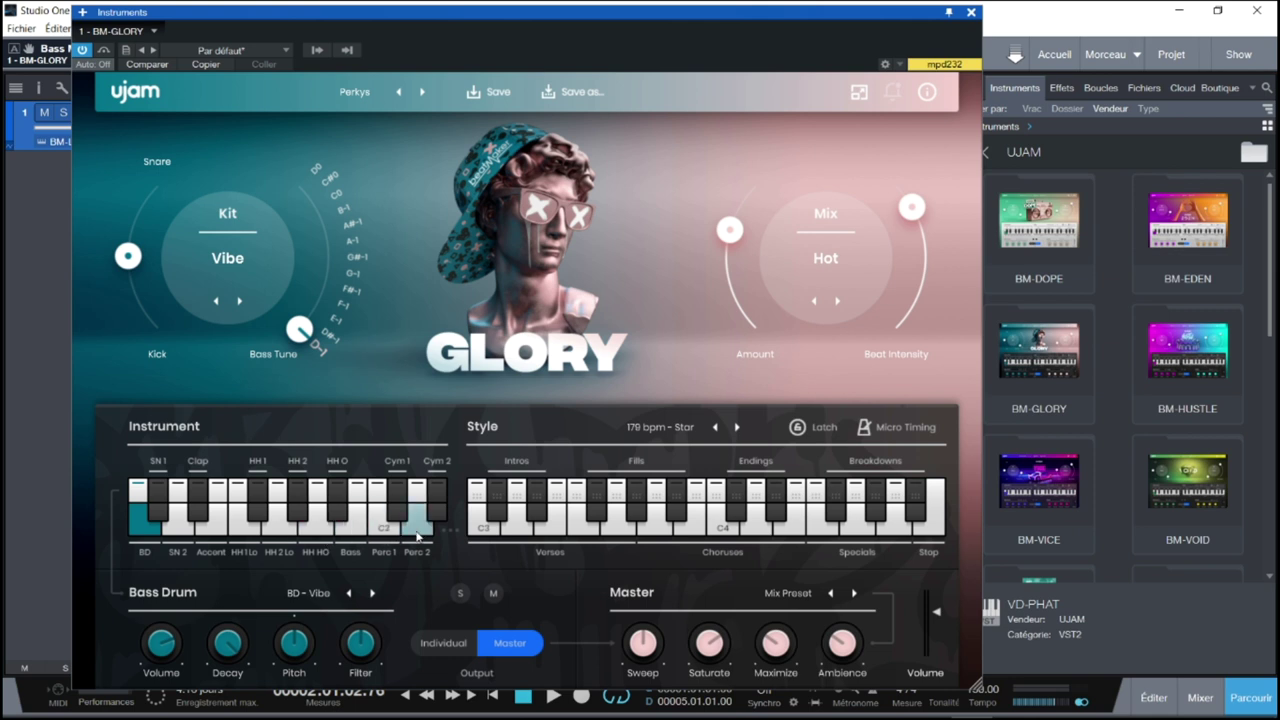
pyautogui.click(316, 49)
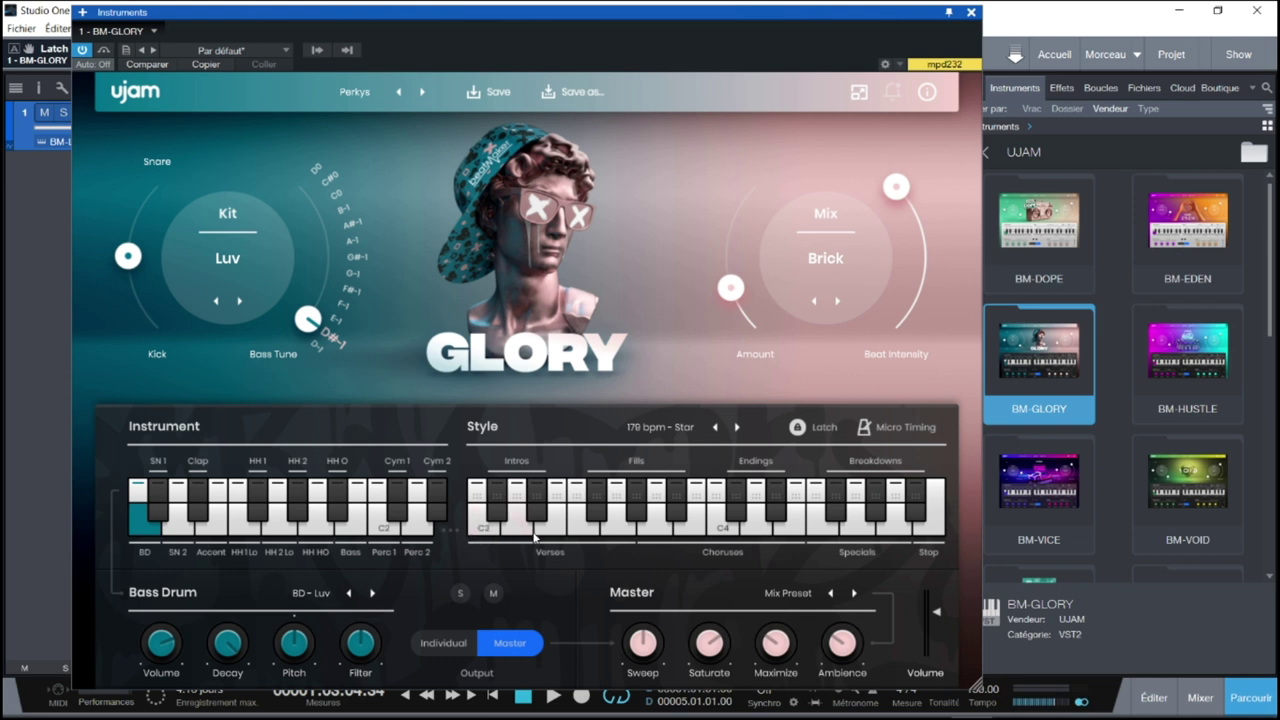
# - Audition verse, fill and chorus patterns of the 179 bpm - Star style, and a chorus of the 188 bpm - In Love style
pyautogui.click(619, 532)
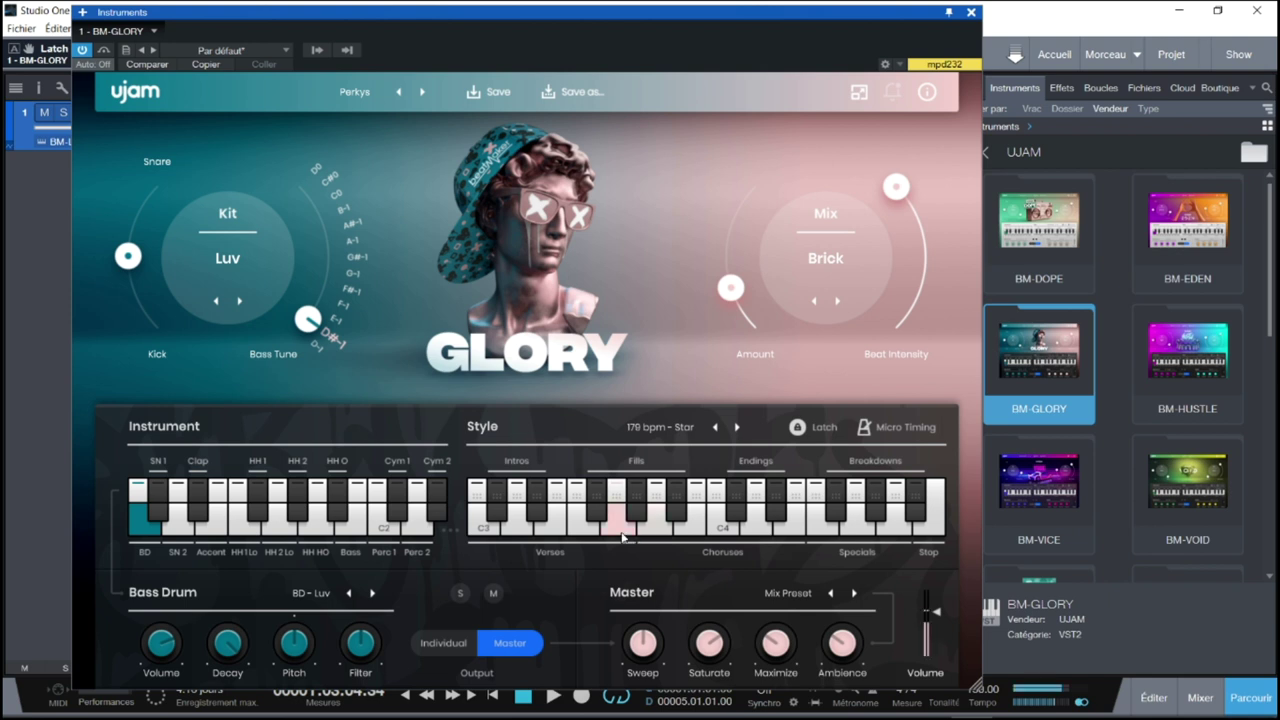
pyautogui.click(679, 519)
pyautogui.click(679, 519)
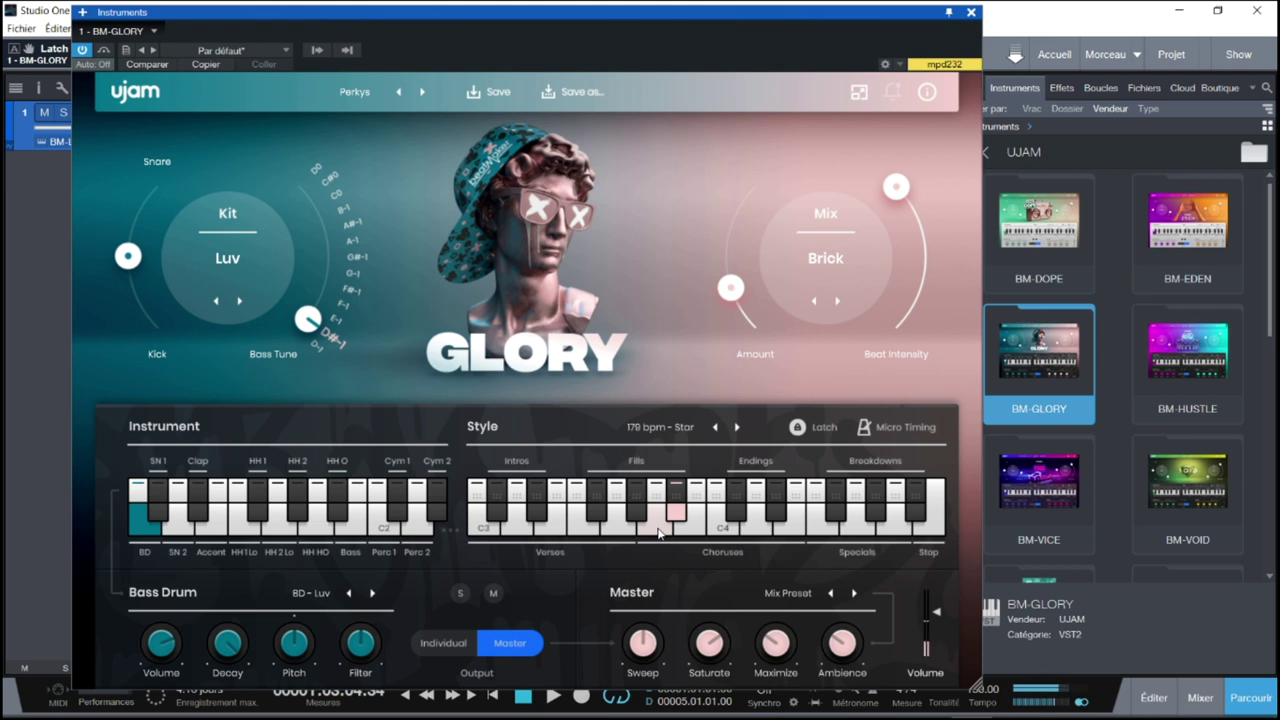
pyautogui.click(659, 533)
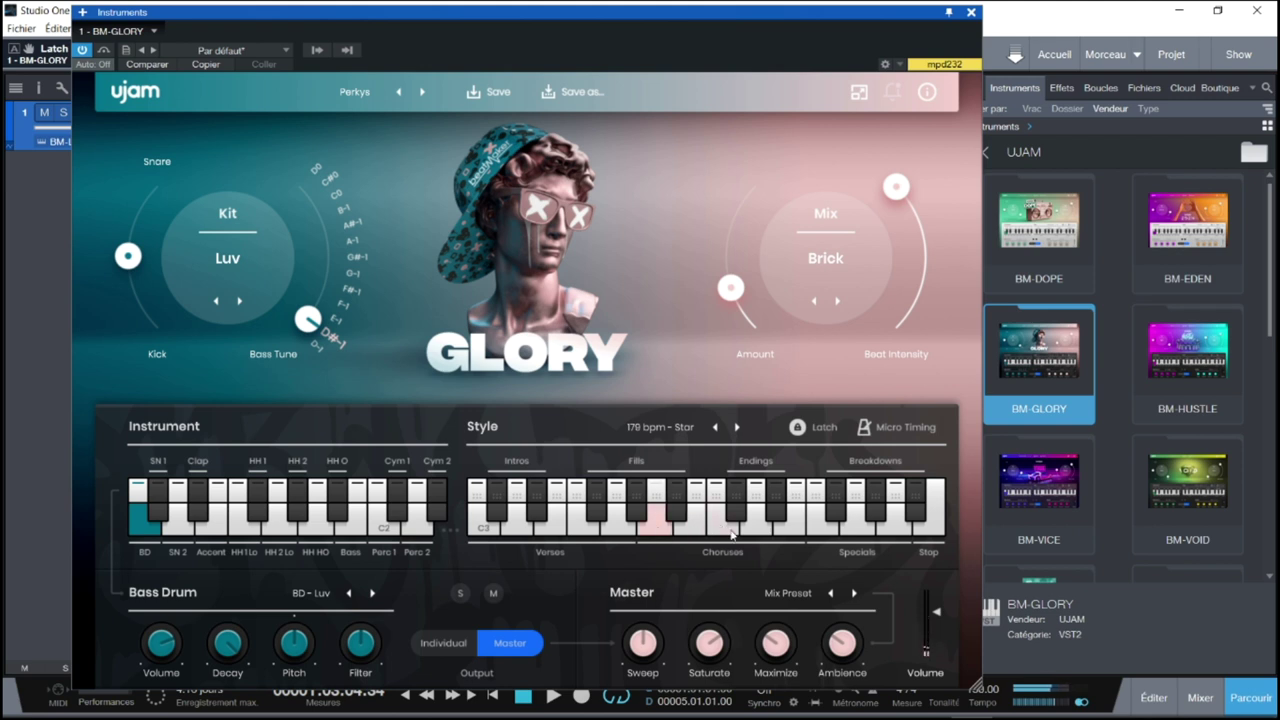
pyautogui.click(723, 537)
pyautogui.click(737, 427)
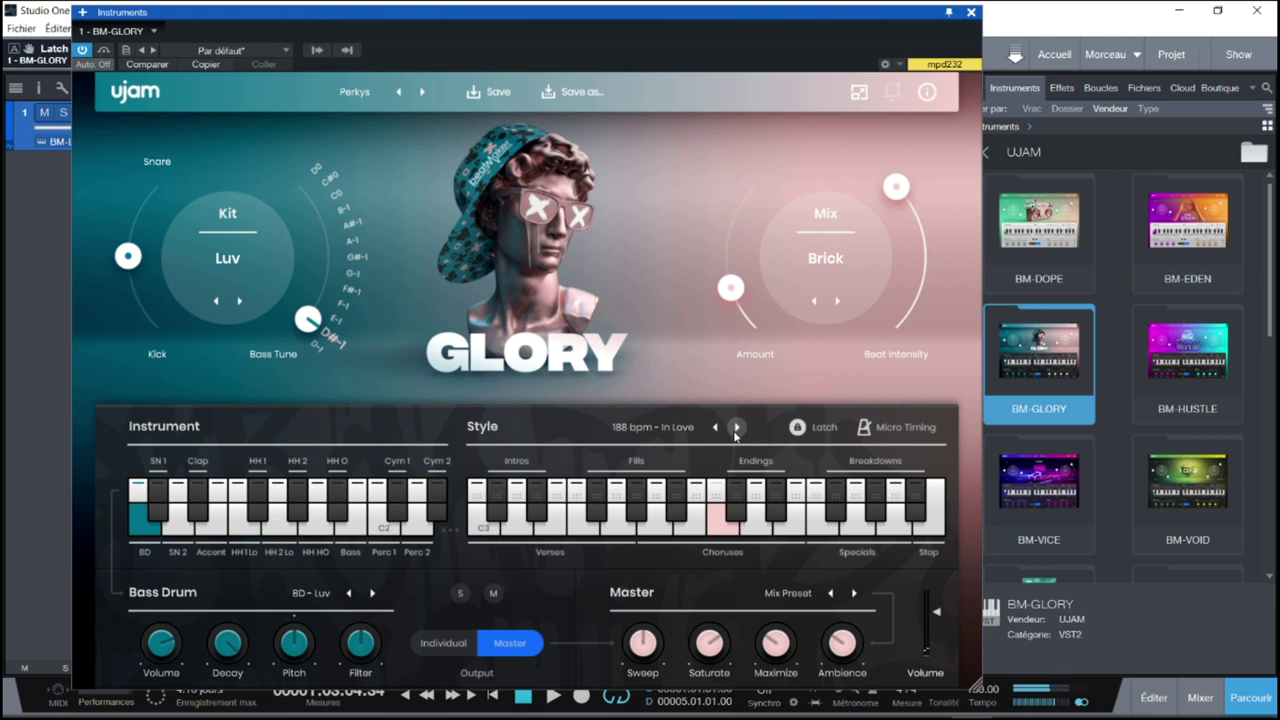
pyautogui.click(755, 533)
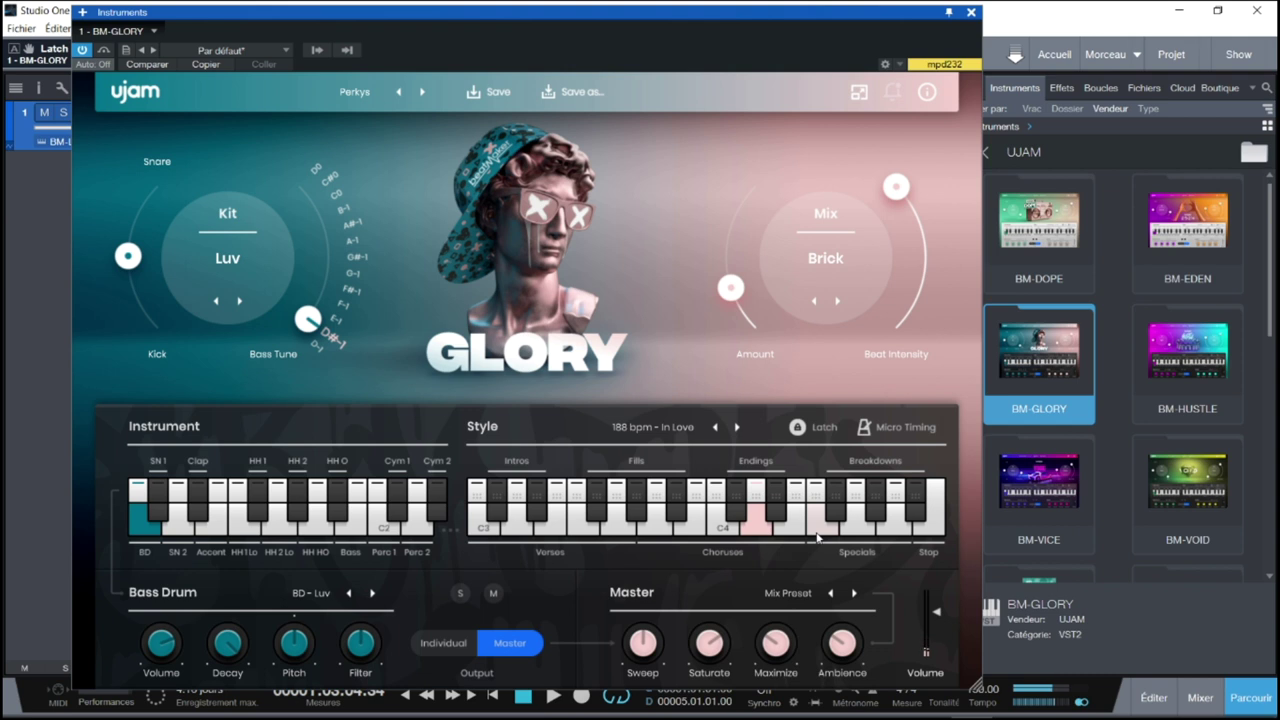
# - Switch the style to 189 bpm - Welcome To The Club and audition its verse, fill, chorus and special patterns
pyautogui.click(737, 427)
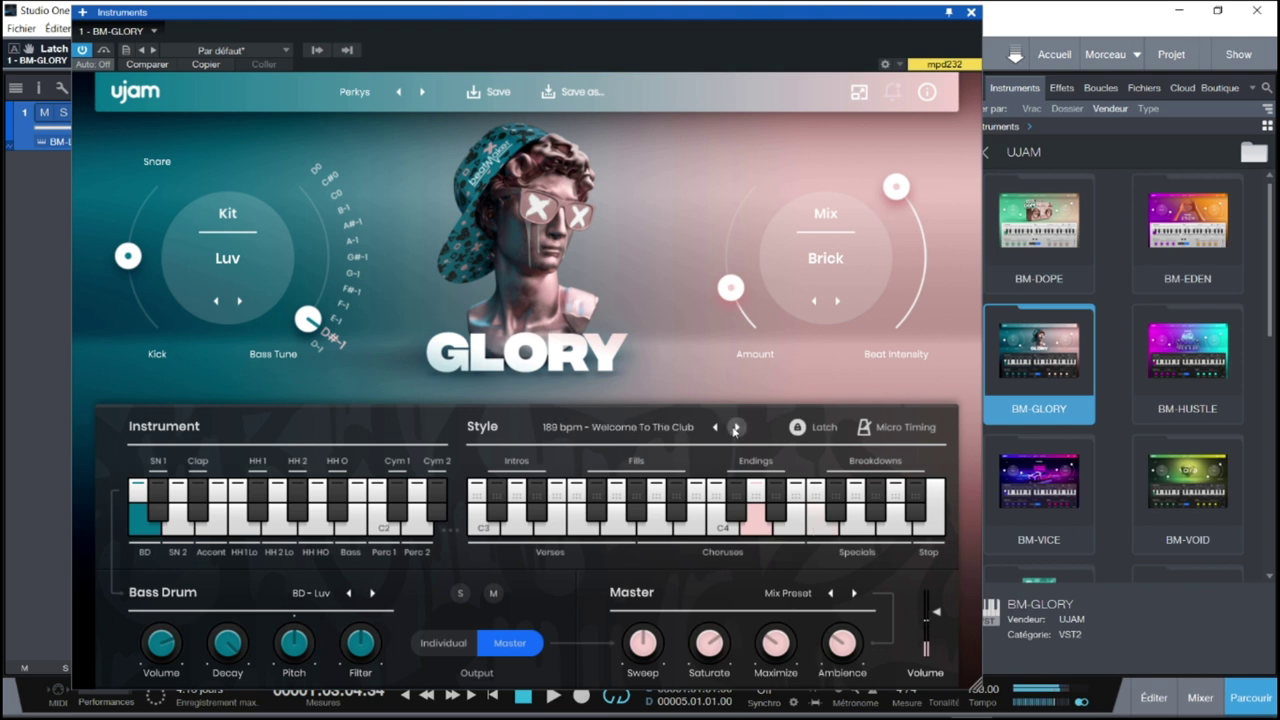
pyautogui.click(650, 532)
pyautogui.click(619, 533)
pyautogui.click(598, 518)
pyautogui.click(618, 535)
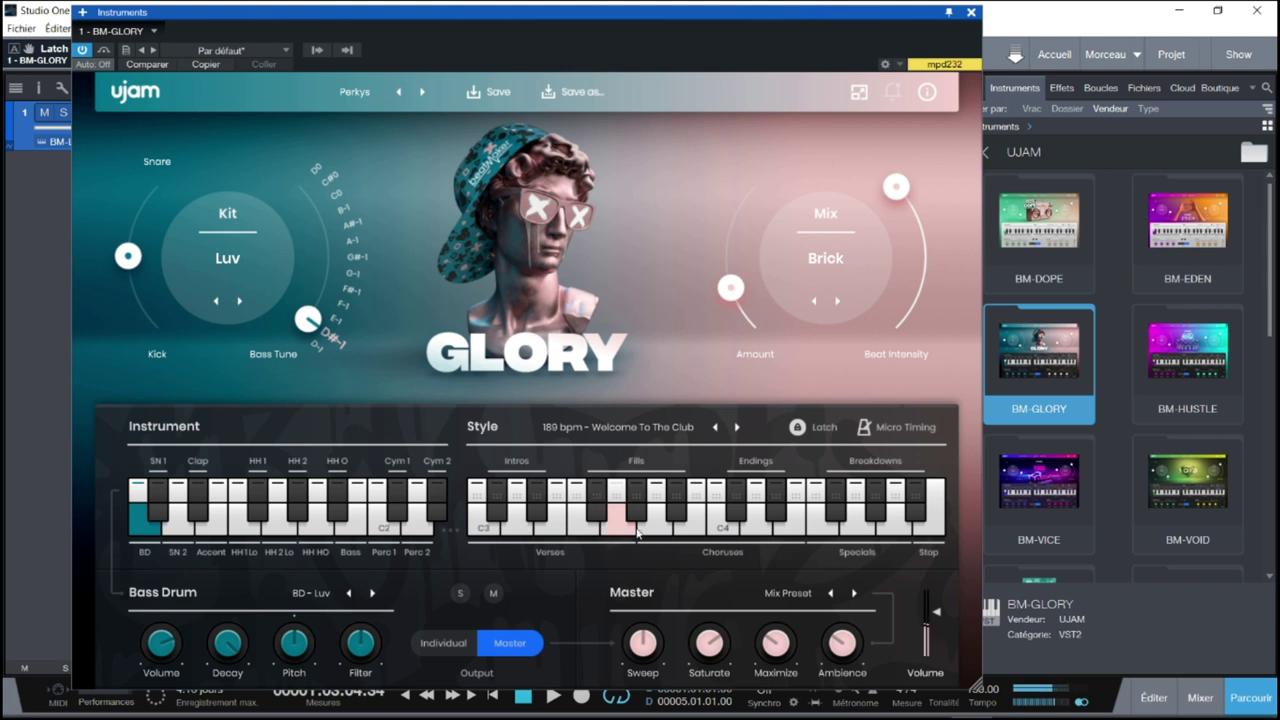
pyautogui.click(762, 532)
pyautogui.click(817, 537)
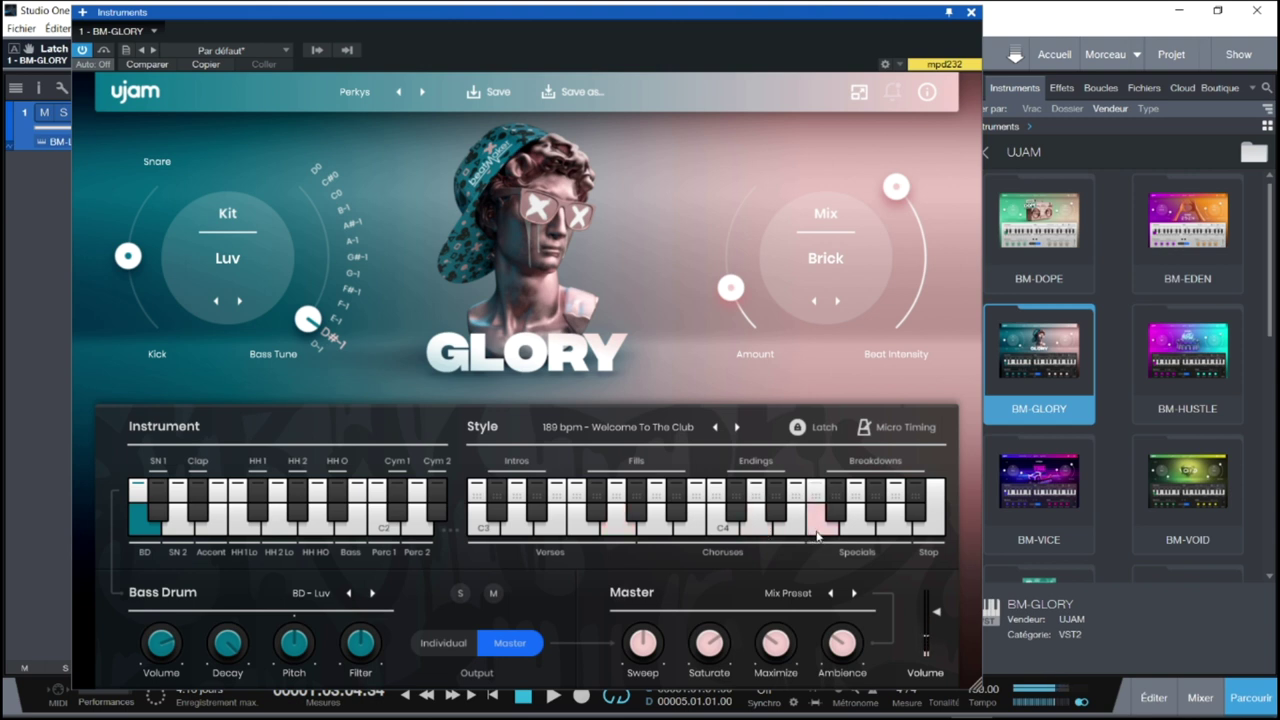
pyautogui.click(656, 533)
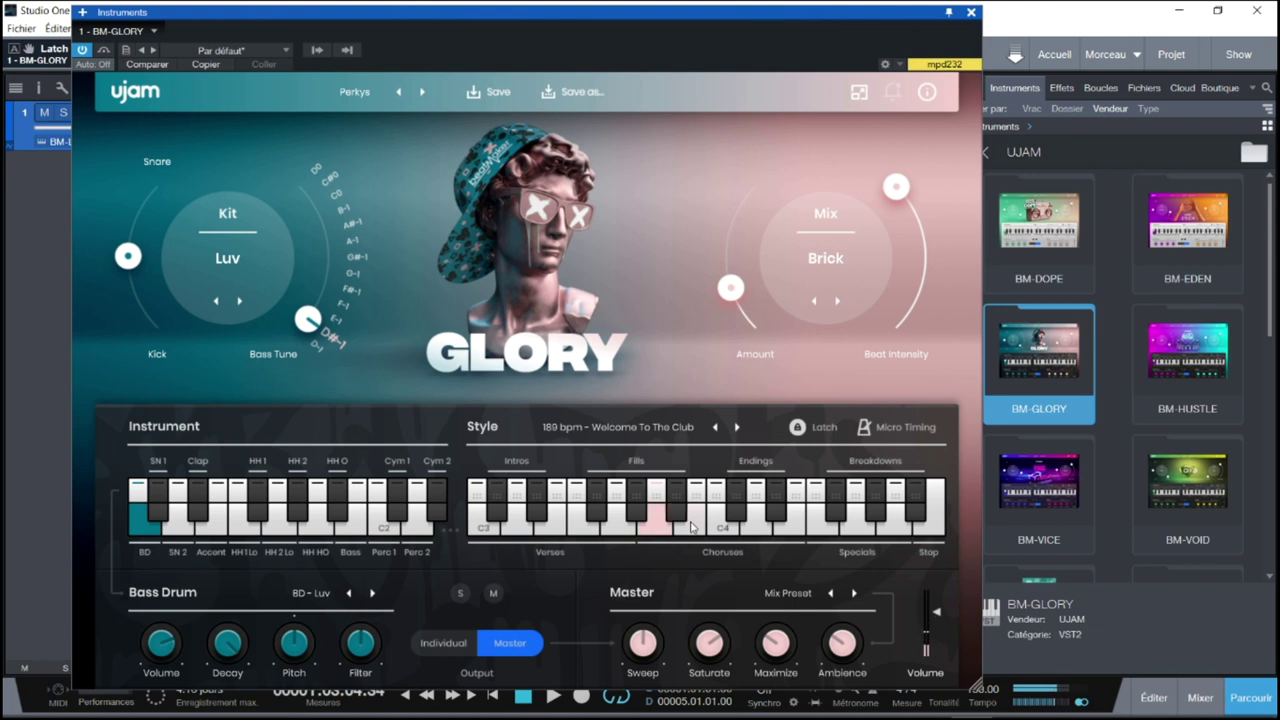
pyautogui.click(617, 533)
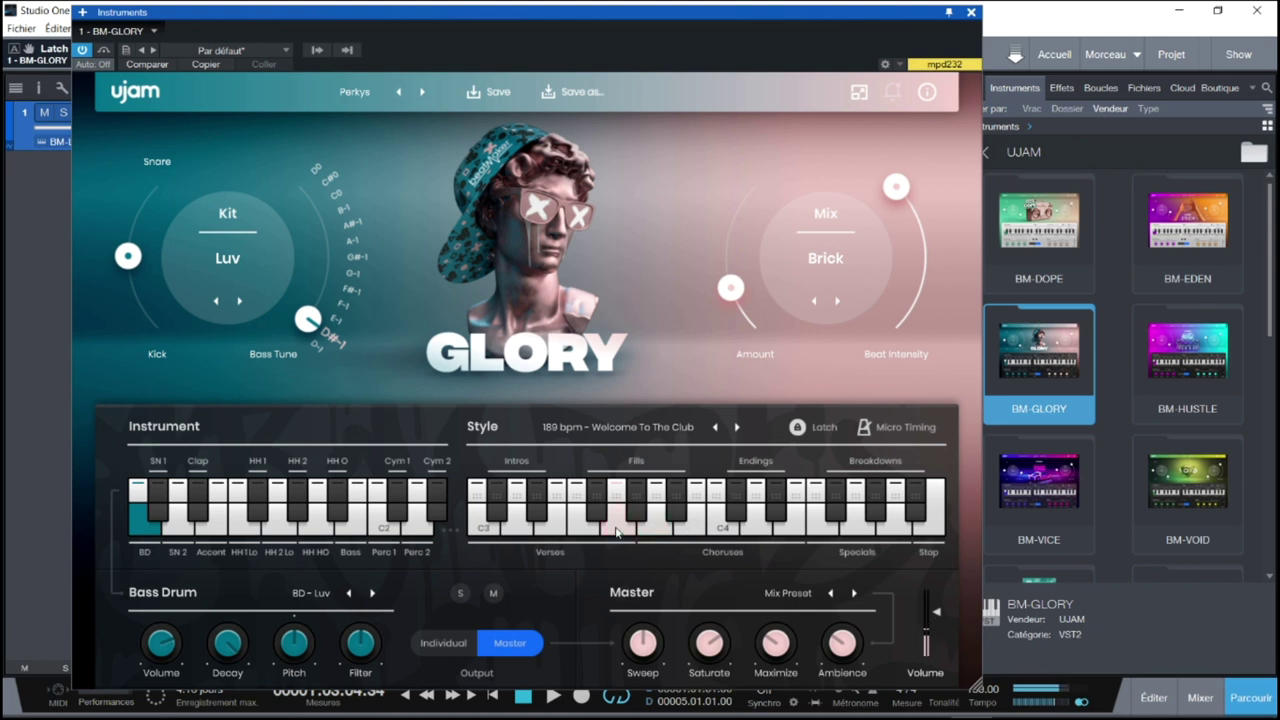
# - Choose the 113 bpm - Drip Drop style, audition several of its patterns, and stop the playback with Latch turned off
pyautogui.click(739, 427)
pyautogui.click(685, 428)
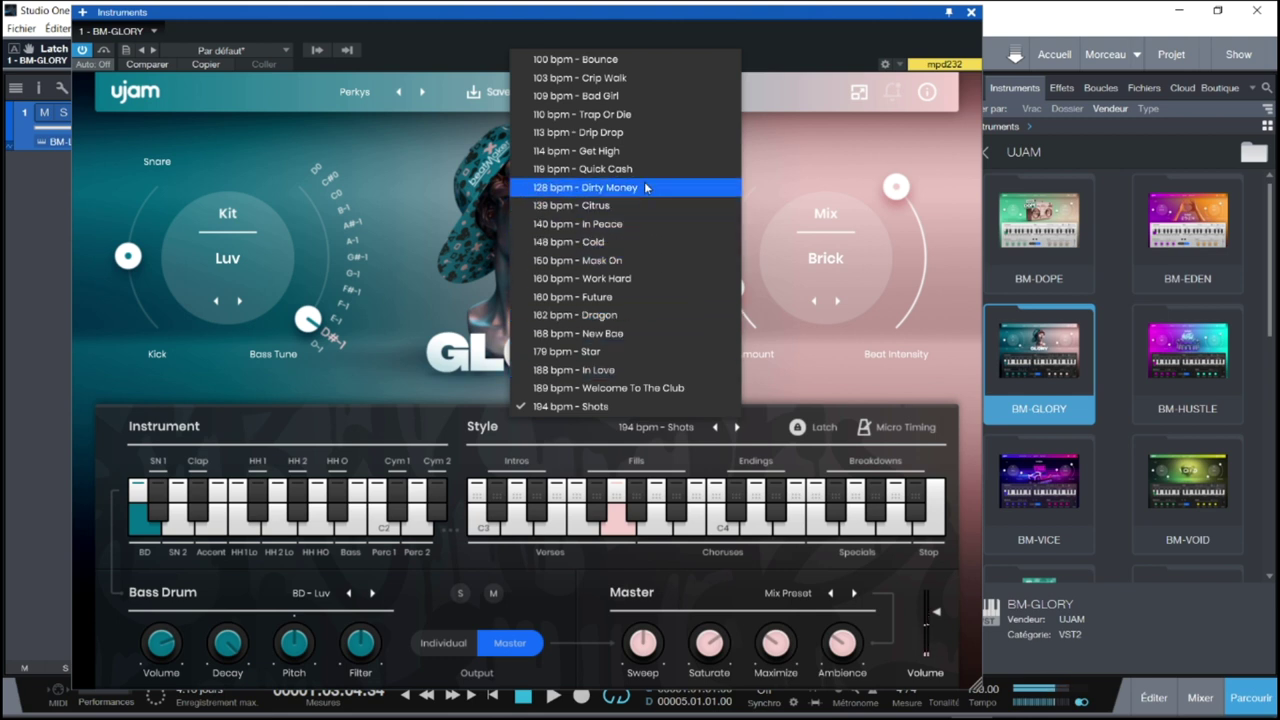
pyautogui.click(640, 140)
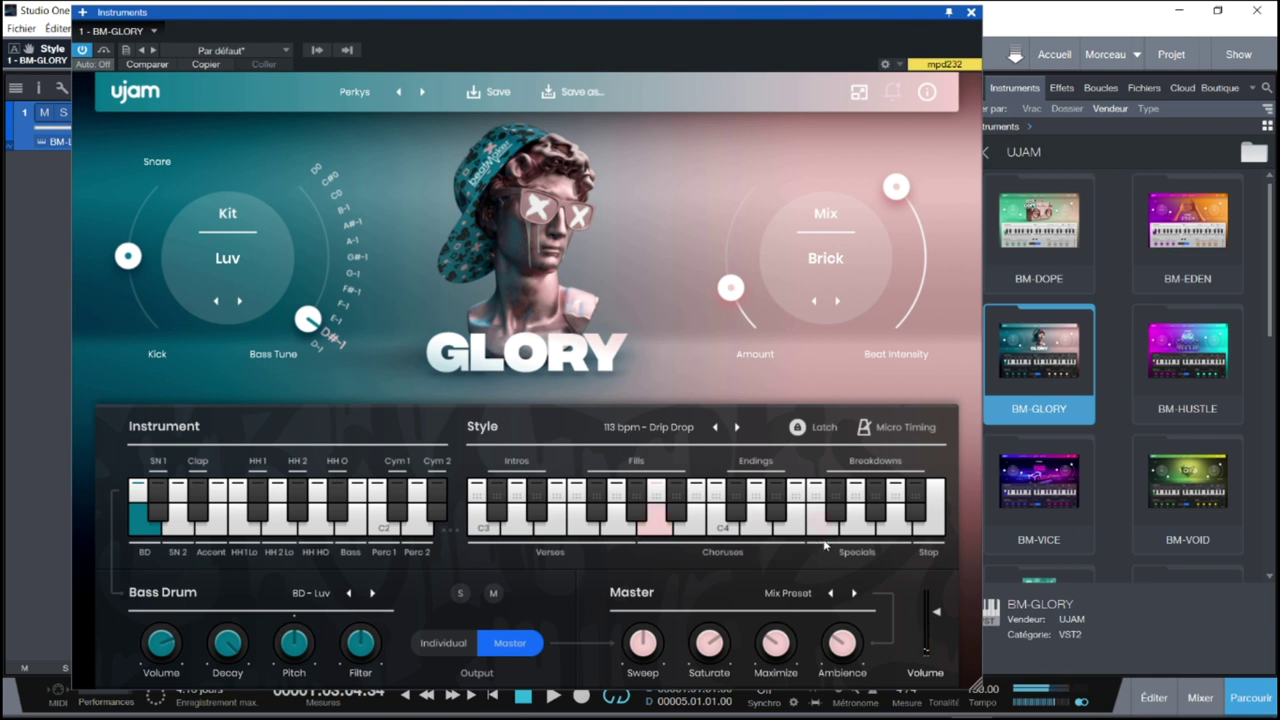
pyautogui.click(855, 532)
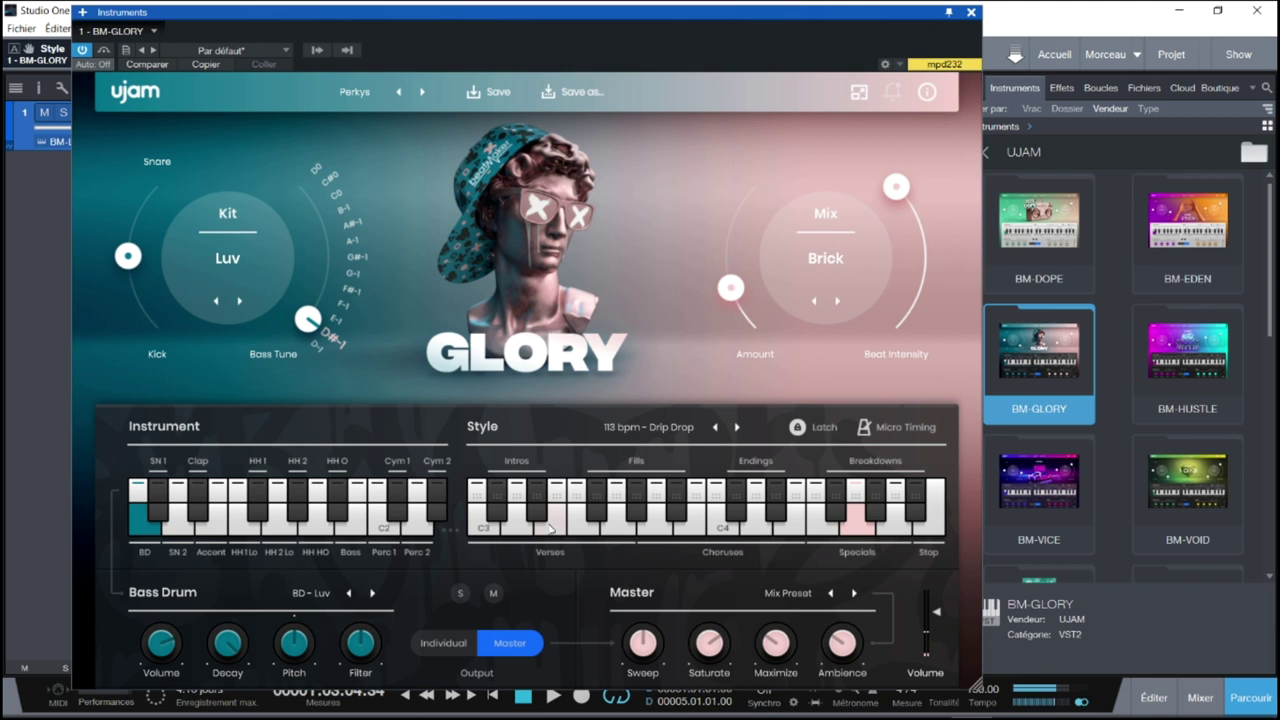
pyautogui.click(514, 488)
pyautogui.click(941, 525)
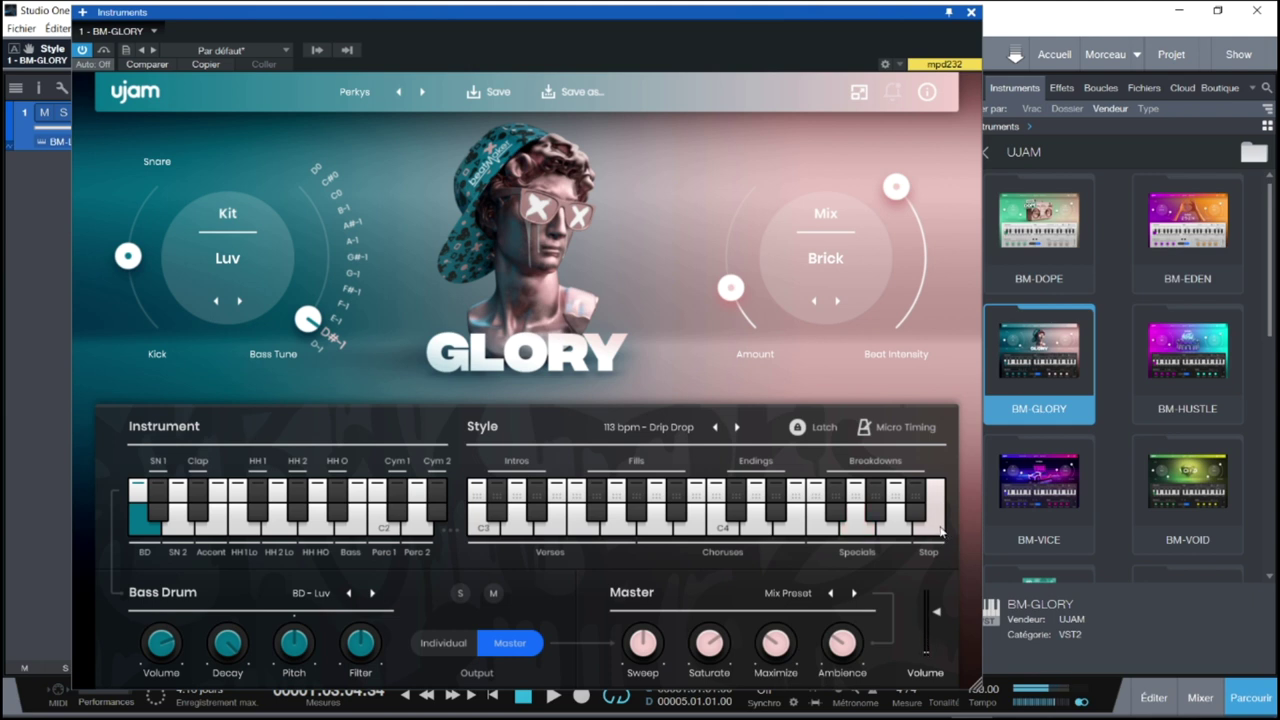
pyautogui.click(808, 432)
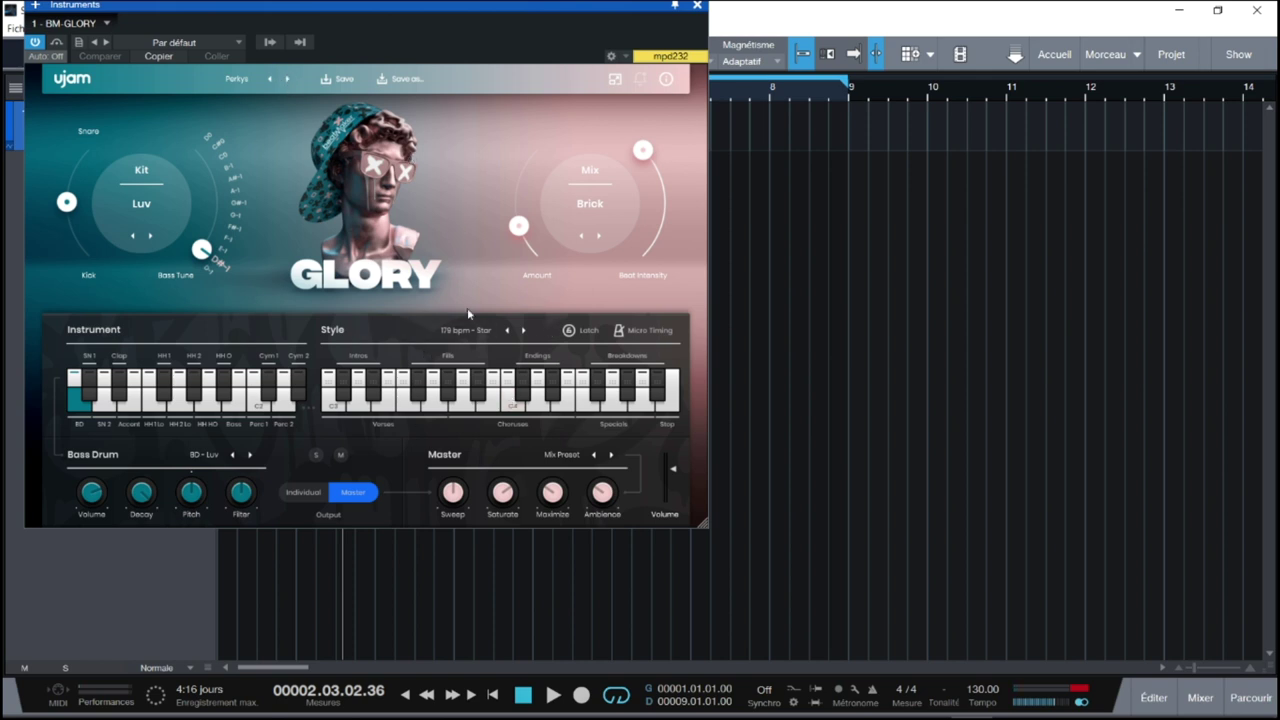
# - Turn on Latch, start the last verse pattern and advance through the presets to Playboi
pyautogui.click(578, 330)
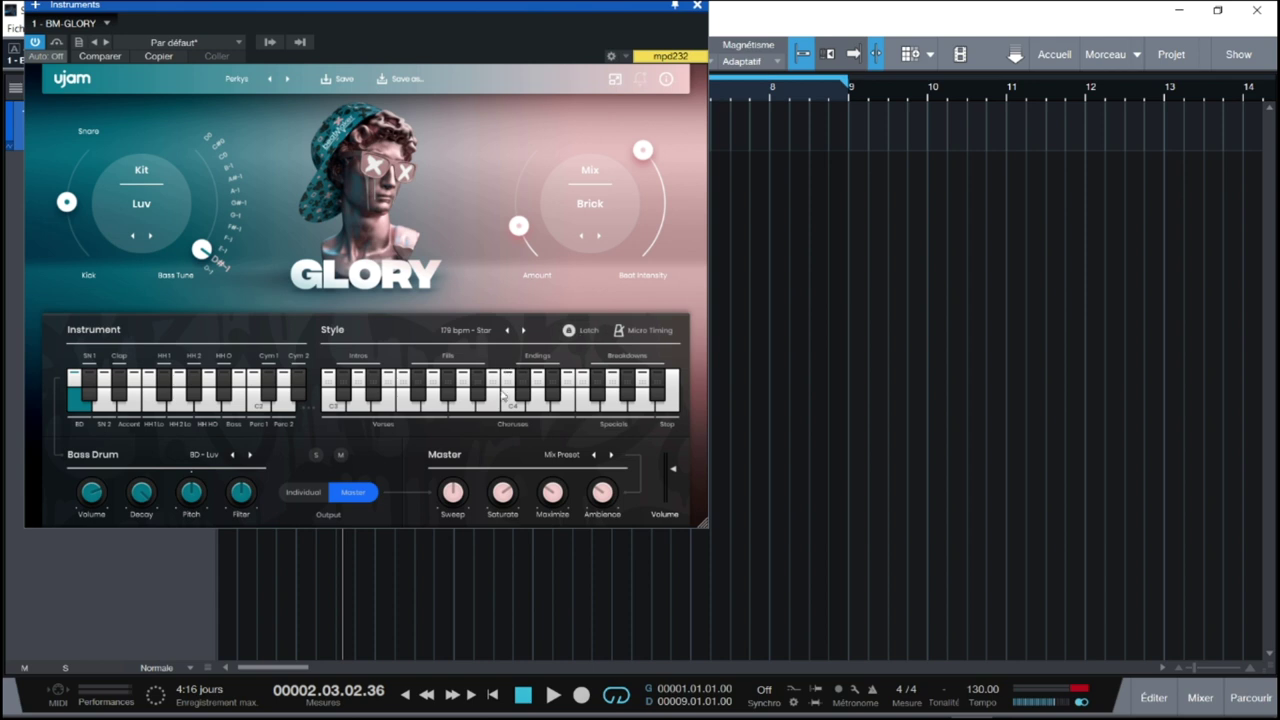
pyautogui.click(437, 396)
pyautogui.click(288, 79)
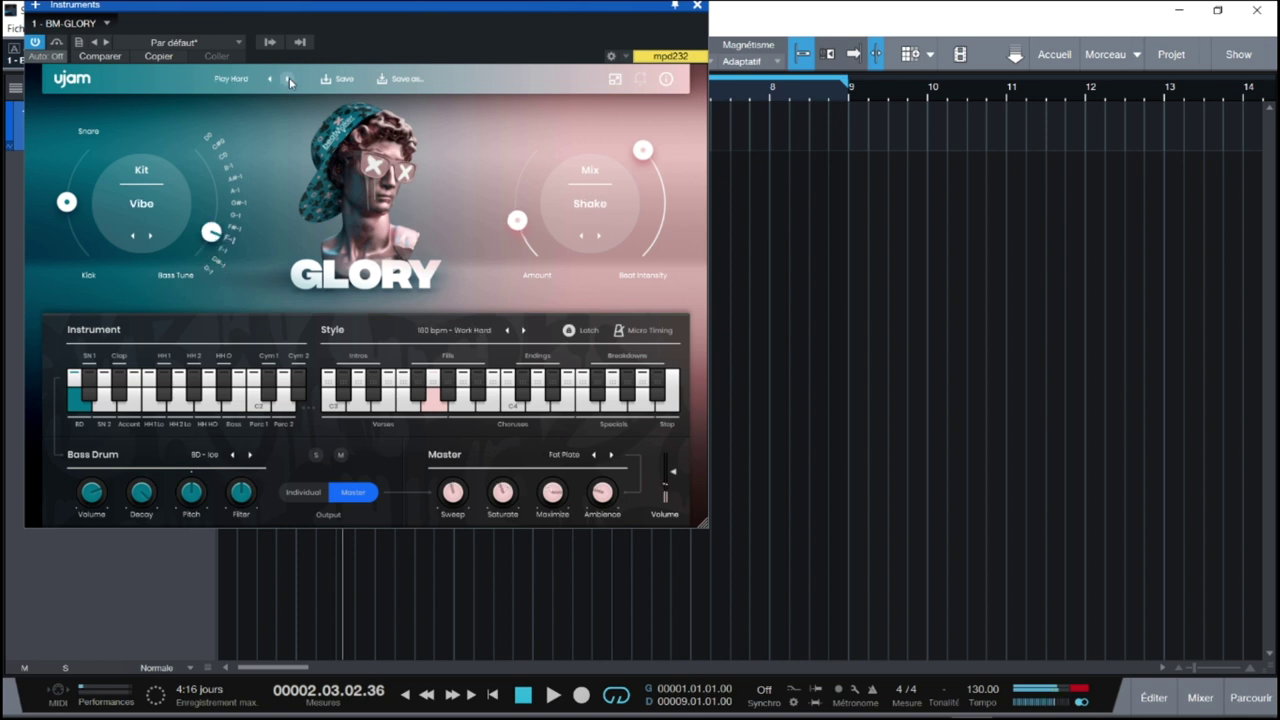
pyautogui.click(288, 79)
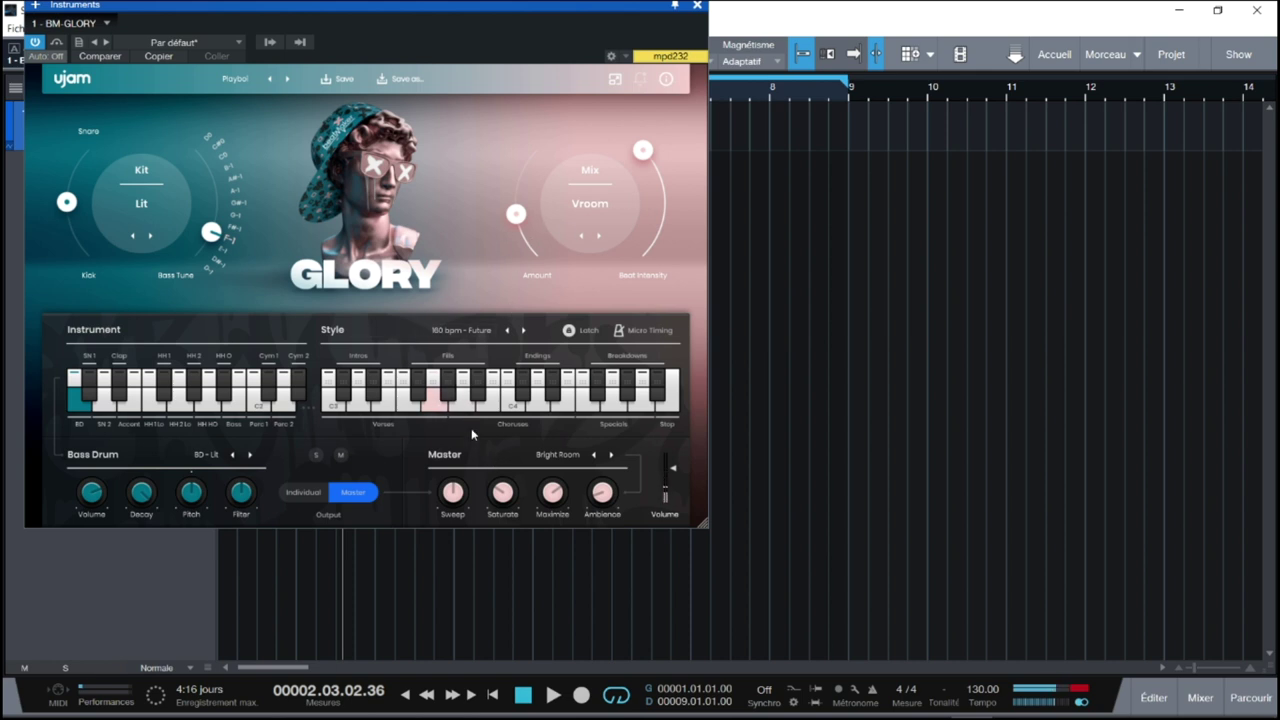
pyautogui.press('space')
# - Export the last verse pattern as a MIDI clip onto the BM-GLORY track and move the clip to bar 1
pyautogui.click(432, 386)
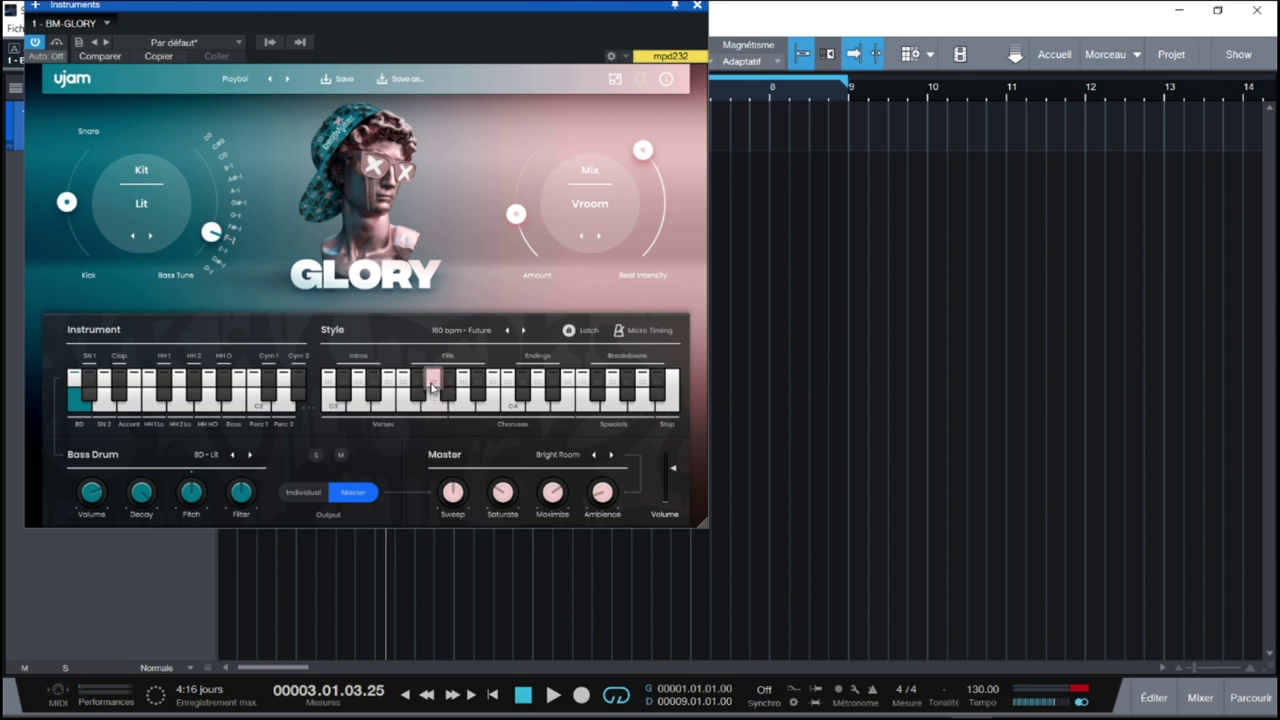
pyautogui.moveTo(432, 386); pyautogui.dragTo(880, 122)
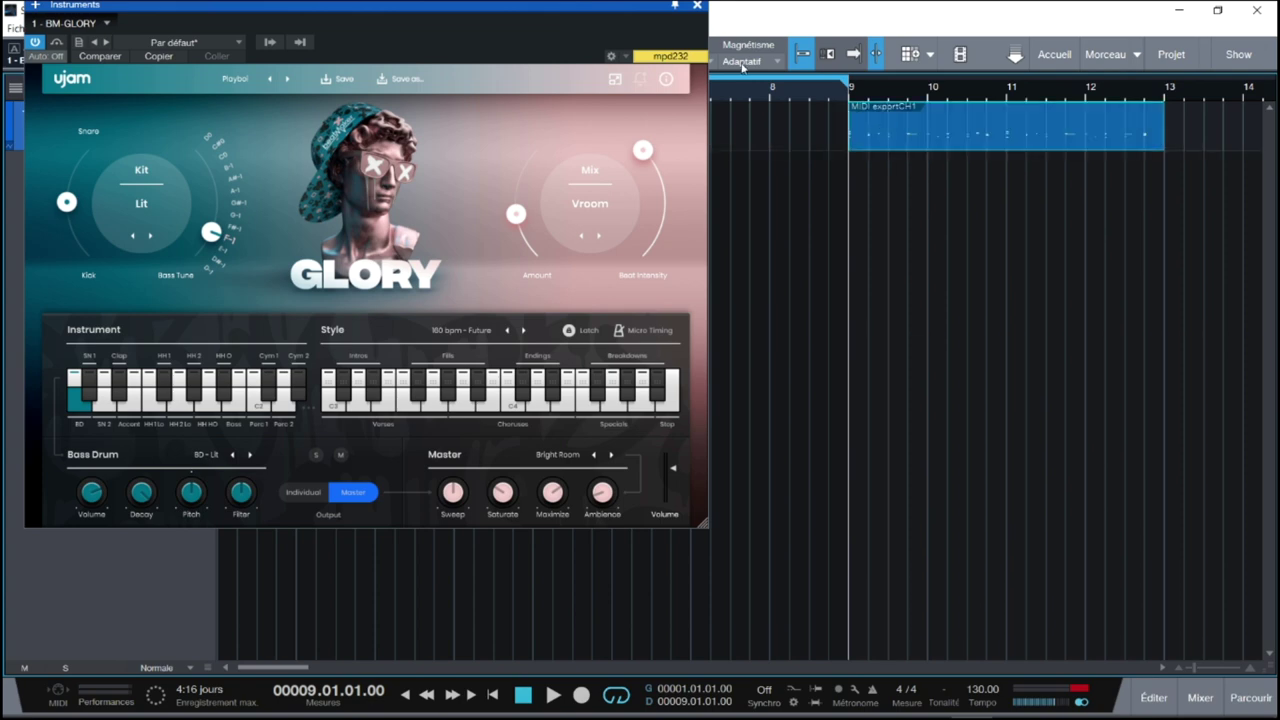
pyautogui.moveTo(608, 6); pyautogui.dragTo(1002, 251)
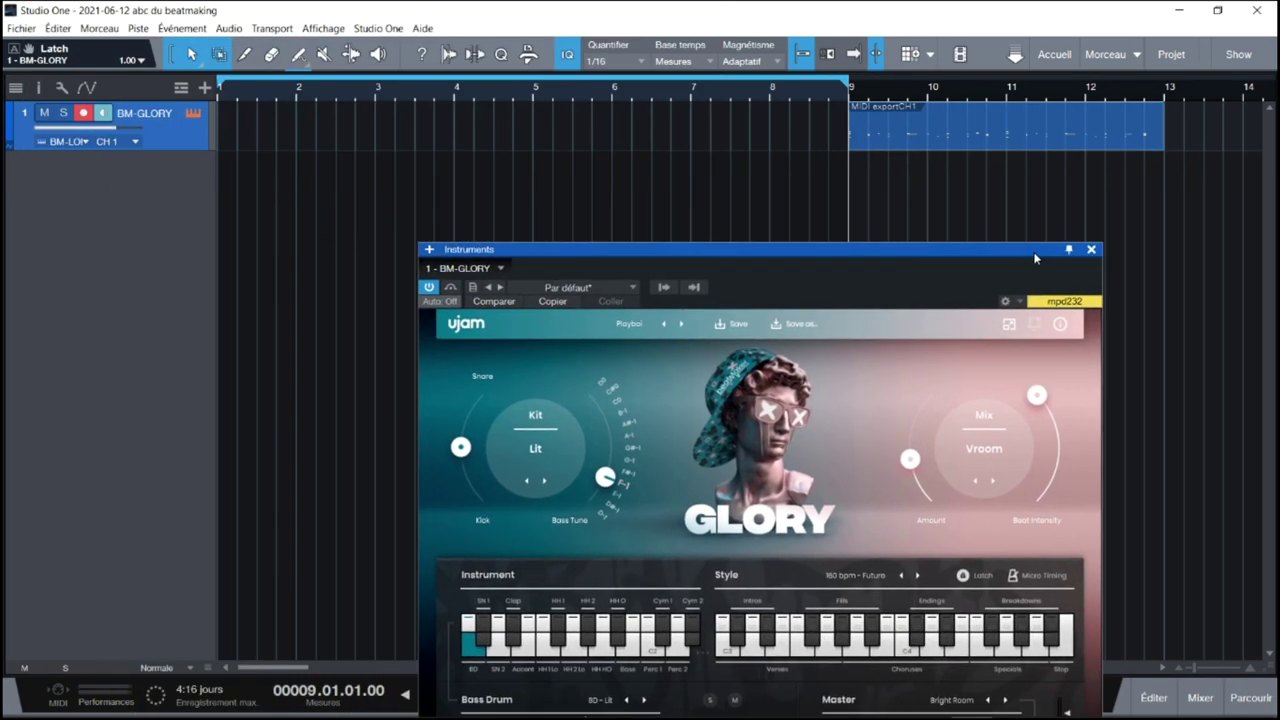
pyautogui.moveTo(944, 146); pyautogui.dragTo(311, 141)
# - Open the MIDI clip in the enlarged note editor without the plug-in window, and play it through once
pyautogui.doubleClick(311, 141)
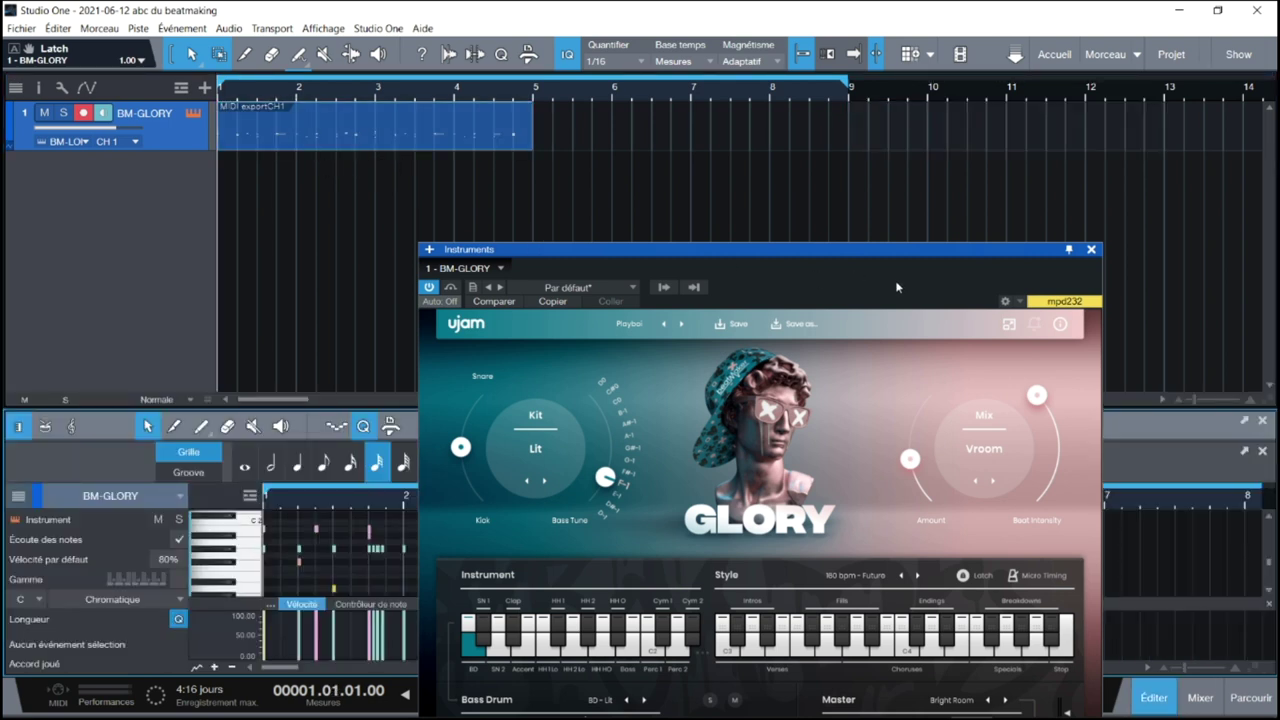
pyautogui.click(1091, 250)
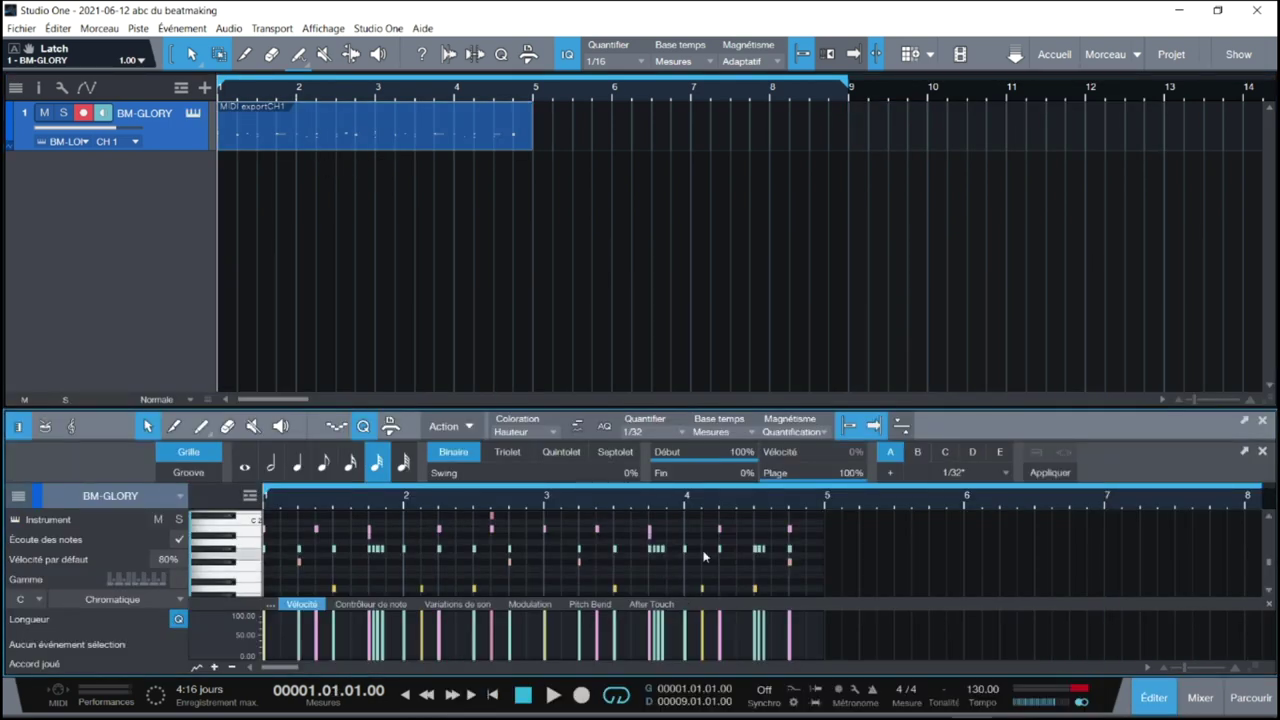
pyautogui.doubleClick(808, 410)
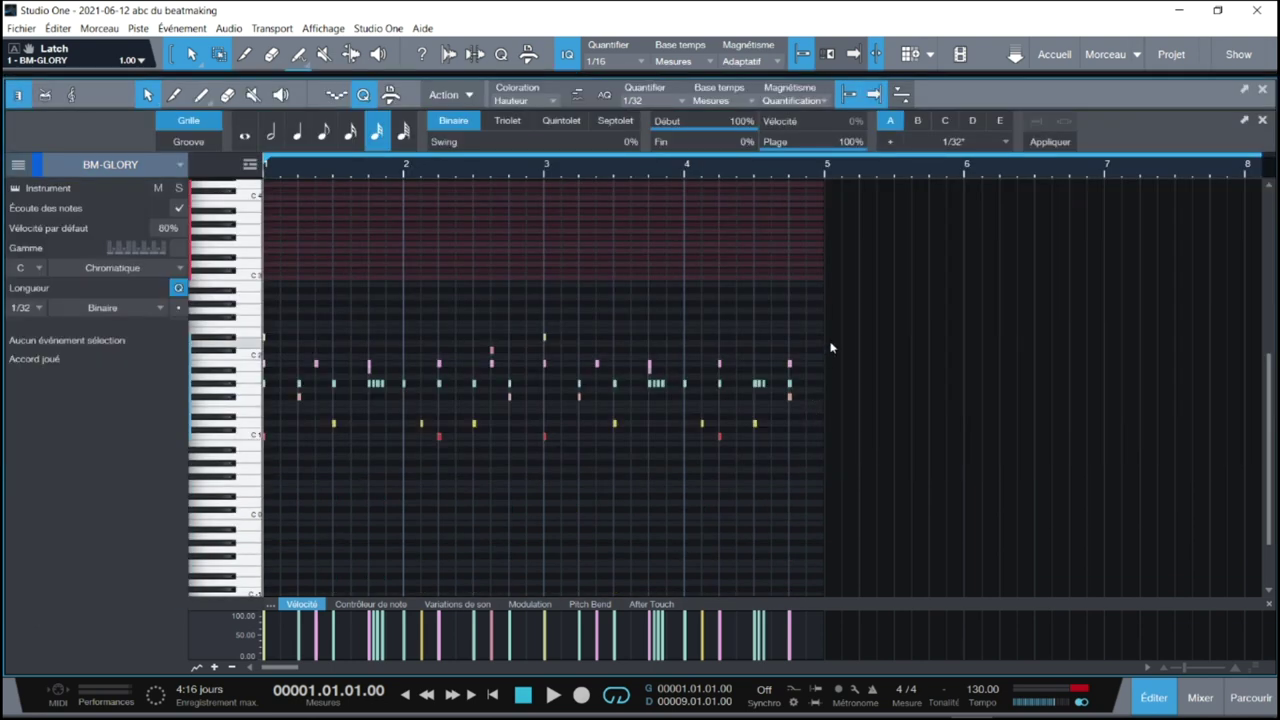
pyautogui.press('space')
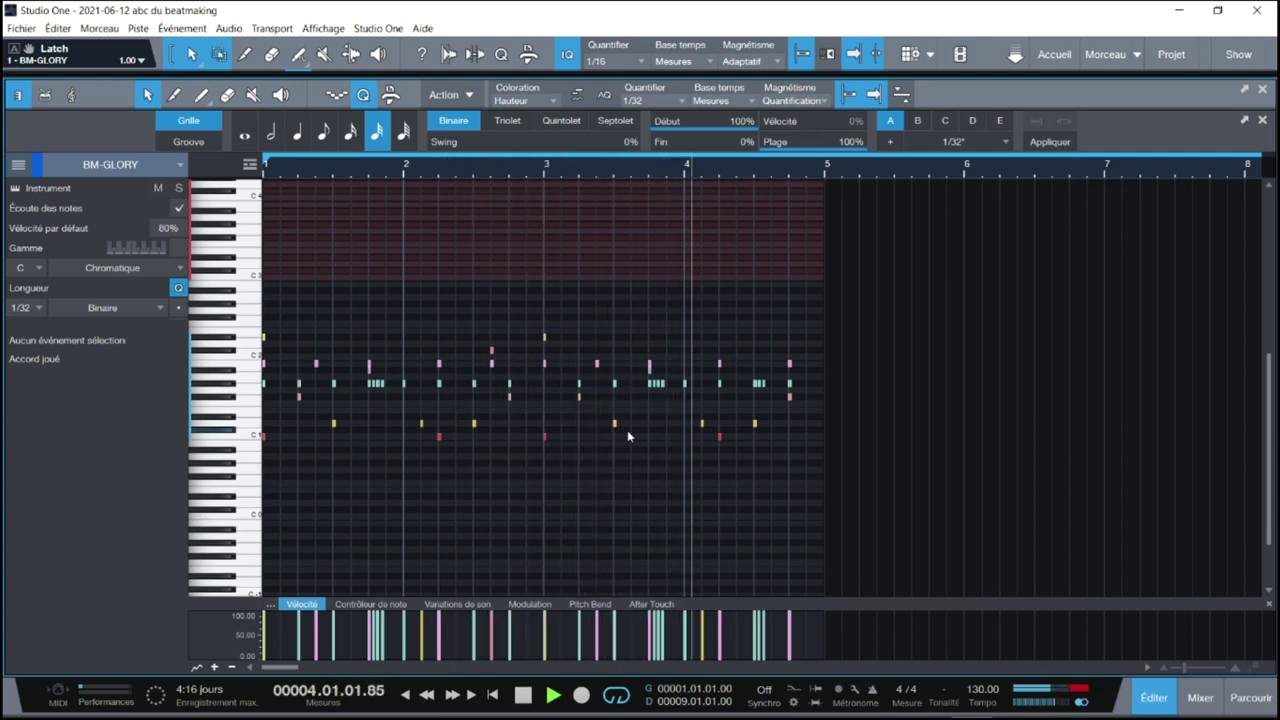
pyautogui.press('space')
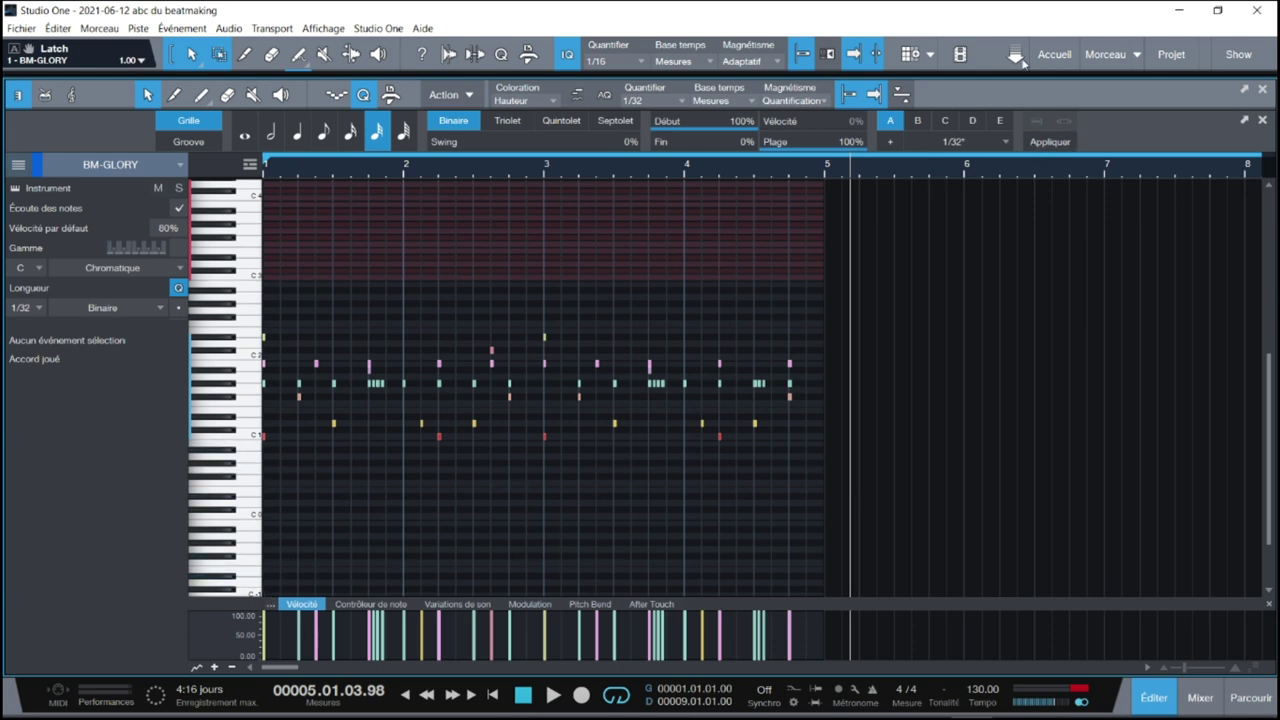
# - Reopen the plug-in window, lower the Bass Tune to D-1 and reposition the window so its whole interface shows
pyautogui.press('F11')
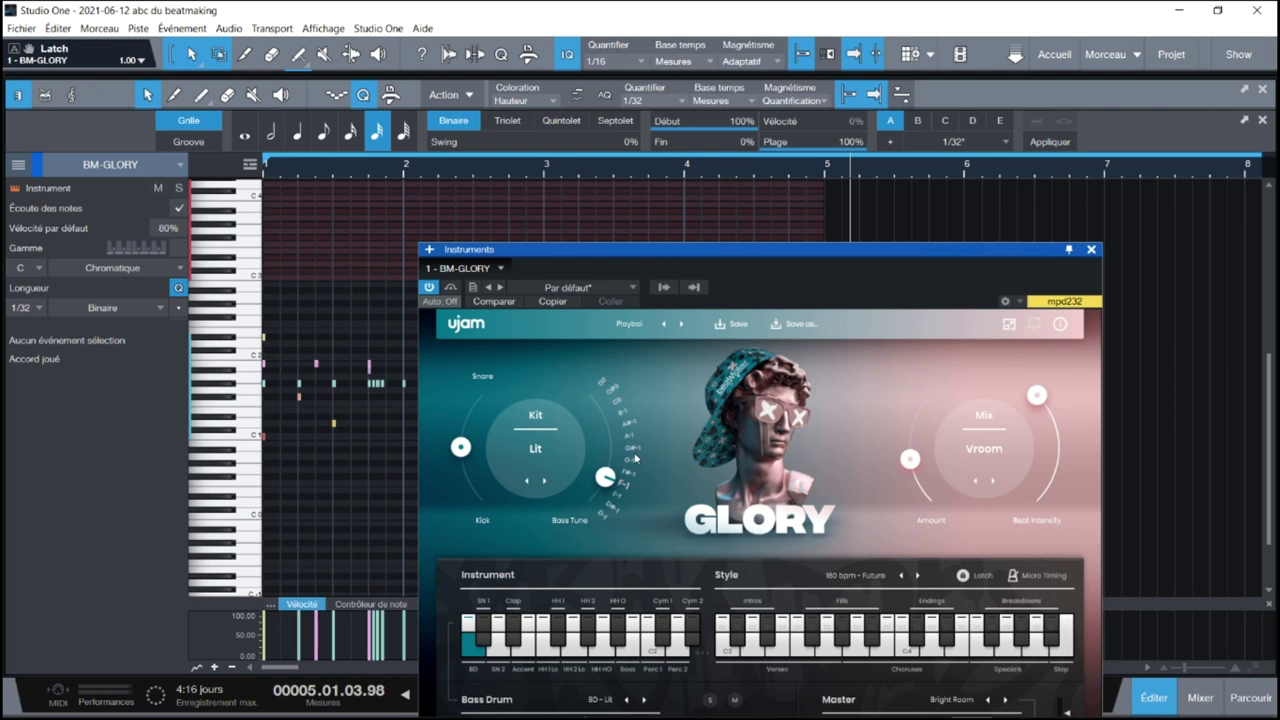
pyautogui.moveTo(605, 490)
pyautogui.mouseDown()
pyautogui.moveTo(625, 445)
pyautogui.moveTo(622, 400)
pyautogui.moveTo(622, 488)
pyautogui.moveTo(619, 398)
pyautogui.moveTo(614, 500)
pyautogui.mouseUp()
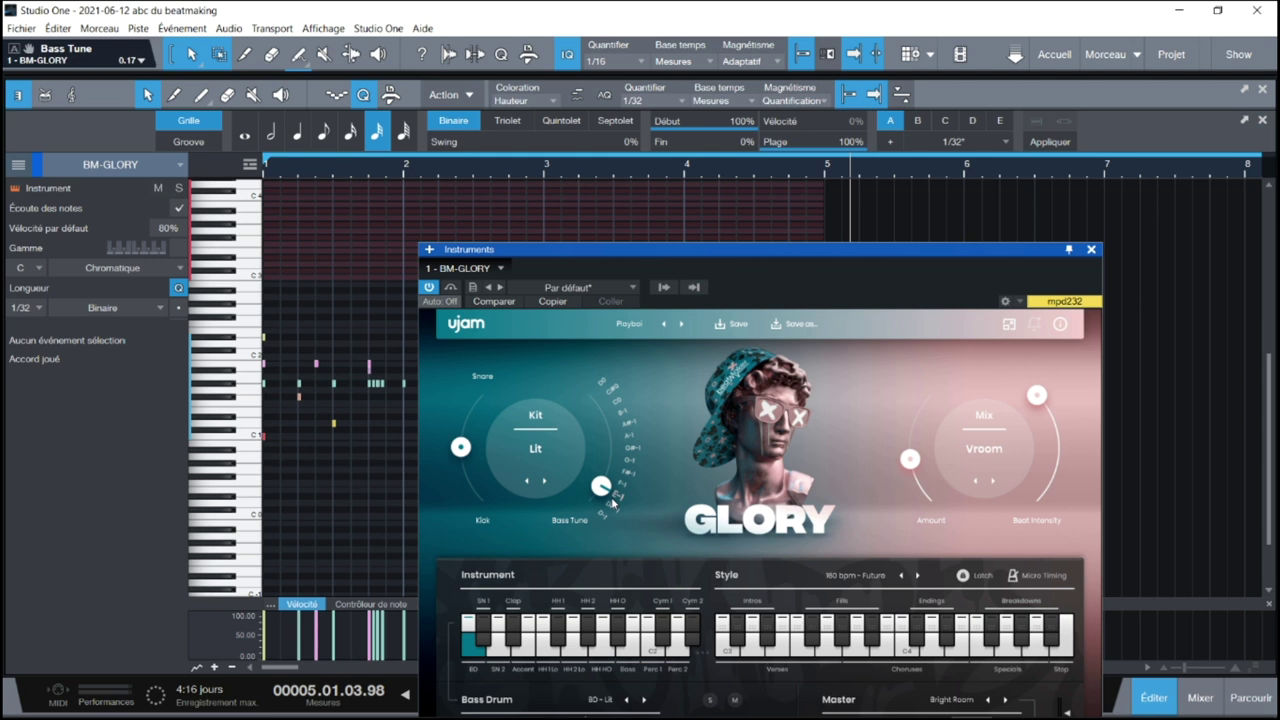
pyautogui.scroll(-2, 1272, 403)
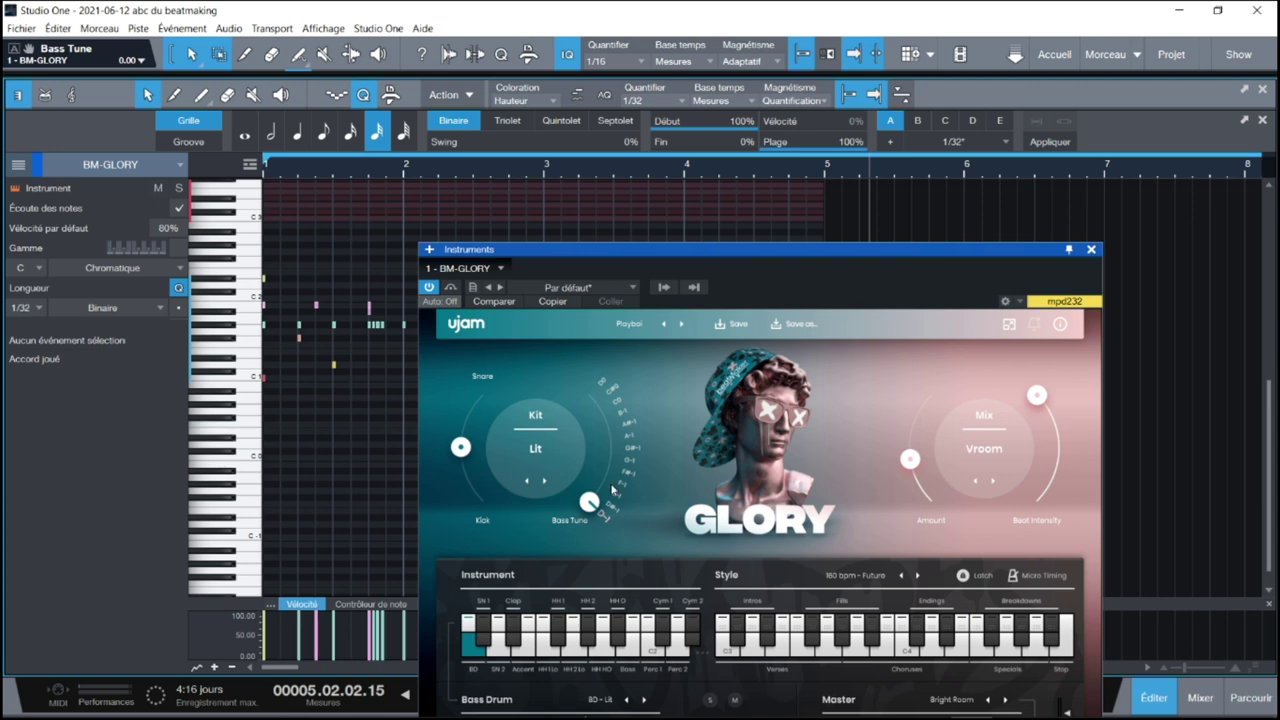
pyautogui.moveTo(840, 248); pyautogui.dragTo(597, 40)
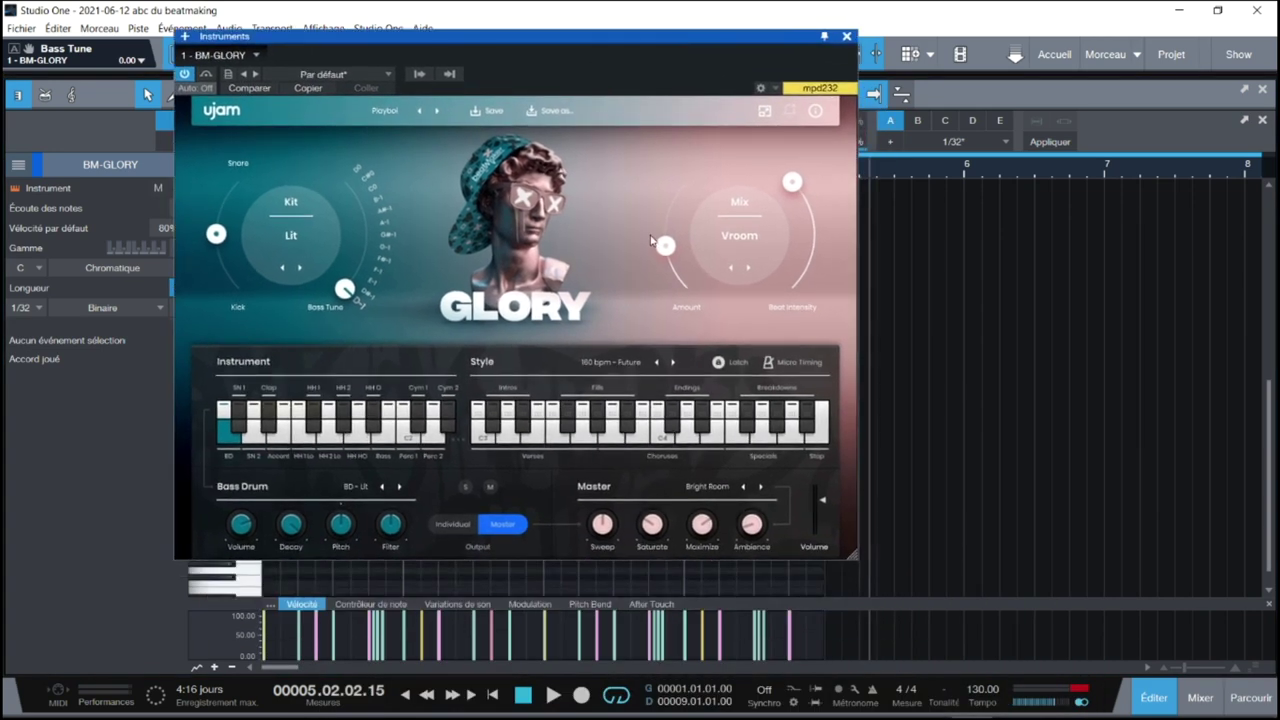
# - Audition the second chorus pattern, close the note editor, turn off Latch and export the pattern as a MIDI clip at bar 5
pyautogui.click(689, 436)
pyautogui.click(689, 436)
pyautogui.click(1262, 89)
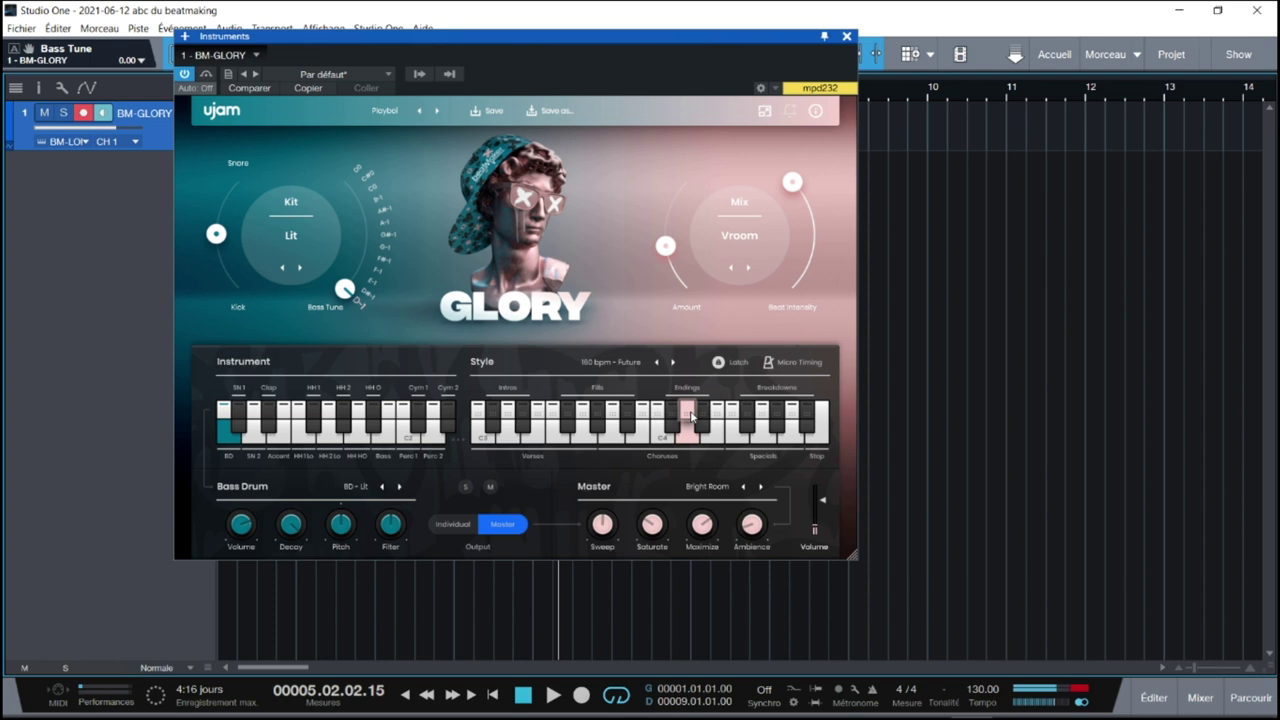
pyautogui.click(718, 362)
pyautogui.moveTo(688, 418); pyautogui.dragTo(619, 134)
# - Hide the plug-in window and play both exported MIDI clips from bar 1
pyautogui.click(846, 36)
pyautogui.press(',')
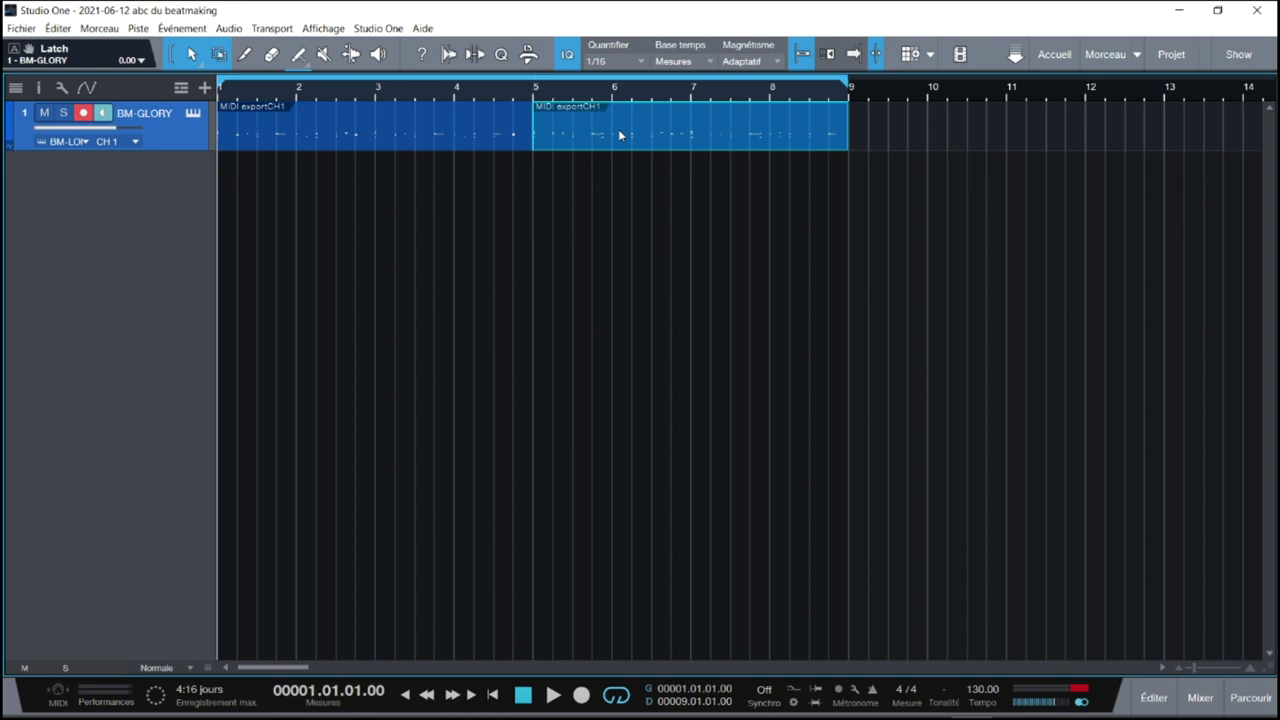
pyautogui.press('space')
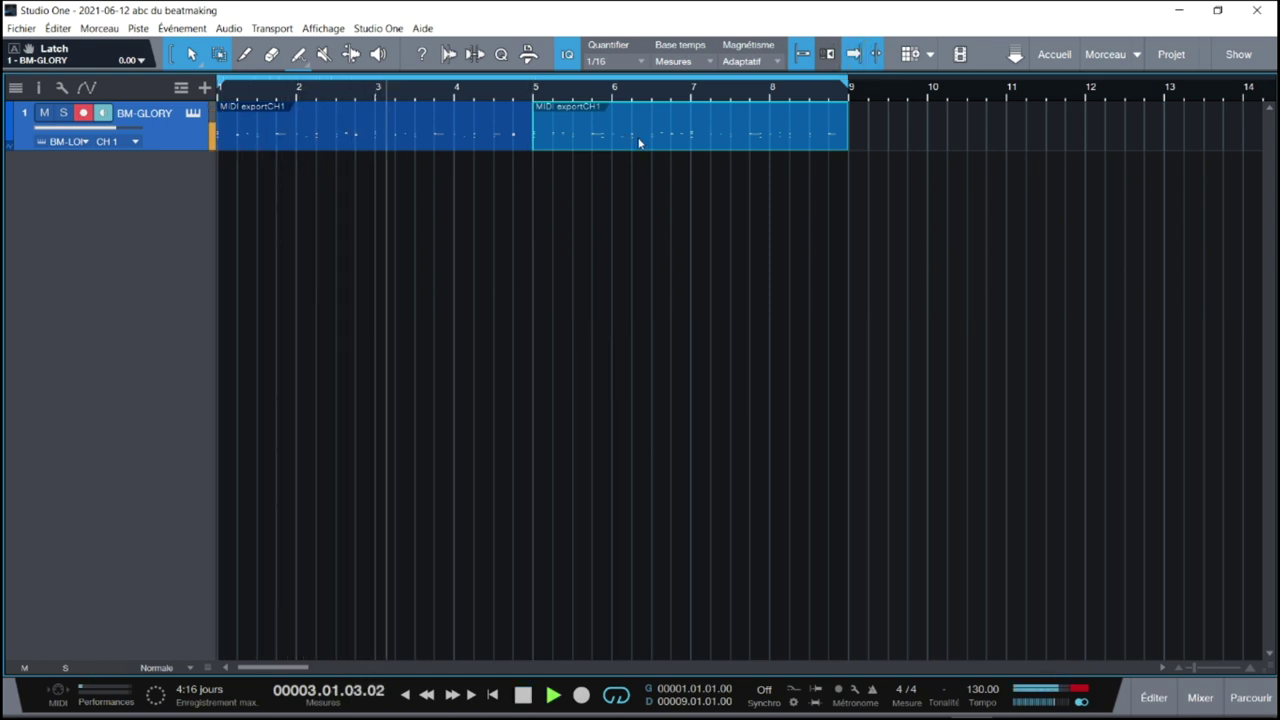
# - Open the second MIDI clip in the note editor, add two HiHat 2 notes in bar 6 and play from bar 5
pyautogui.doubleClick(634, 137)
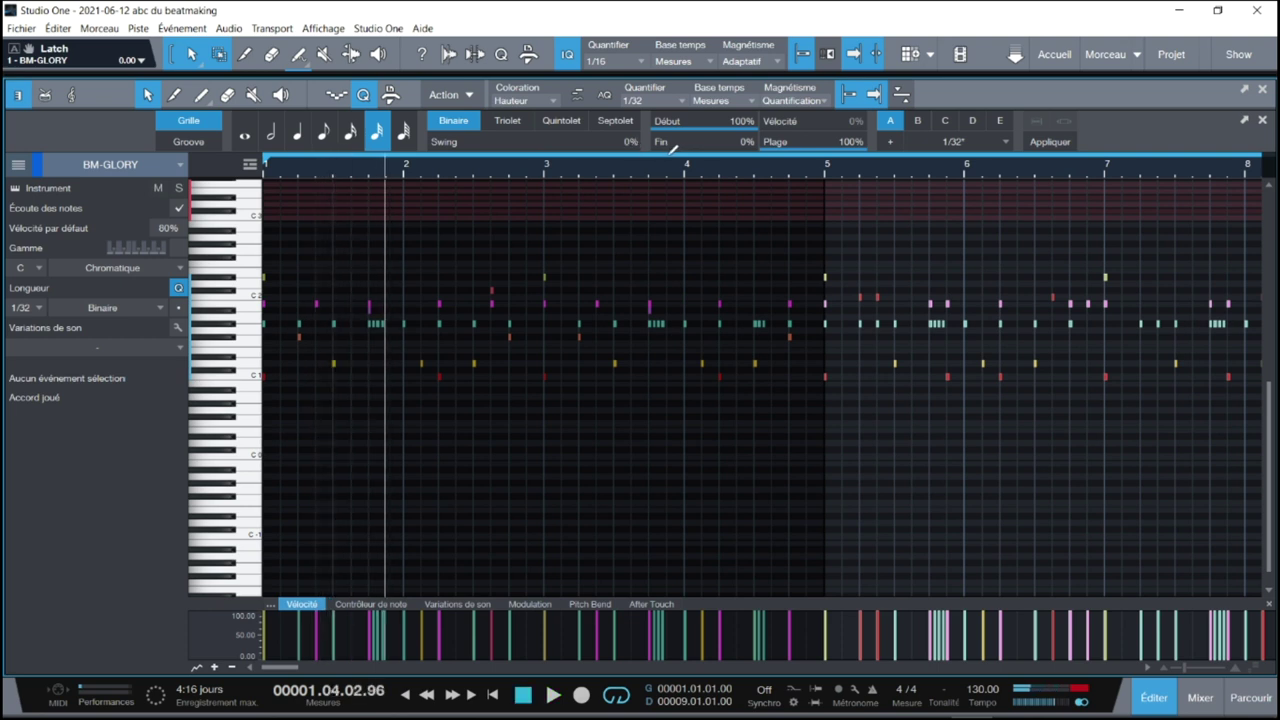
pyautogui.click(1021, 323)
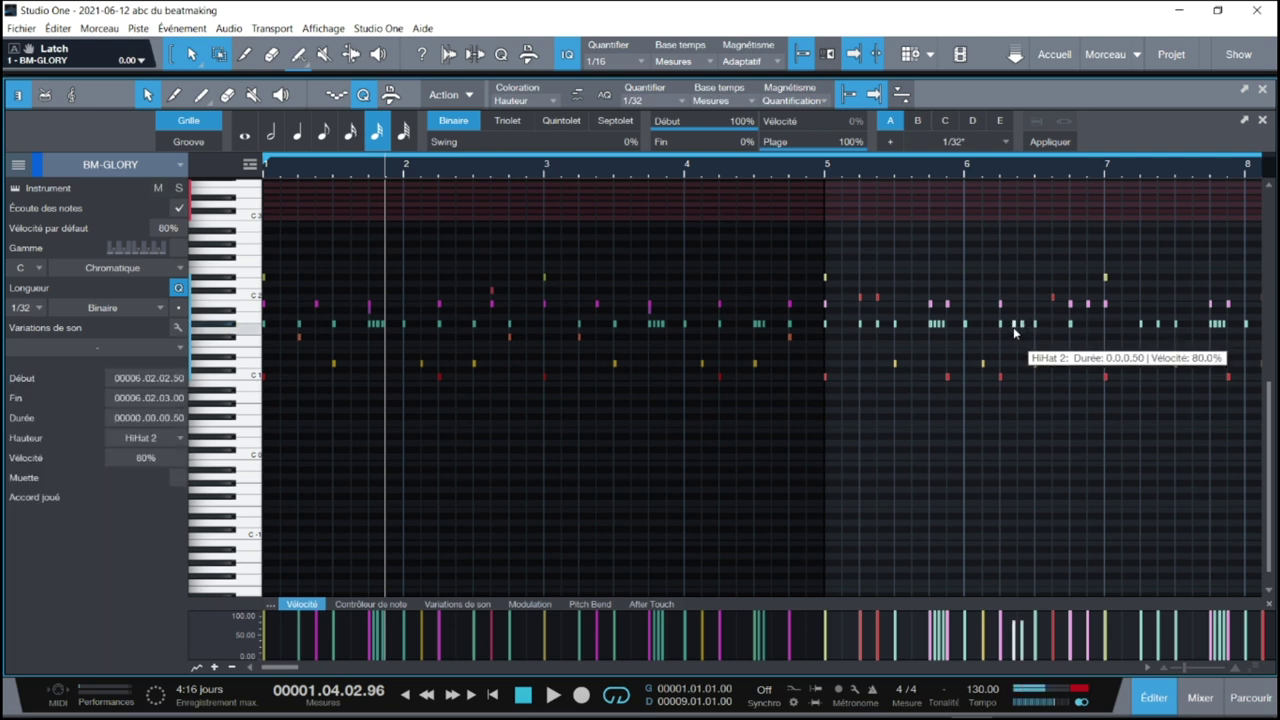
pyautogui.click(1011, 324)
pyautogui.click(828, 172)
pyautogui.press('space')
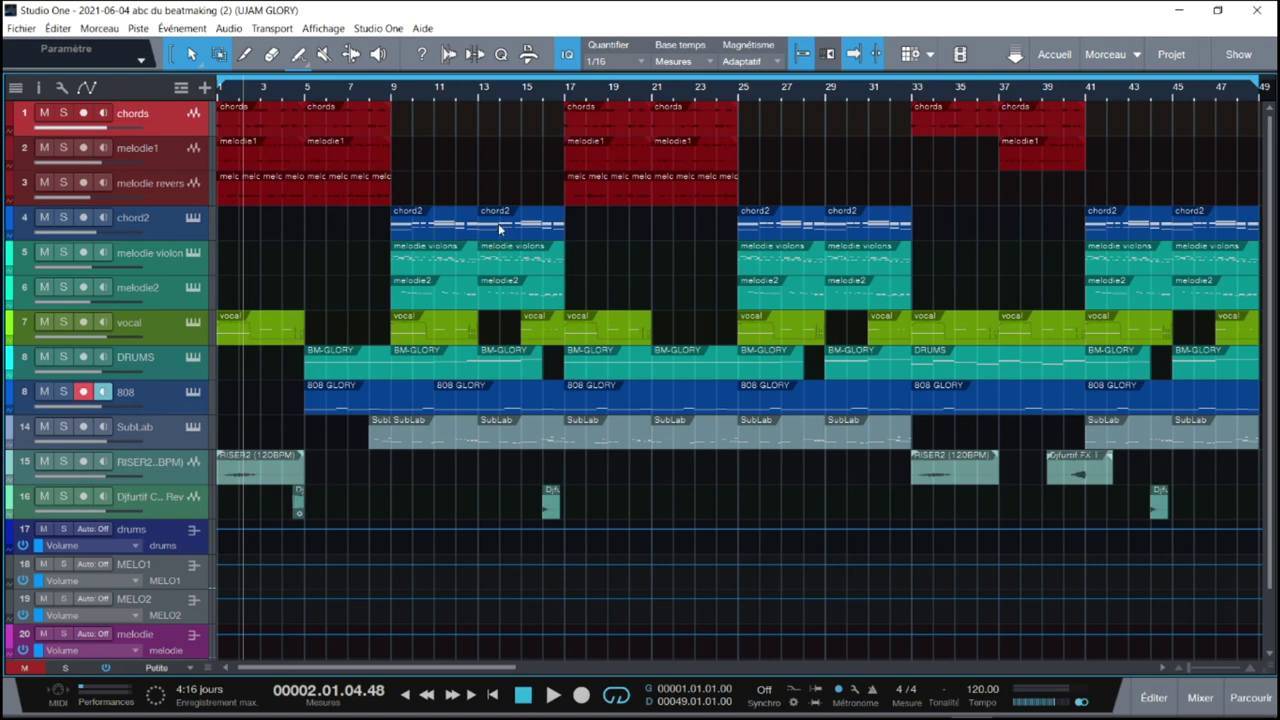
# - Review the song's Presence 3, SubLab, TrackGod 2, BM-GLORY and Xpand!2 instruments, and close the instrument window
pyautogui.click(193, 218)
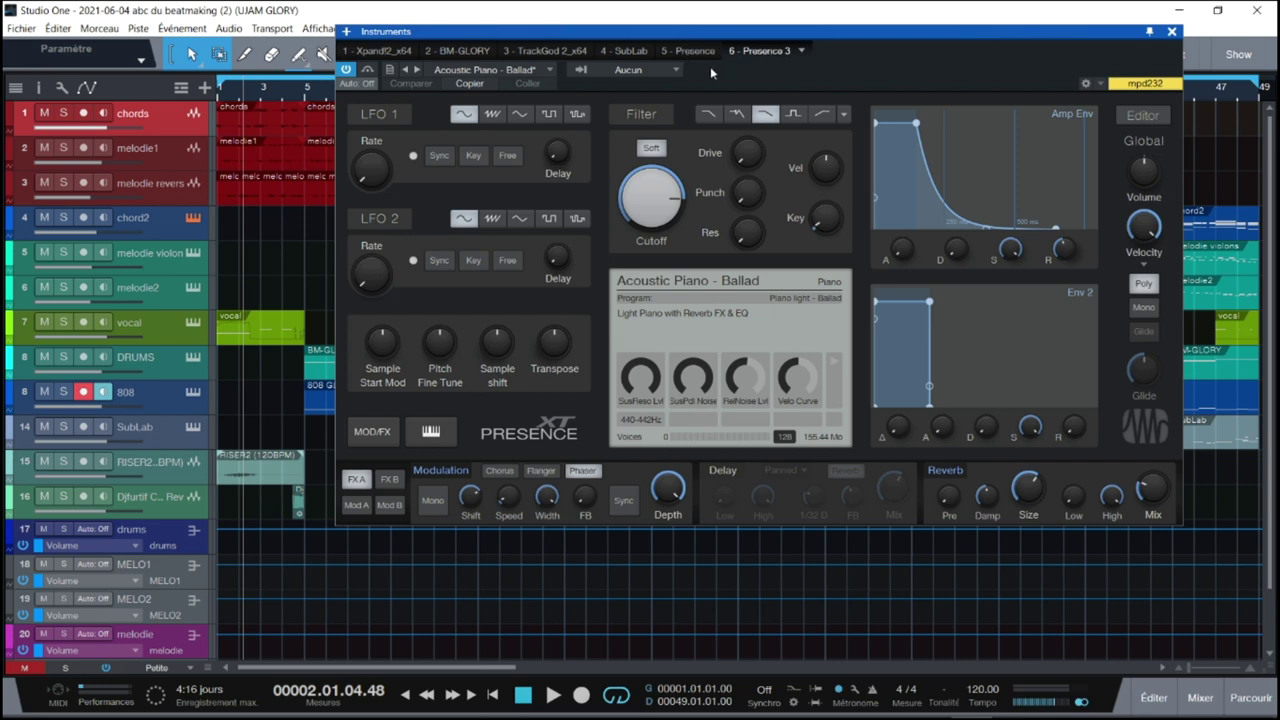
pyautogui.click(626, 54)
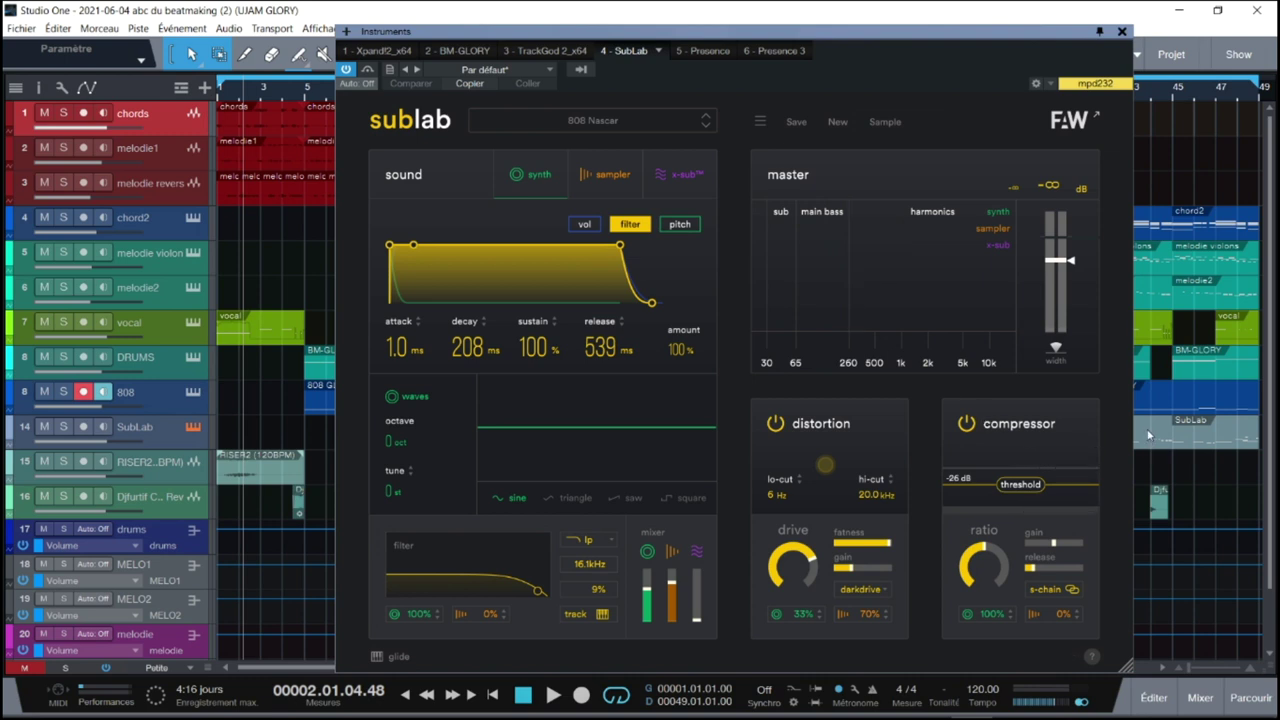
pyautogui.click(526, 52)
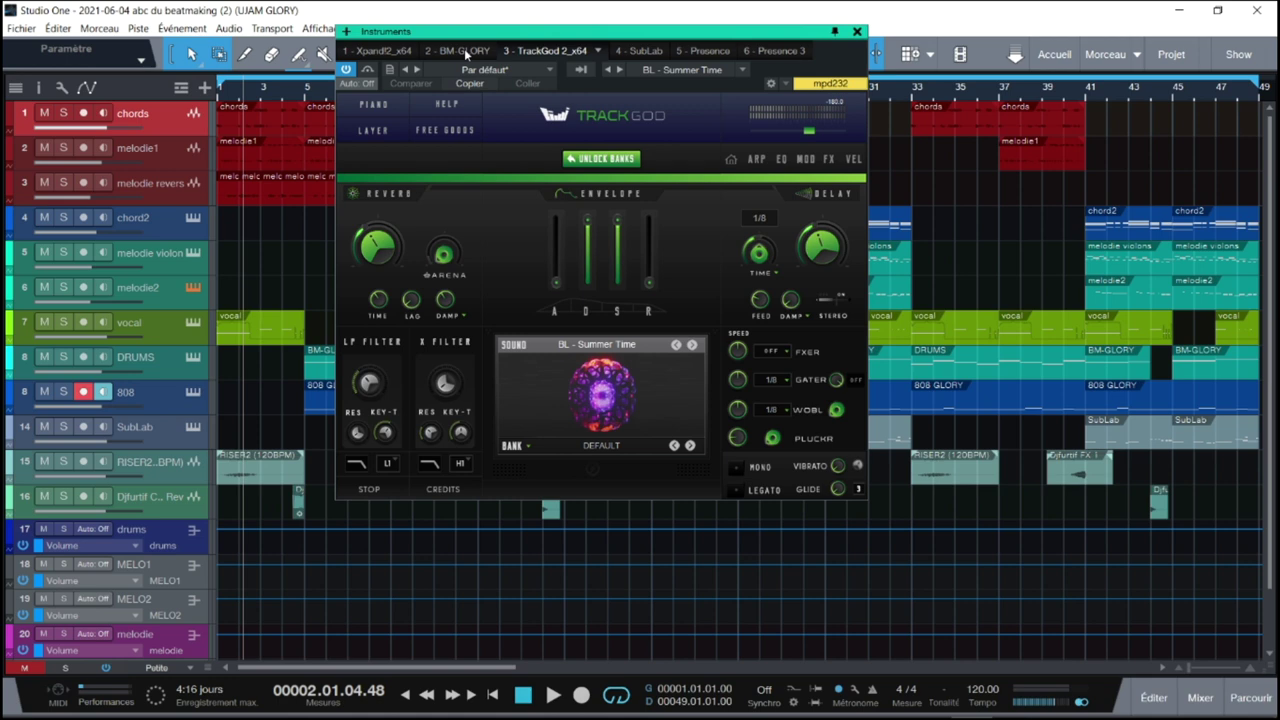
pyautogui.click(464, 50)
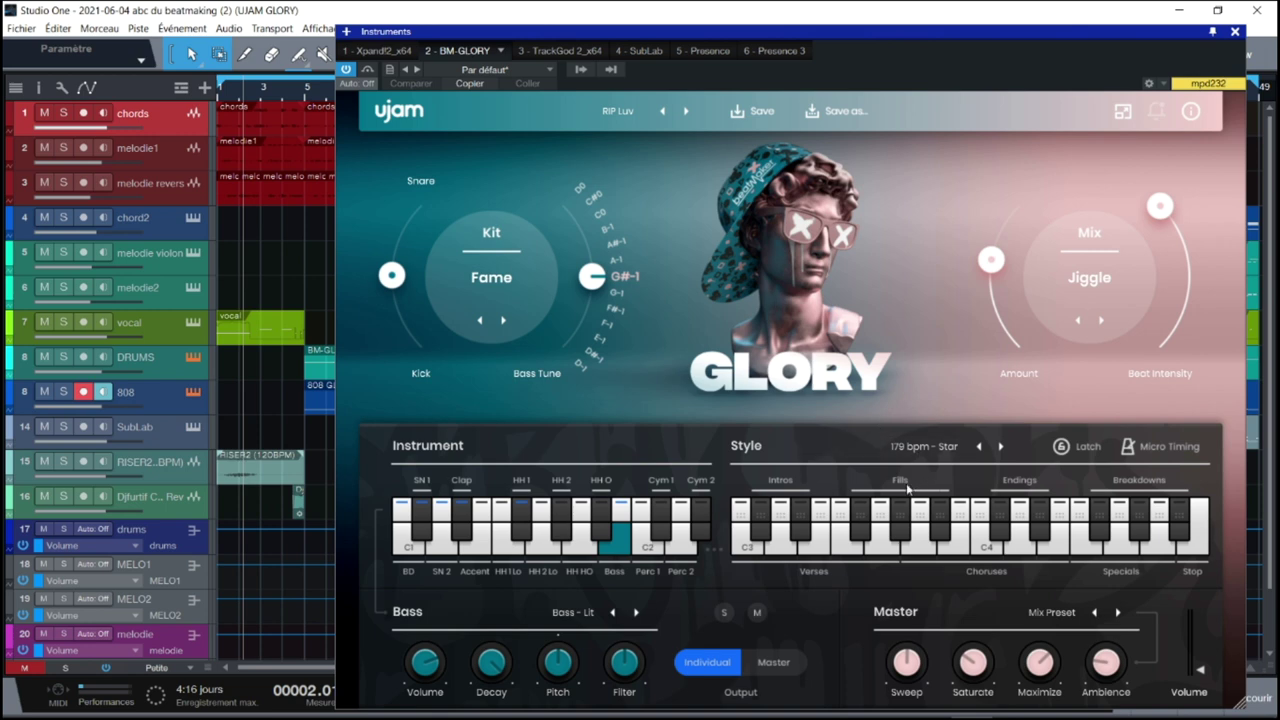
pyautogui.click(1061, 509)
pyautogui.click(375, 51)
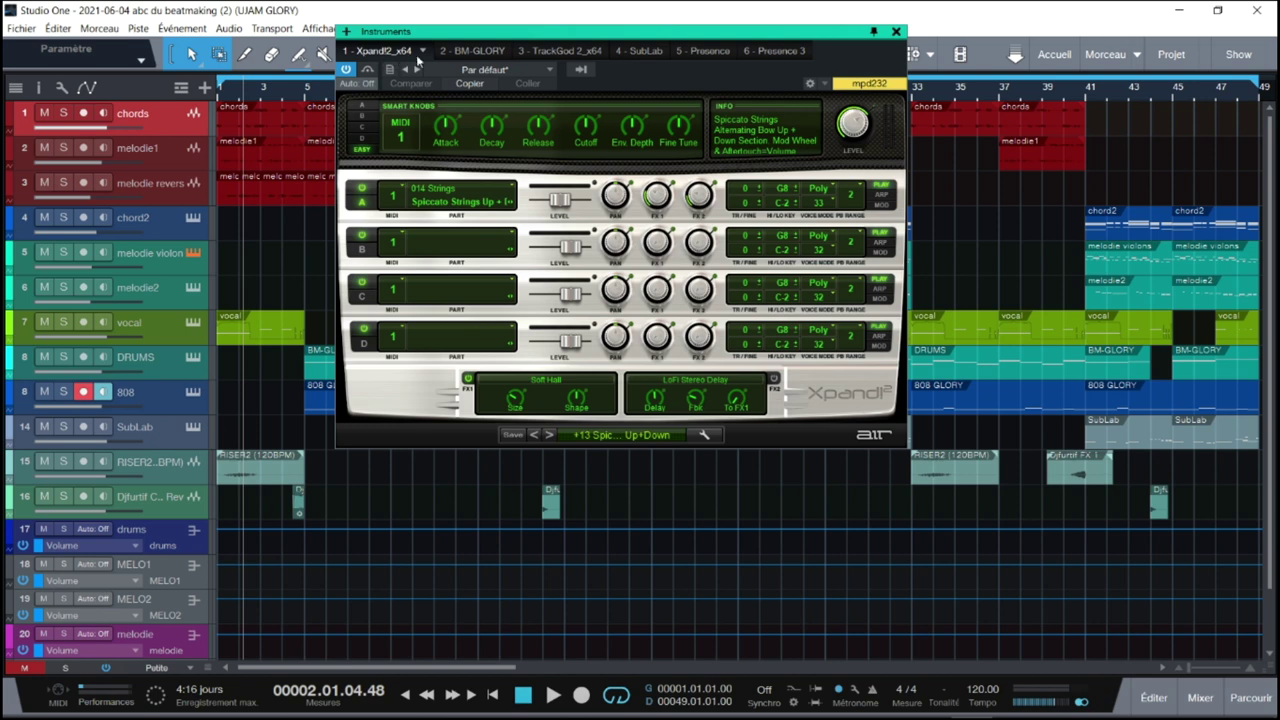
pyautogui.click(896, 32)
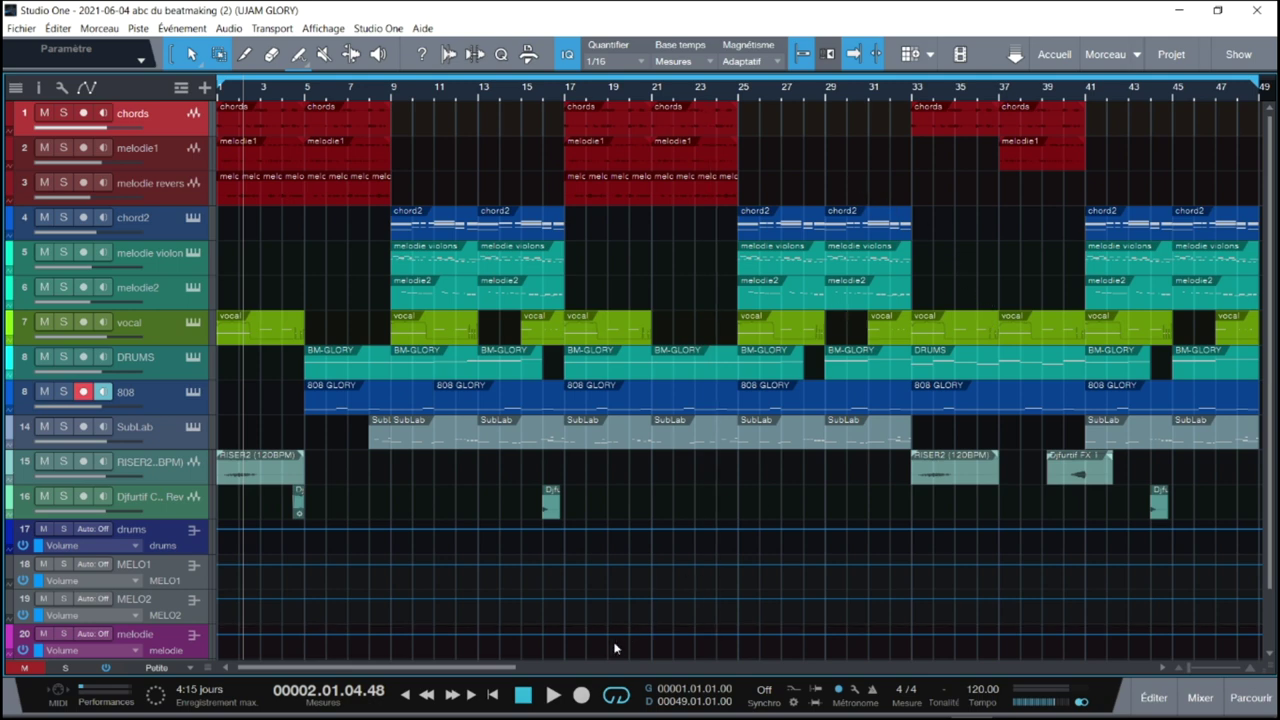
# - Show the mixer and inspect the Finisher Retro, Fluxx and Voodoo inserts on the drums, MELO1 and MELO2 buses
pyautogui.press('F3')
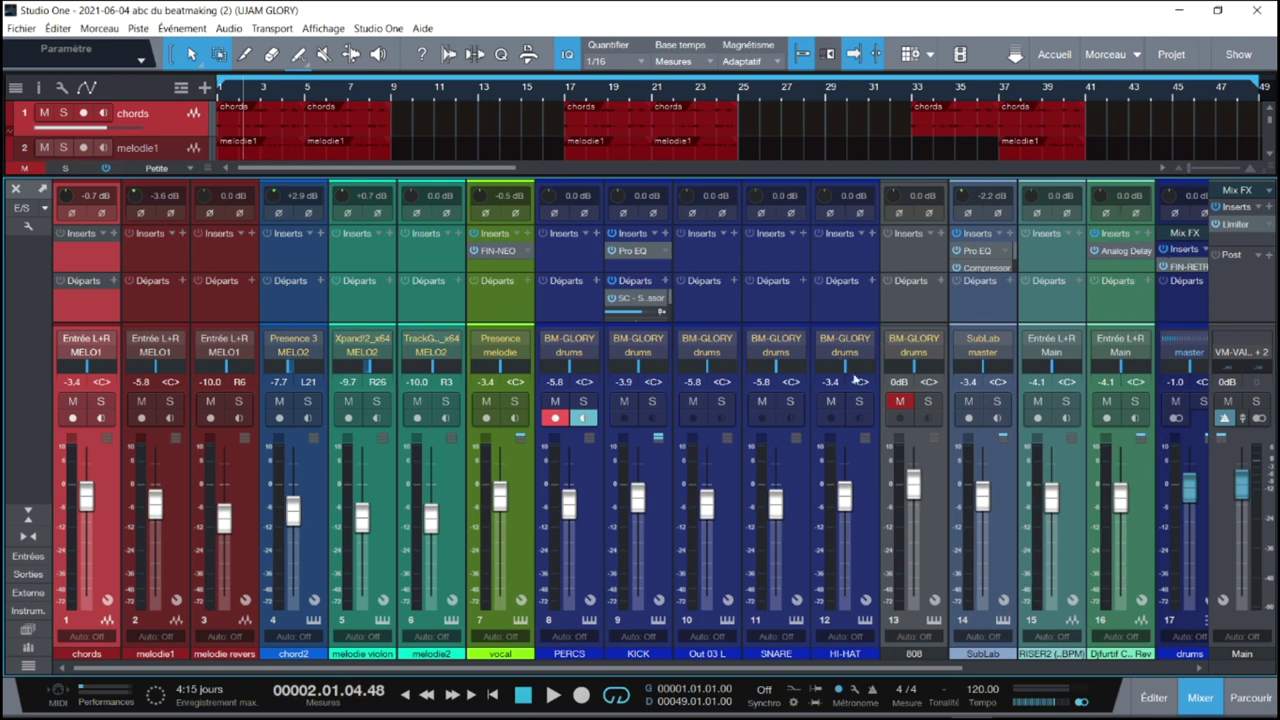
pyautogui.moveTo(600, 667); pyautogui.dragTo(825, 667)
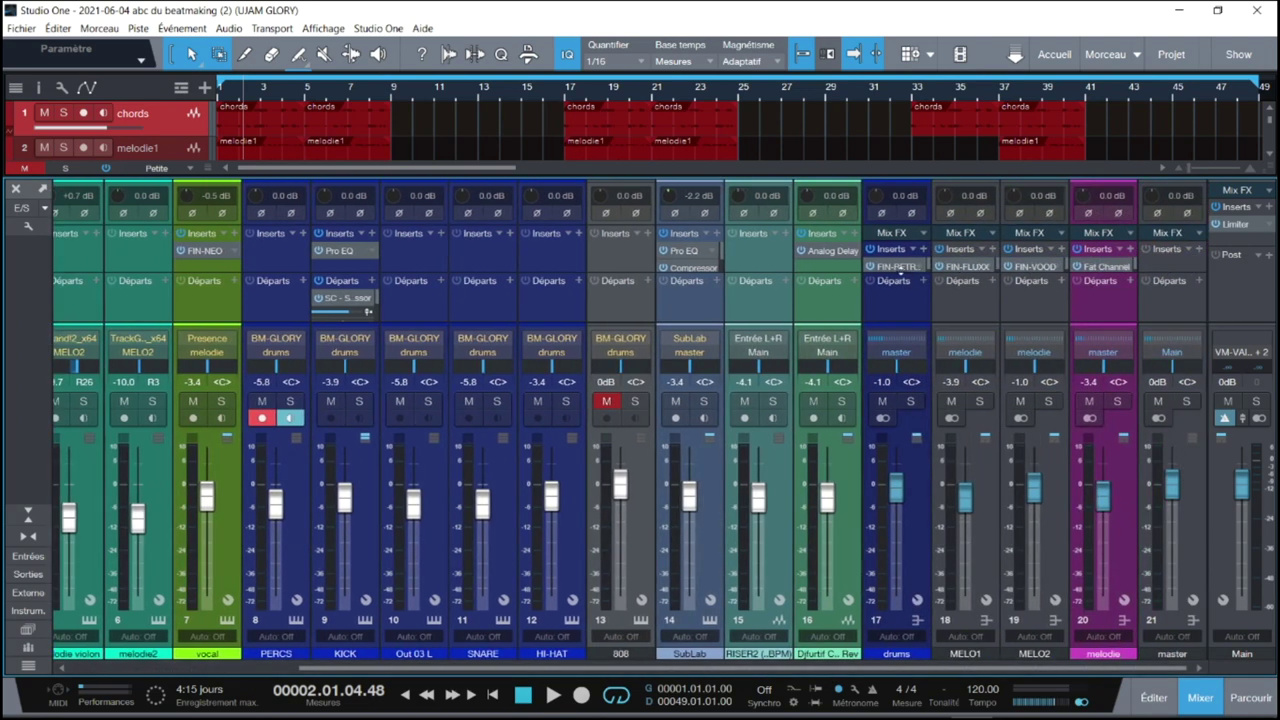
pyautogui.click(899, 267)
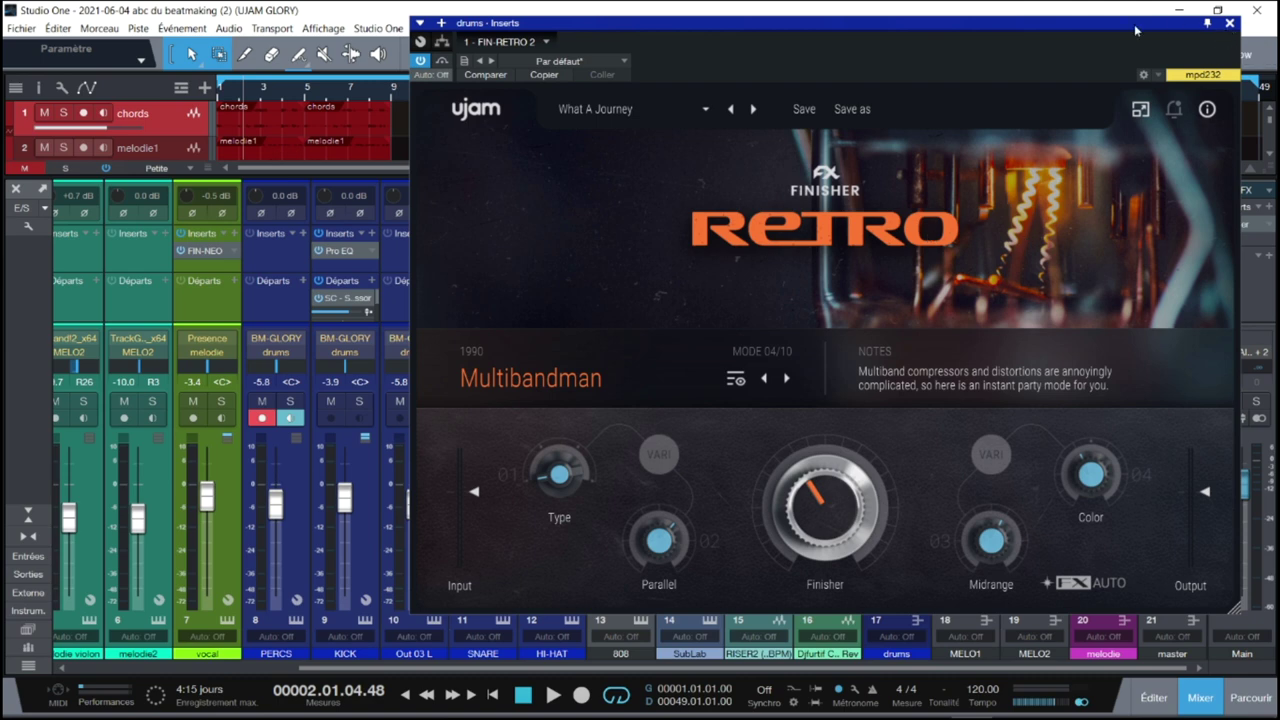
pyautogui.moveTo(1123, 28); pyautogui.dragTo(853, 31)
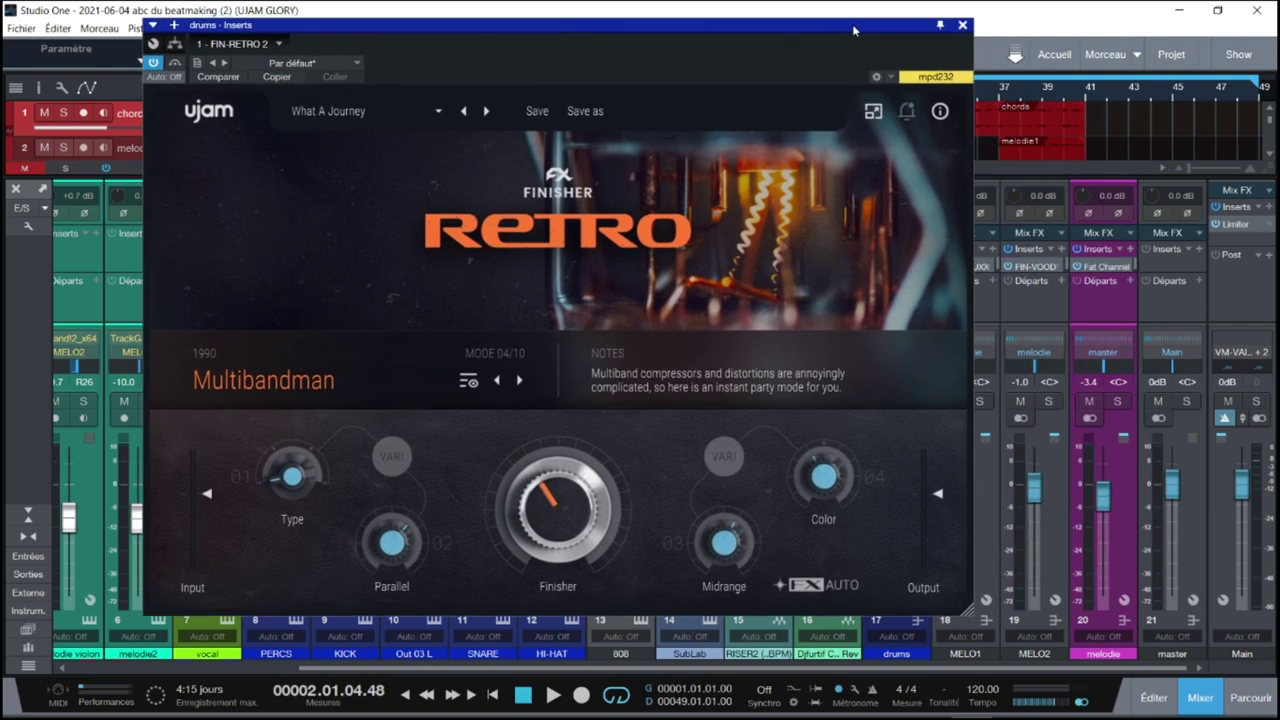
pyautogui.click(958, 26)
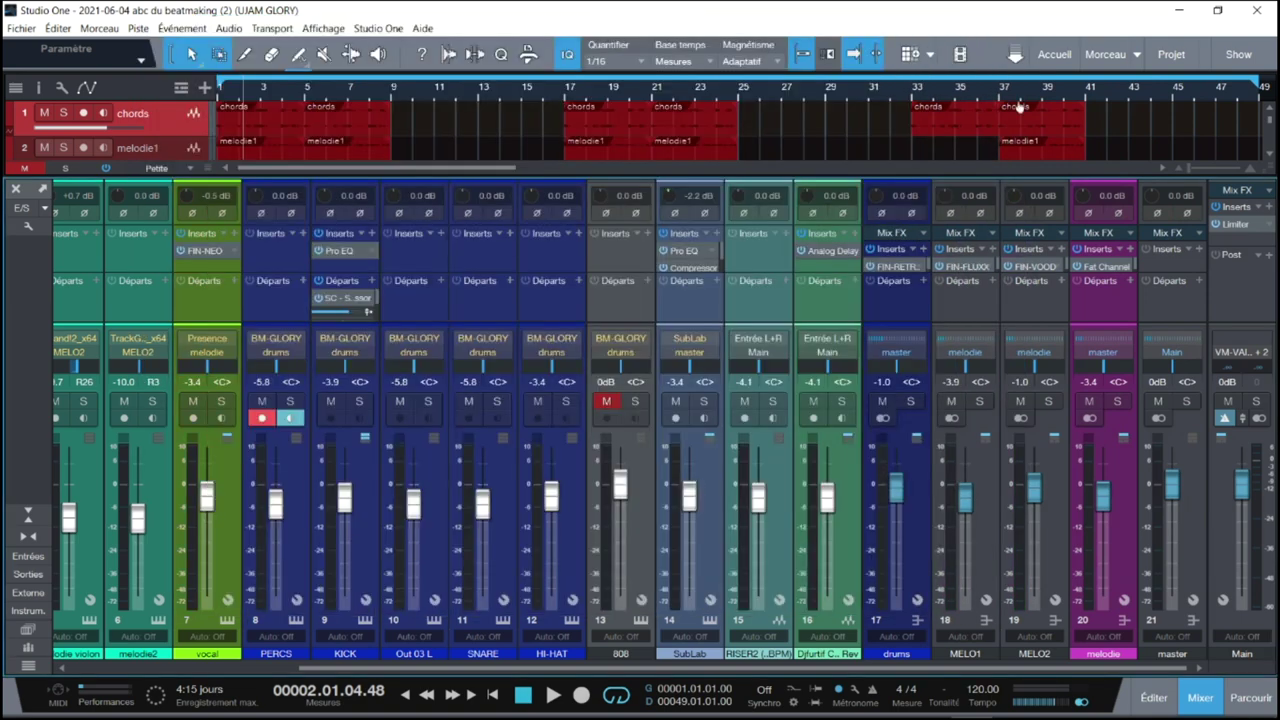
pyautogui.click(968, 267)
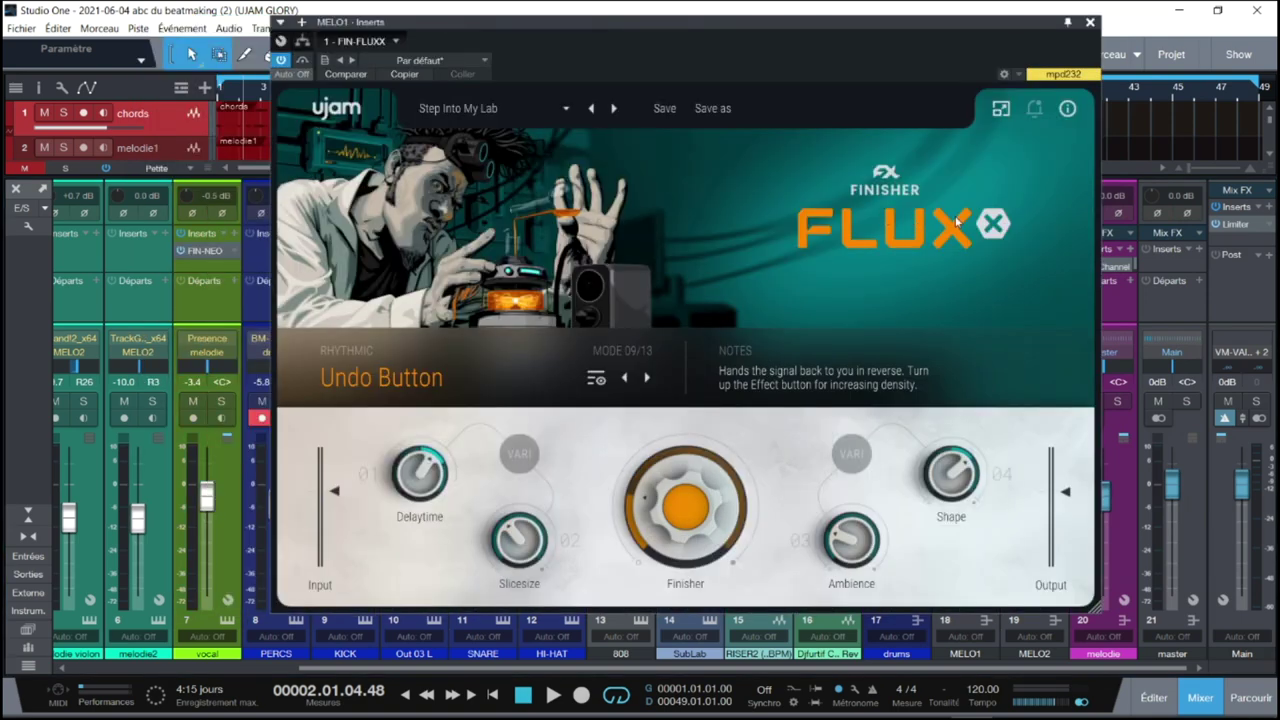
pyautogui.click(1091, 23)
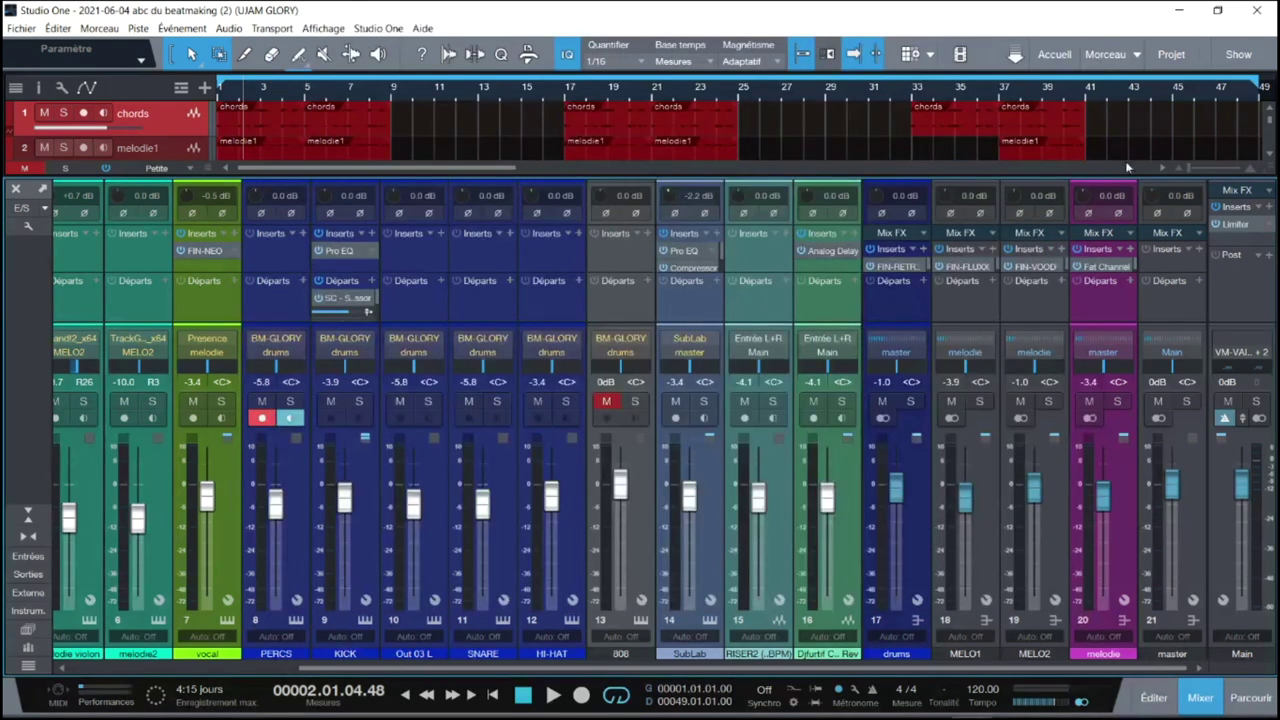
pyautogui.click(1049, 270)
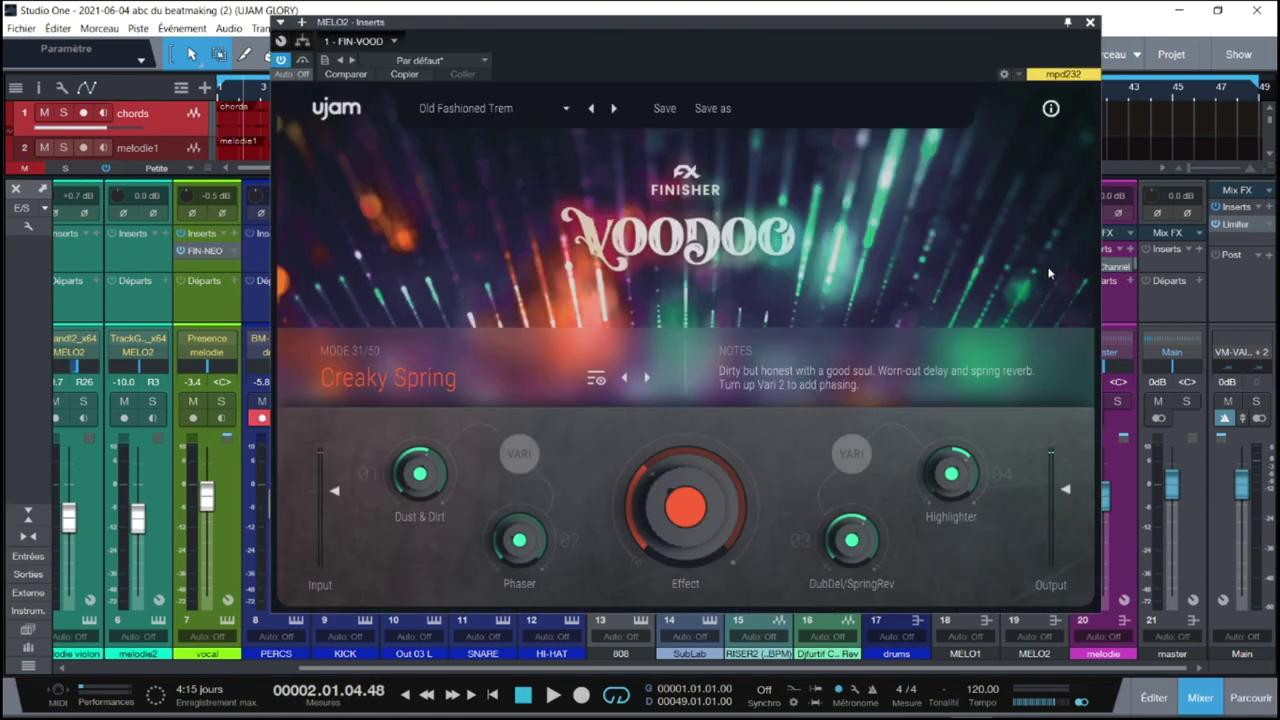
pyautogui.click(1090, 23)
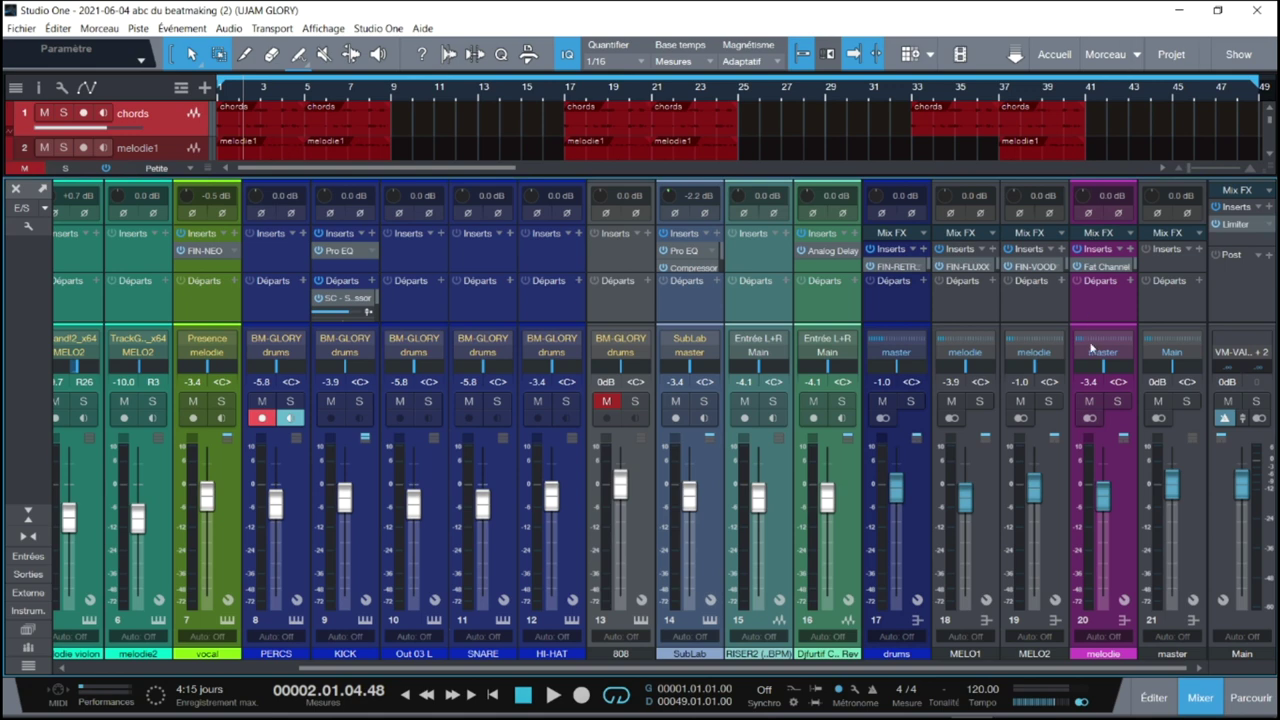
# - Play the song from the start, return to the full arrangement and watch the DRUMS track's BM-GLORY plug-in during playback
pyautogui.press('Home')
pyautogui.press('space')
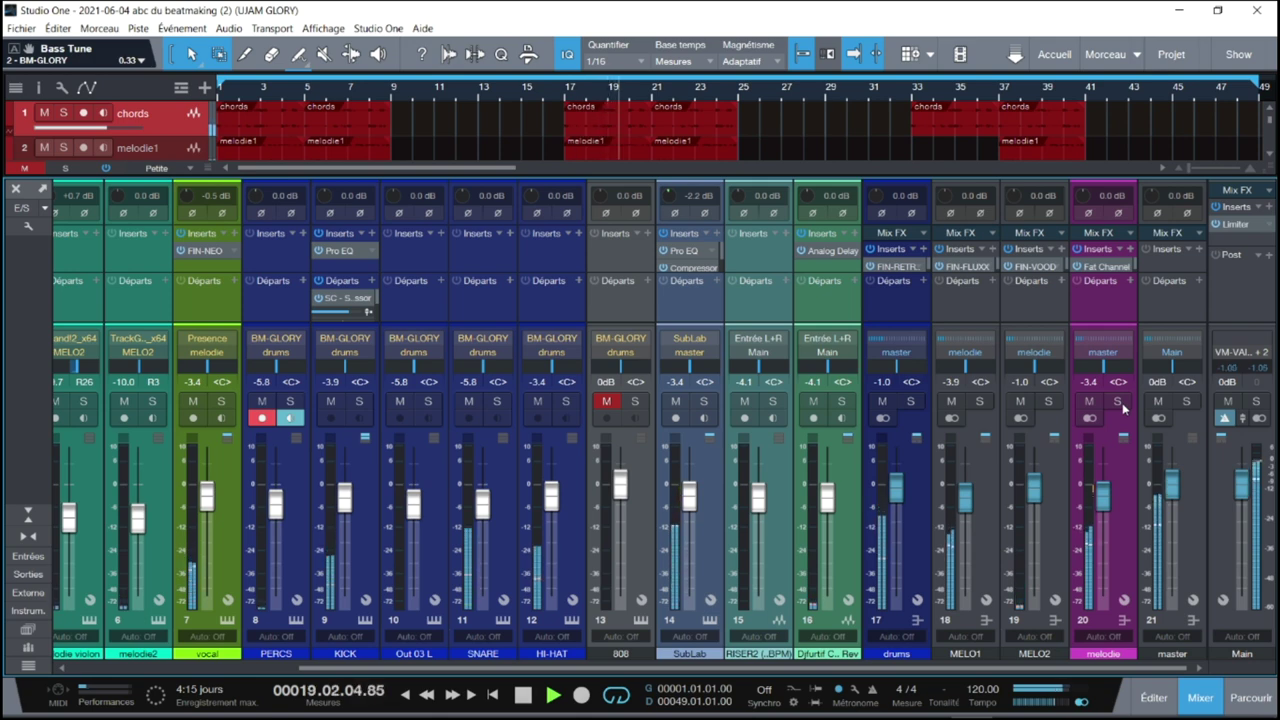
pyautogui.press('F3')
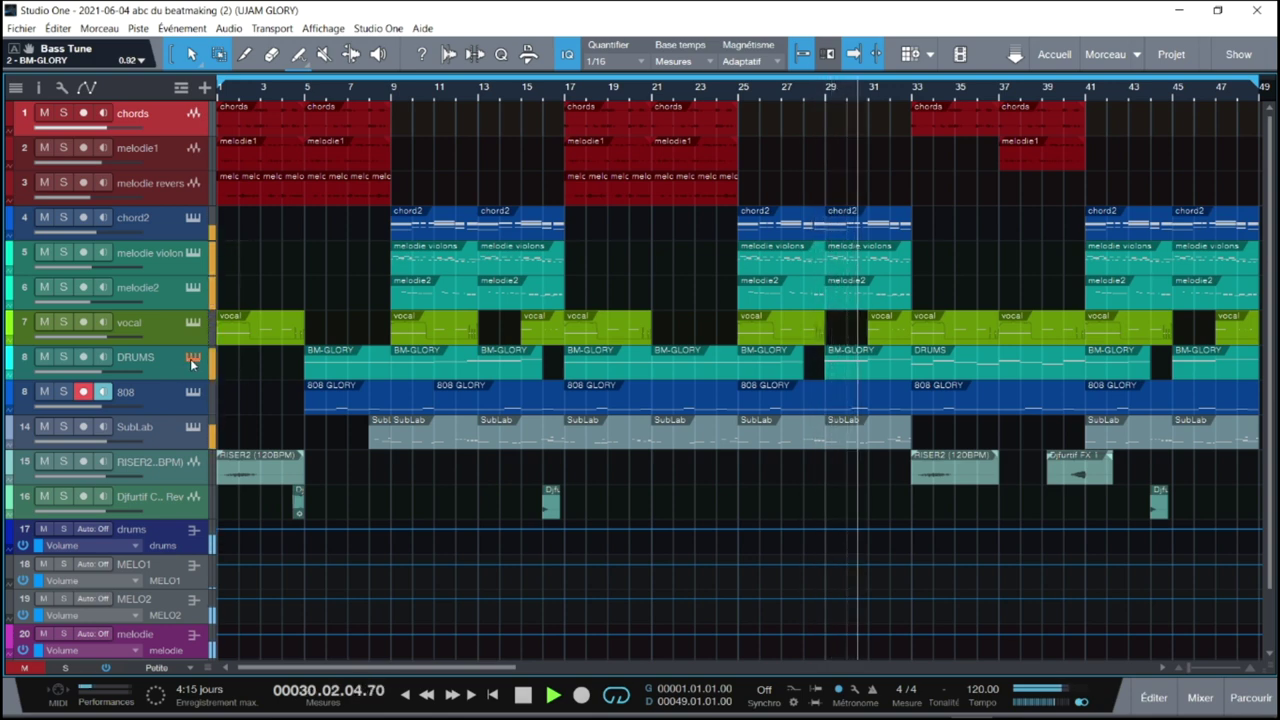
pyautogui.click(193, 360)
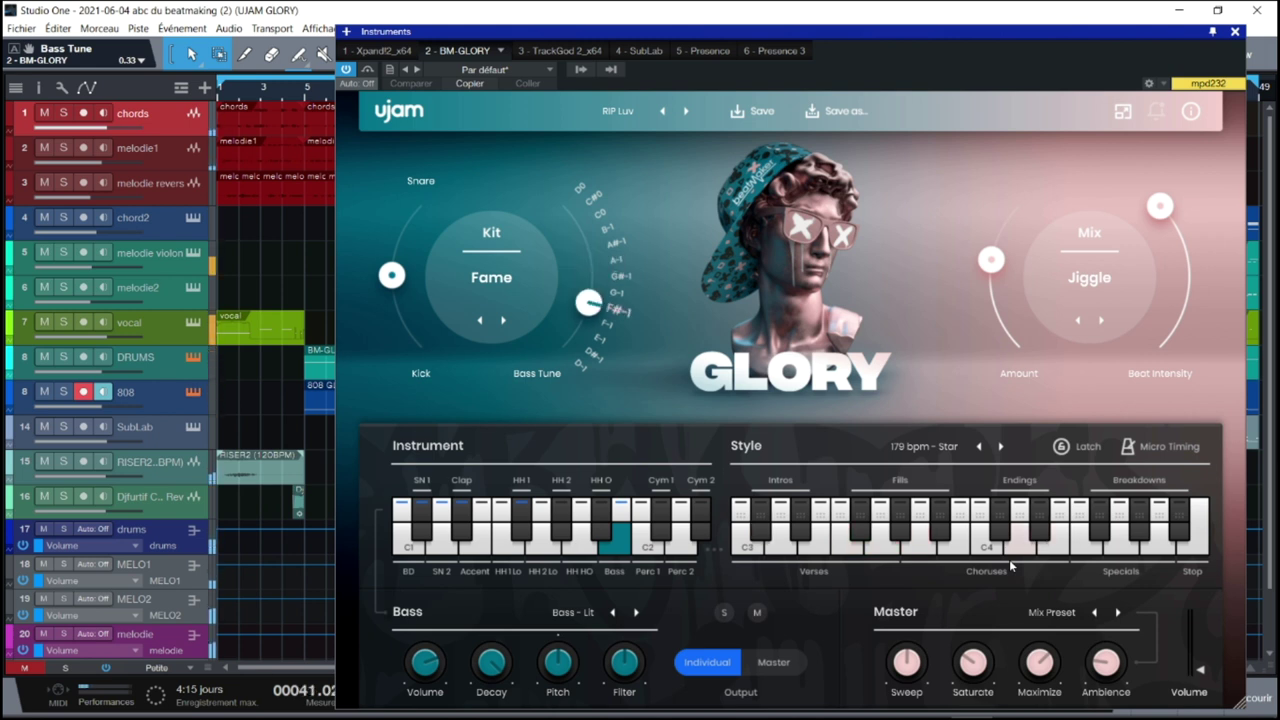
pyautogui.click(1235, 33)
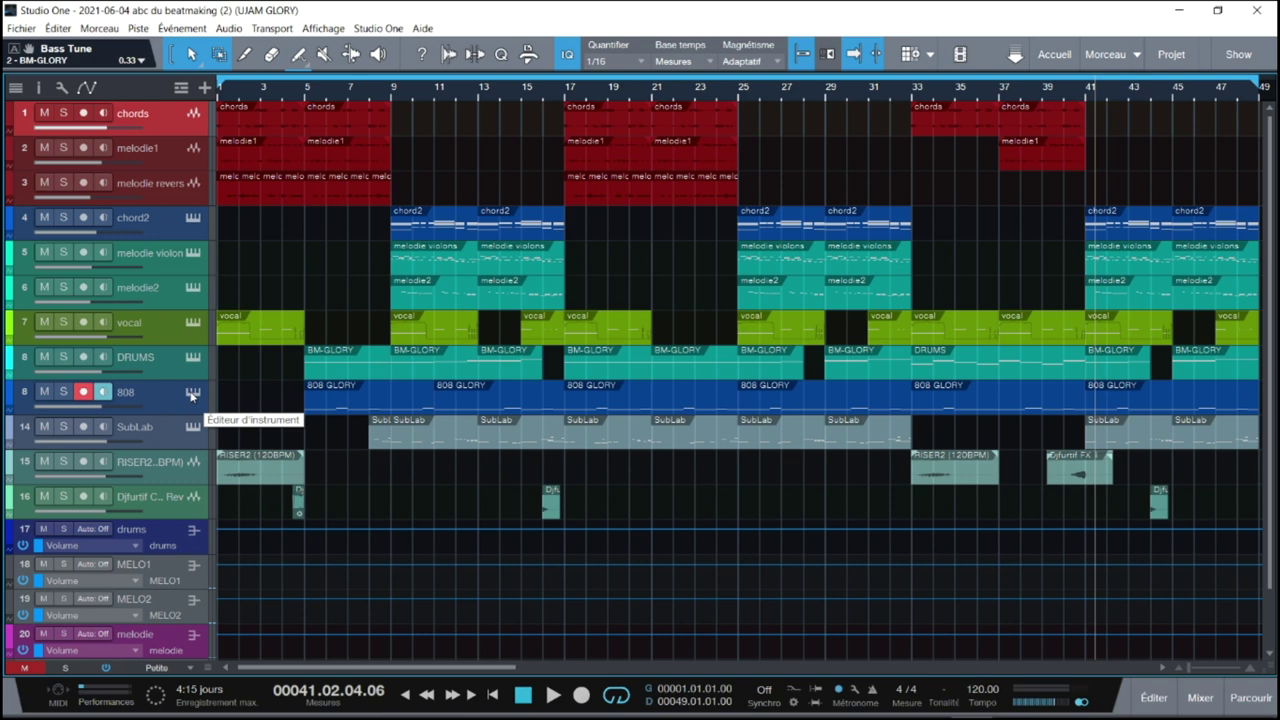
# - Inspect the SubLab track's instrument and the BM-GLORY plug-in of the 808 track
pyautogui.click(194, 427)
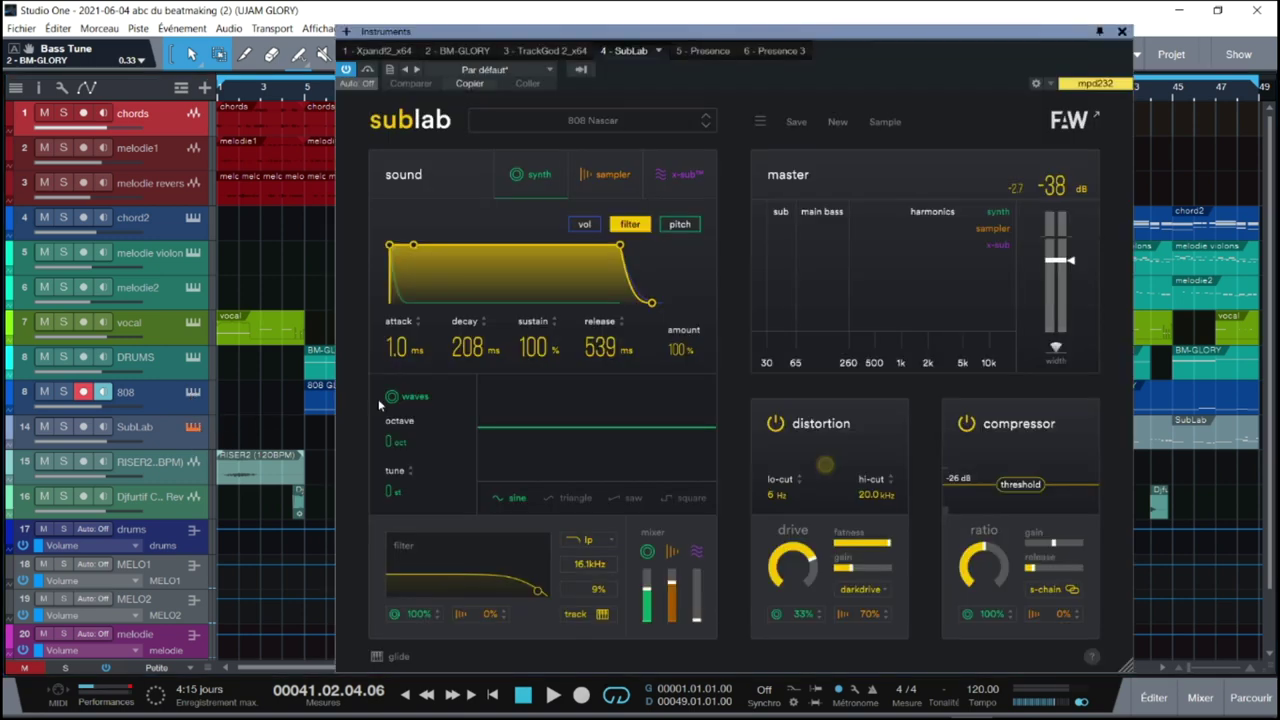
pyautogui.click(194, 429)
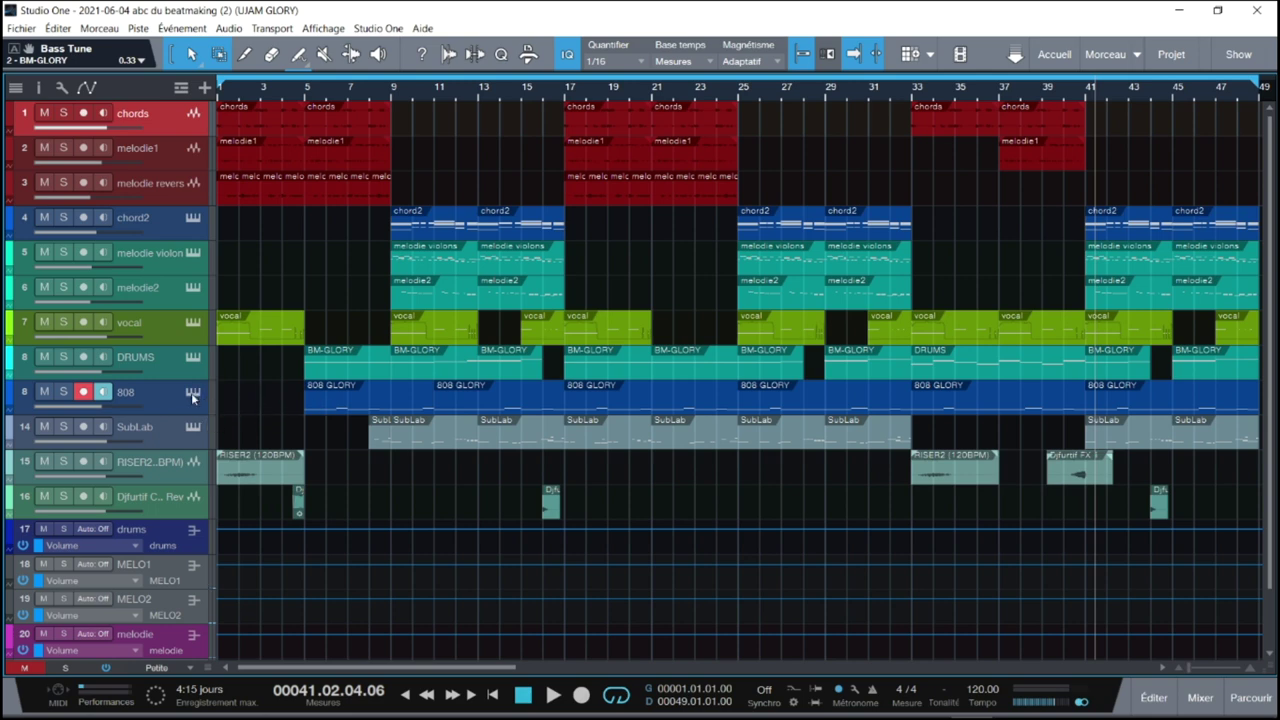
pyautogui.click(193, 393)
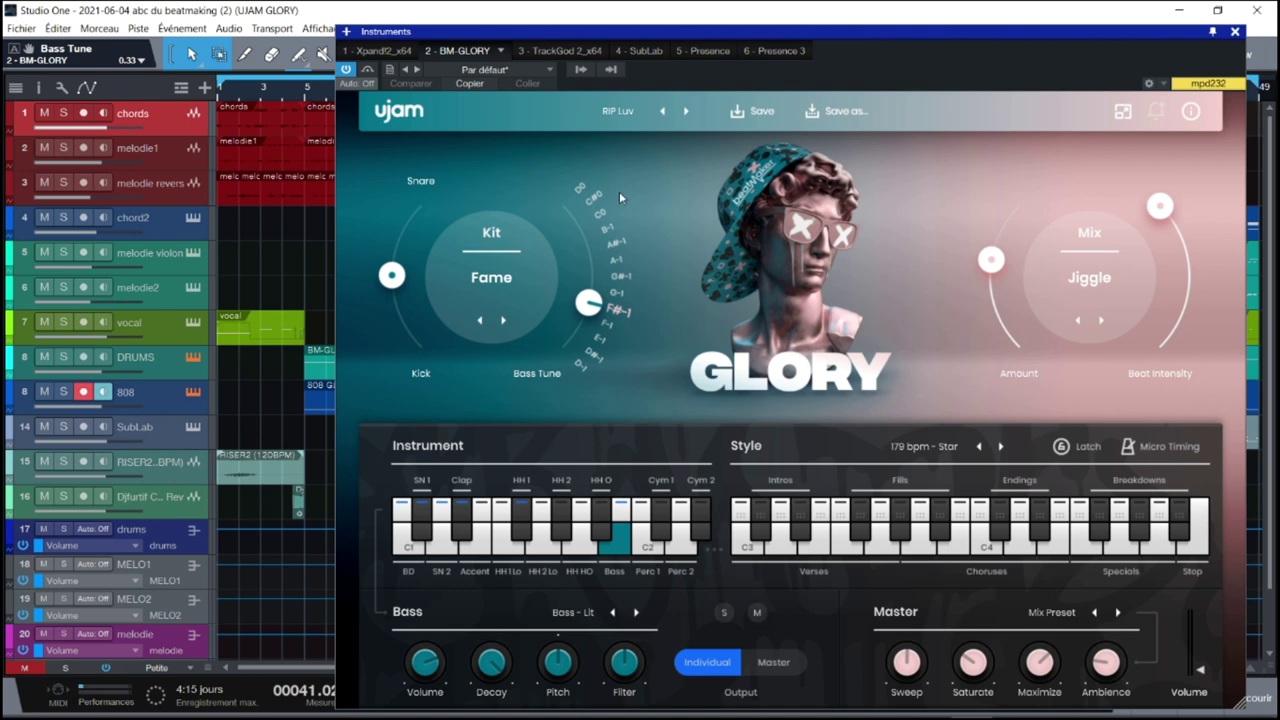
# - Mute the SubLab track, and play the song from the start while checking the mixer
pyautogui.click(43, 427)
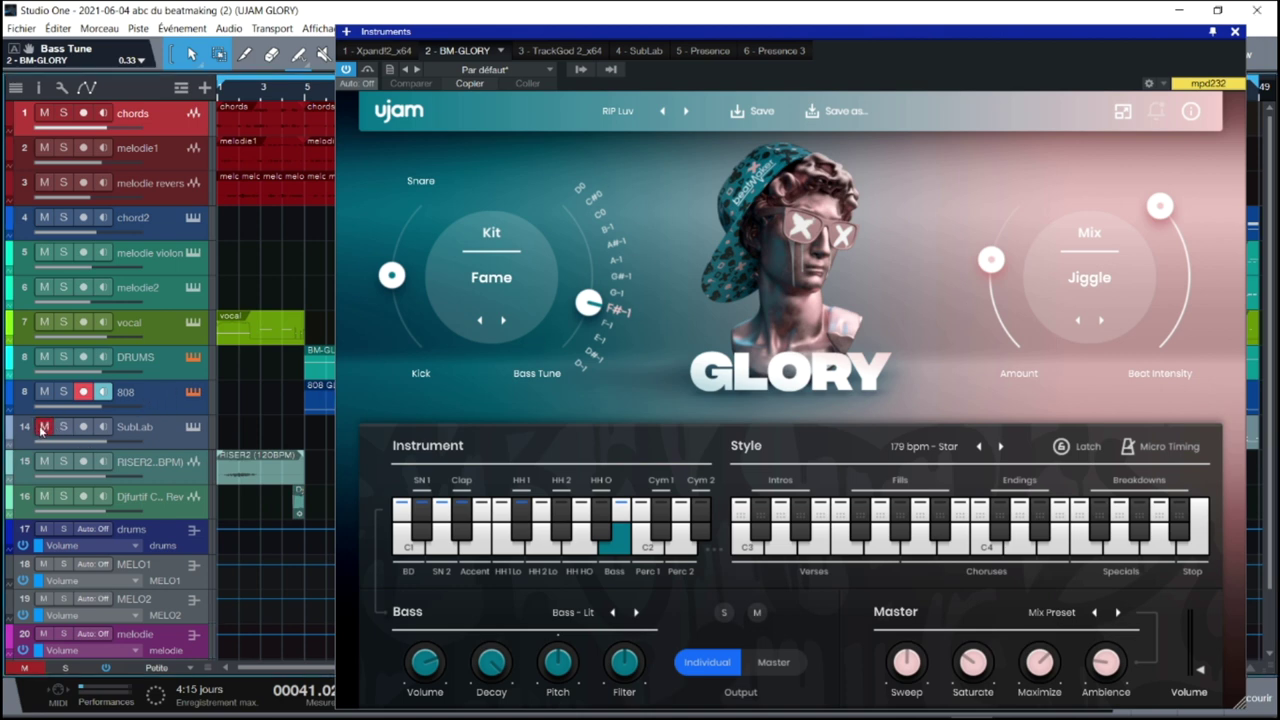
pyautogui.press('F3')
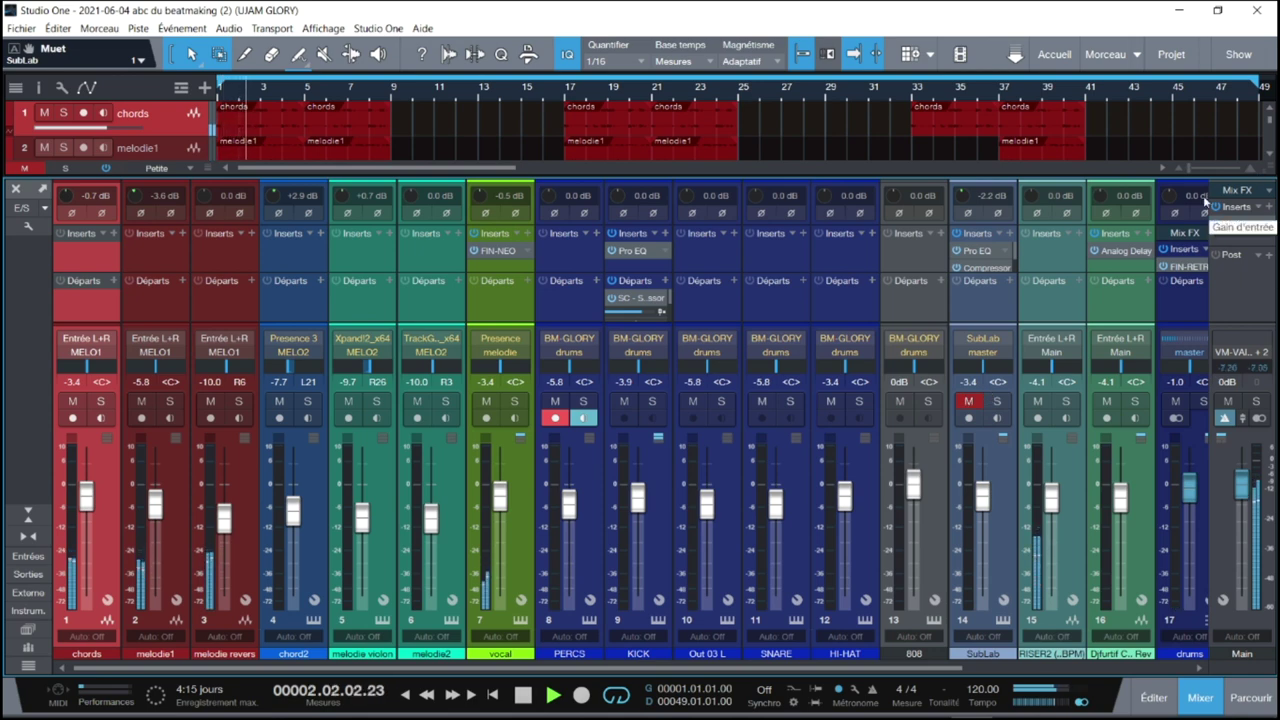
pyautogui.press('F3')
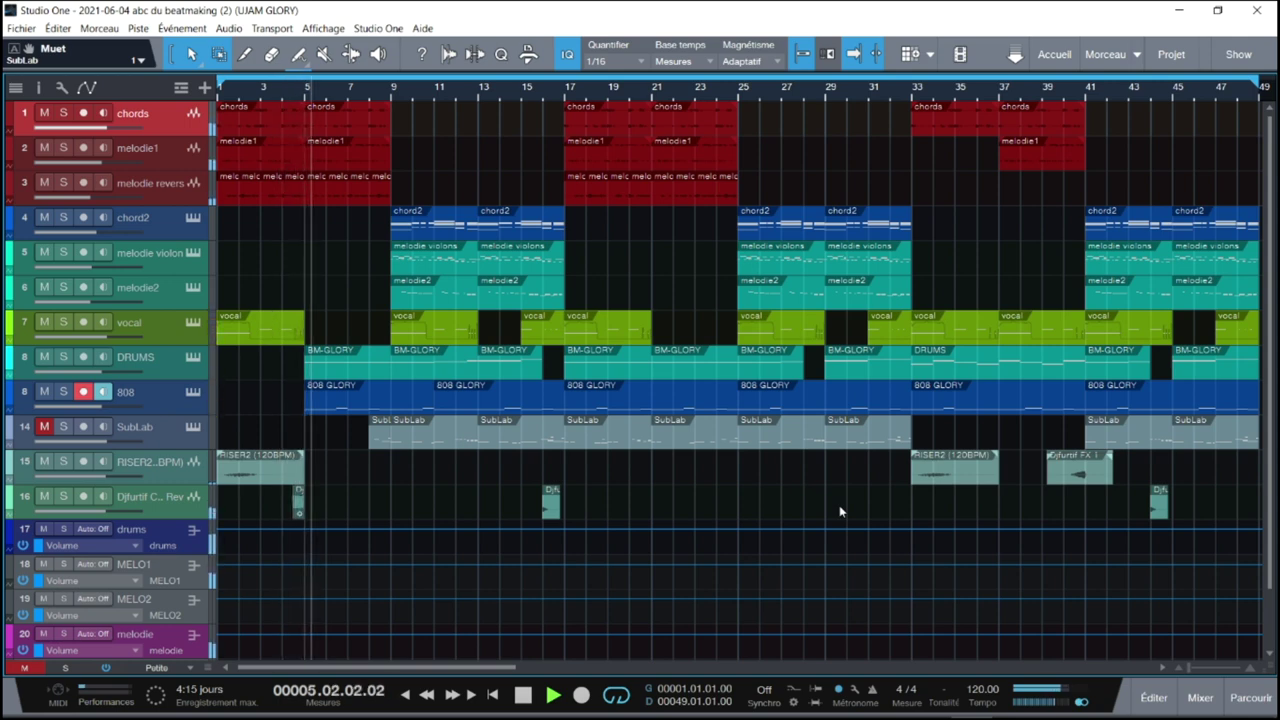
# - Examine the 808 track's plug-in and the notes of its first 808 GLORY clip during playback, and return to the full arrangement
pyautogui.click(194, 393)
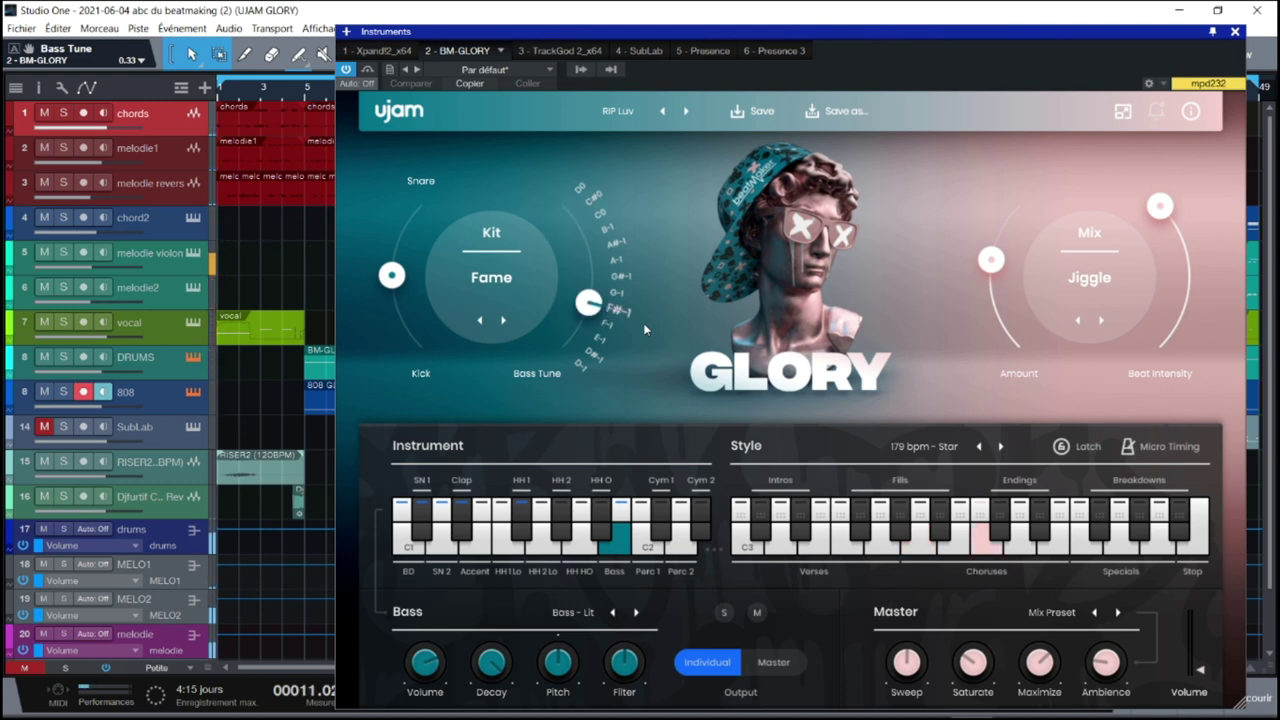
pyautogui.doubleClick(314, 400)
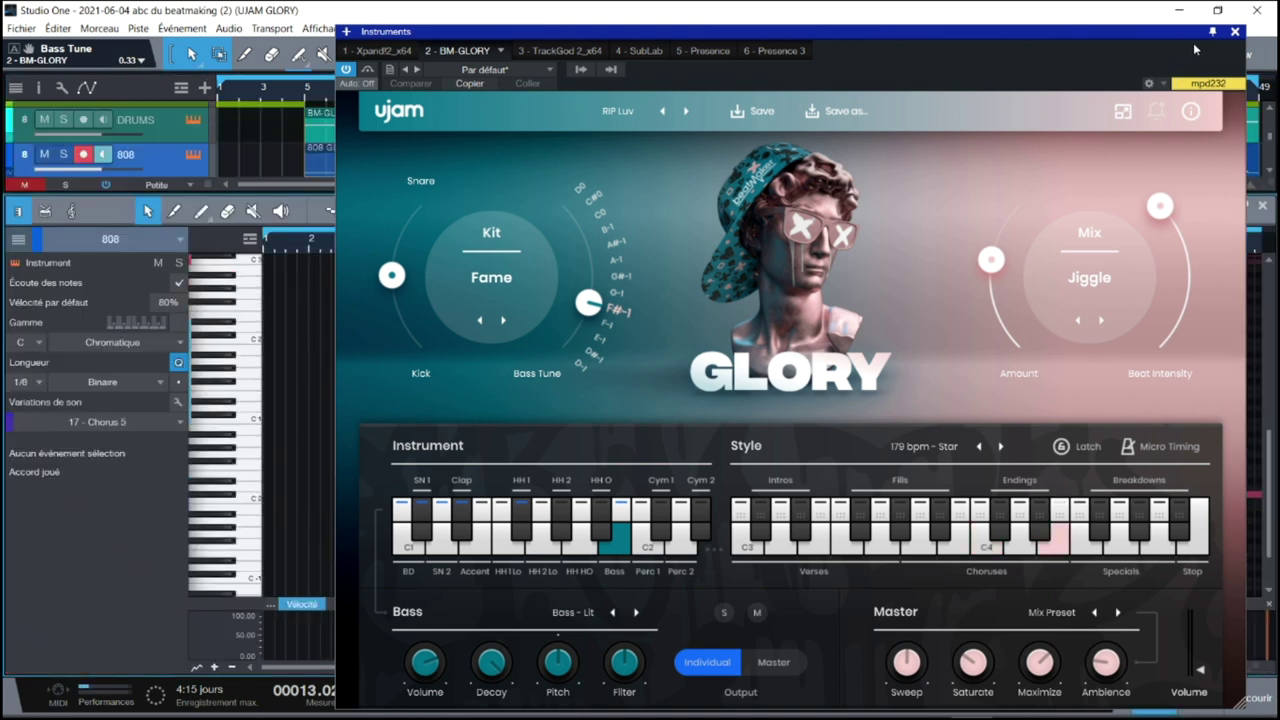
pyautogui.click(1237, 33)
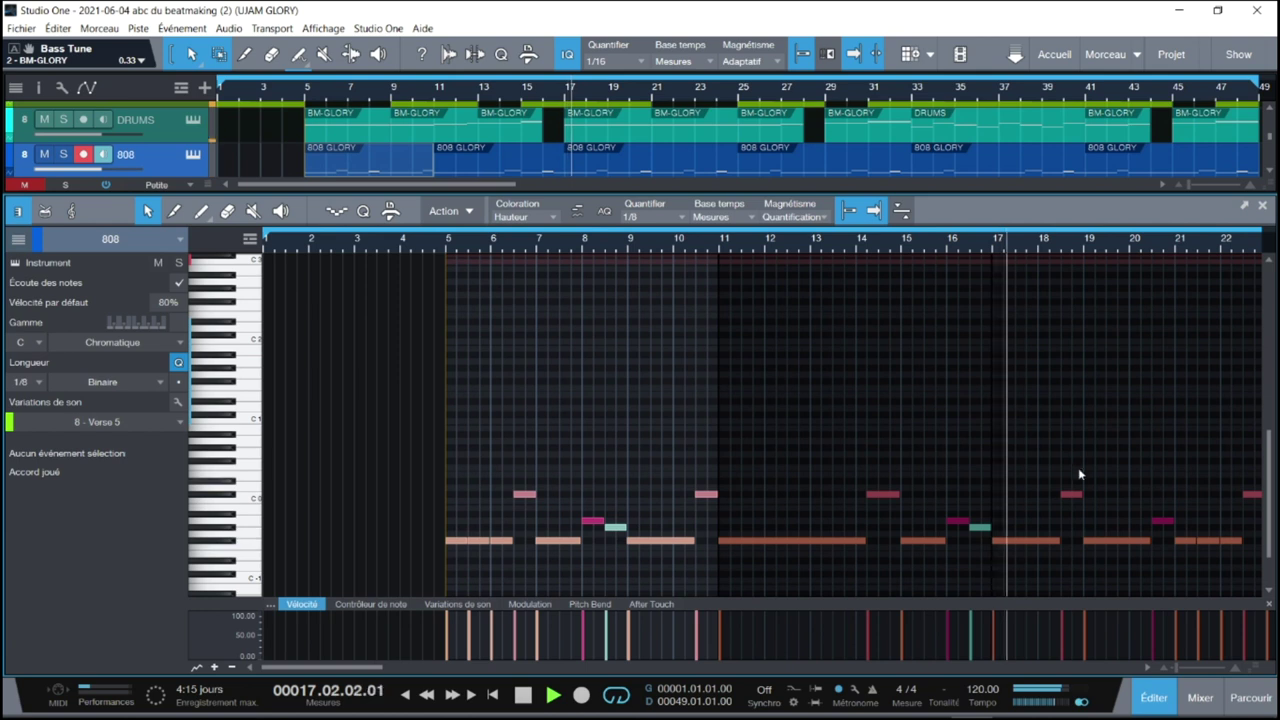
pyautogui.click(1264, 207)
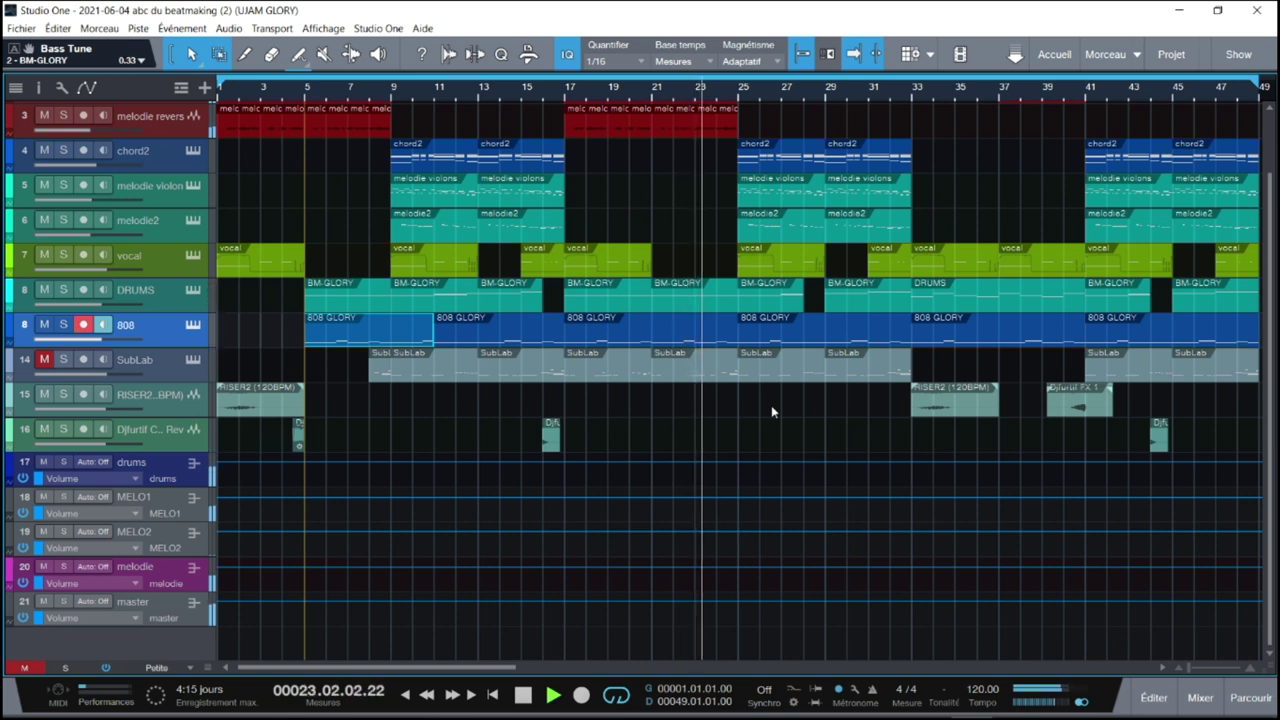
# - Mute the 808 track and unmute the SubLab track in the arrangement while the song plays
pyautogui.click(46, 326)
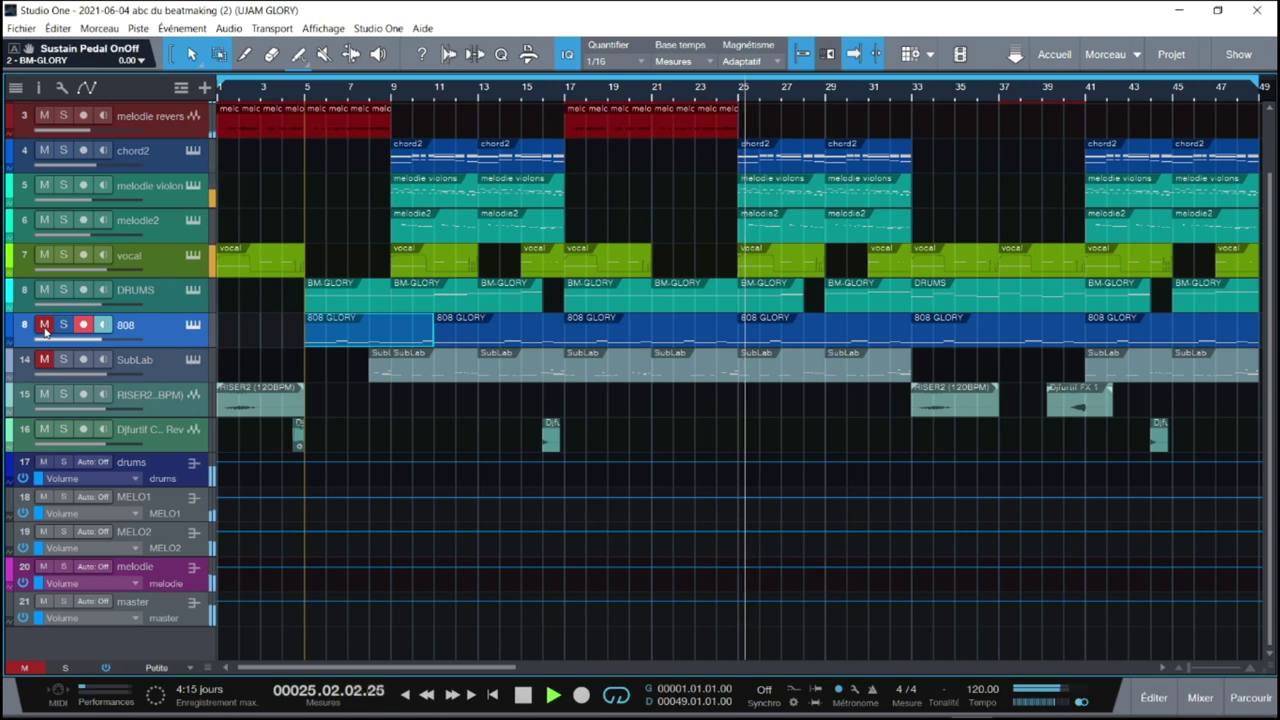
pyautogui.click(44, 361)
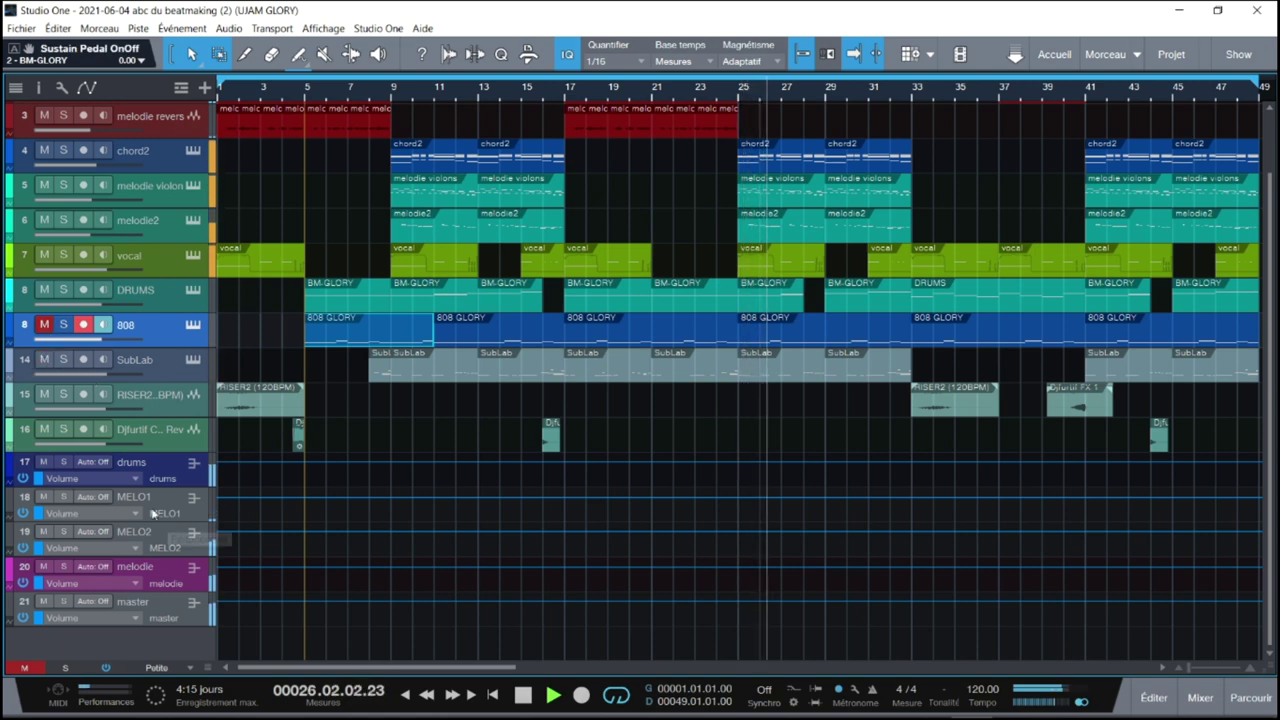
pyautogui.press('F2')
pyautogui.press('F2')
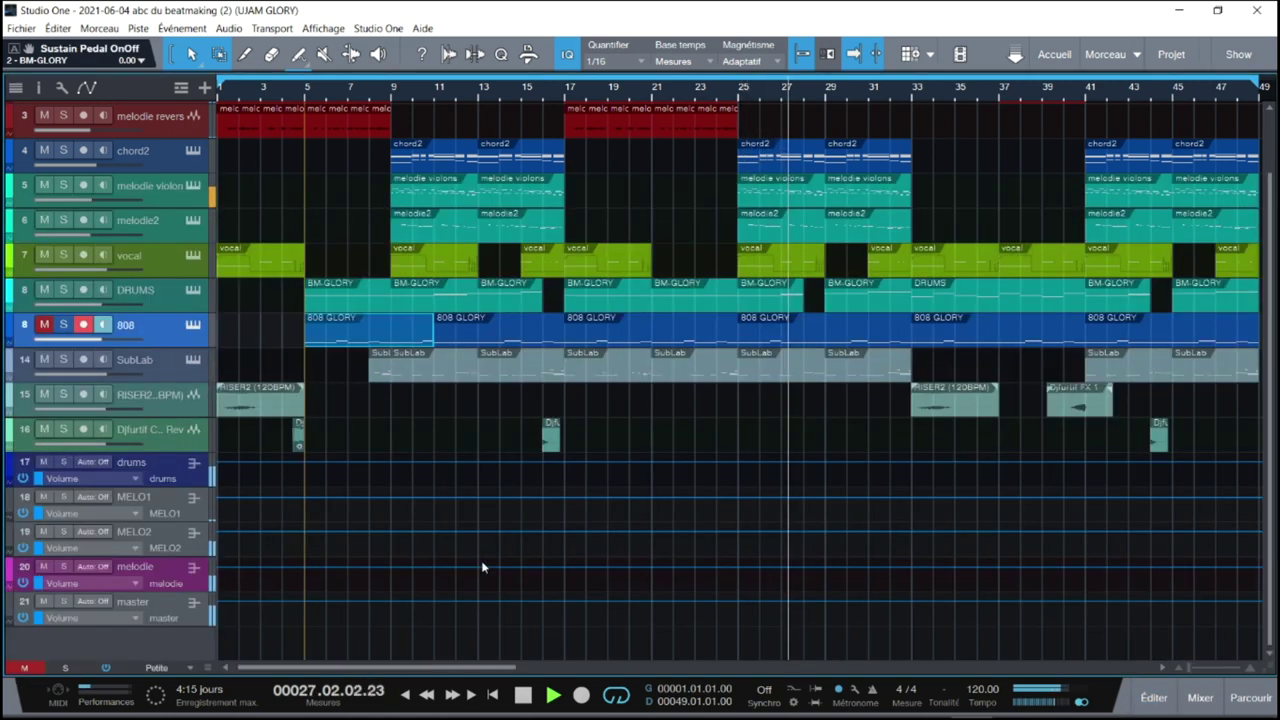
# - In the mixer, mute the 808 channel and unmute the SubLab channel, then return to the full arrangement and stop playback
pyautogui.press('F3')
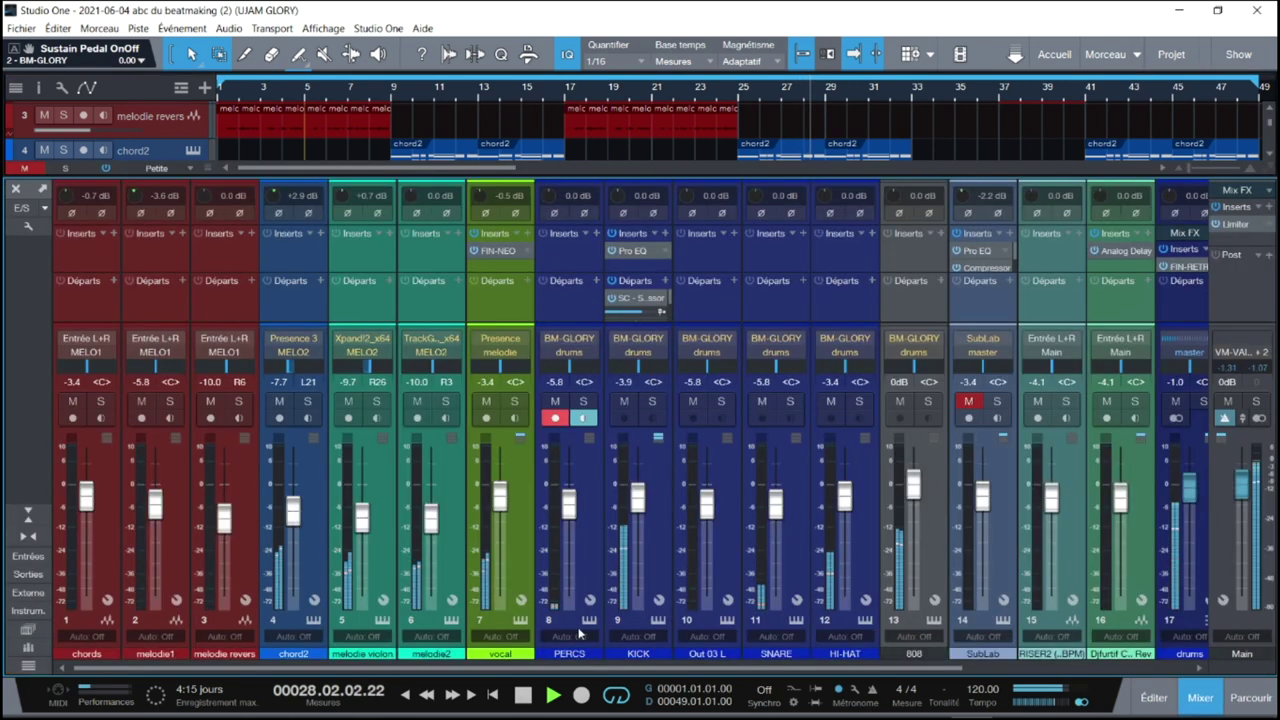
pyautogui.click(898, 402)
pyautogui.click(968, 401)
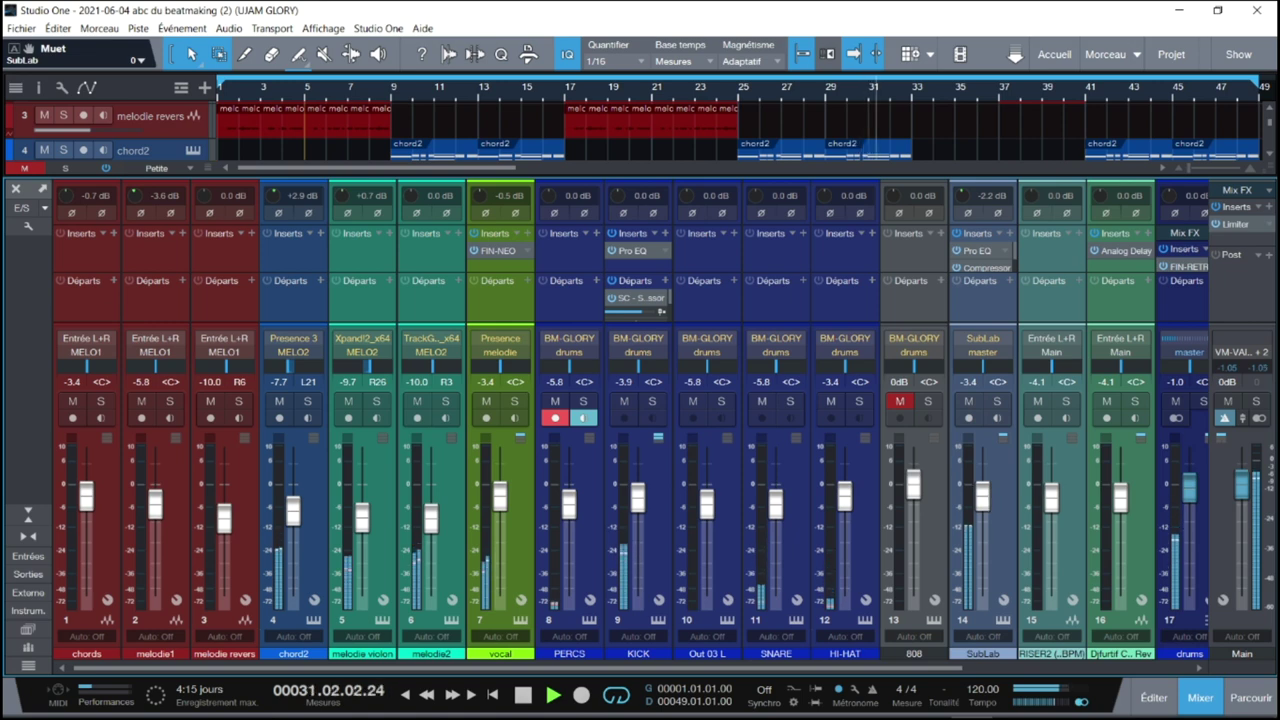
pyautogui.press('F3')
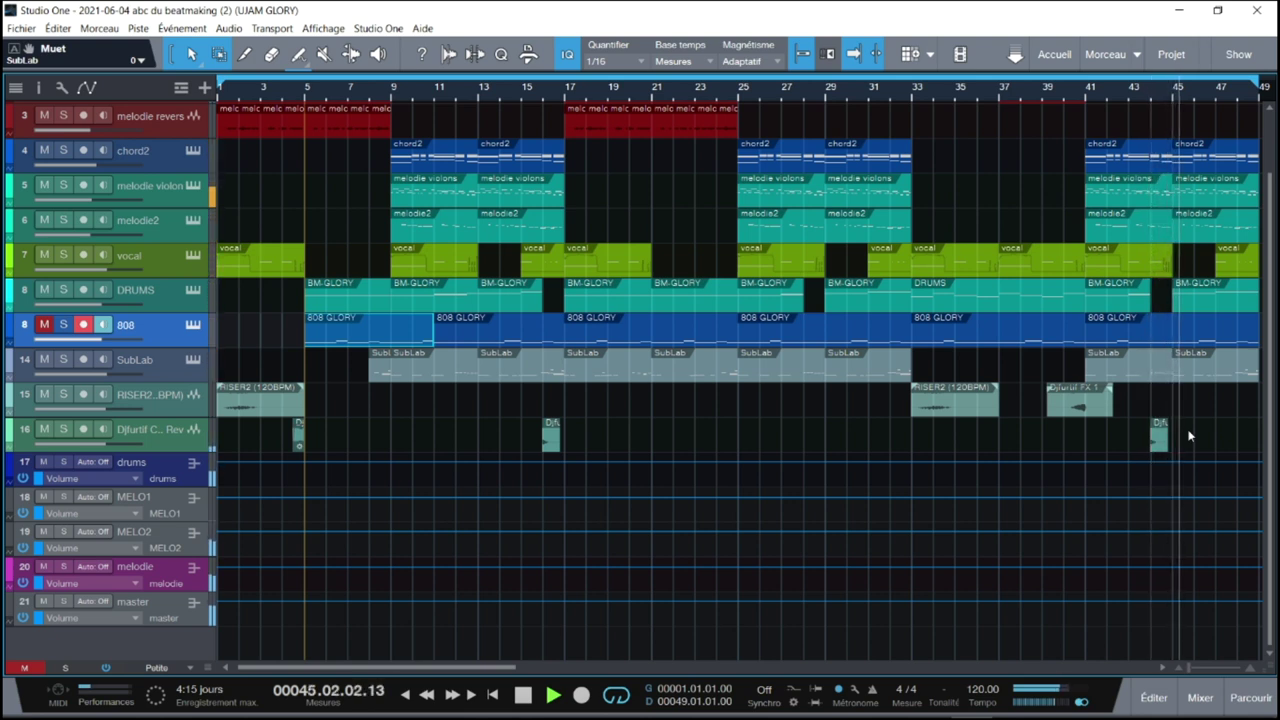
pyautogui.press('space')
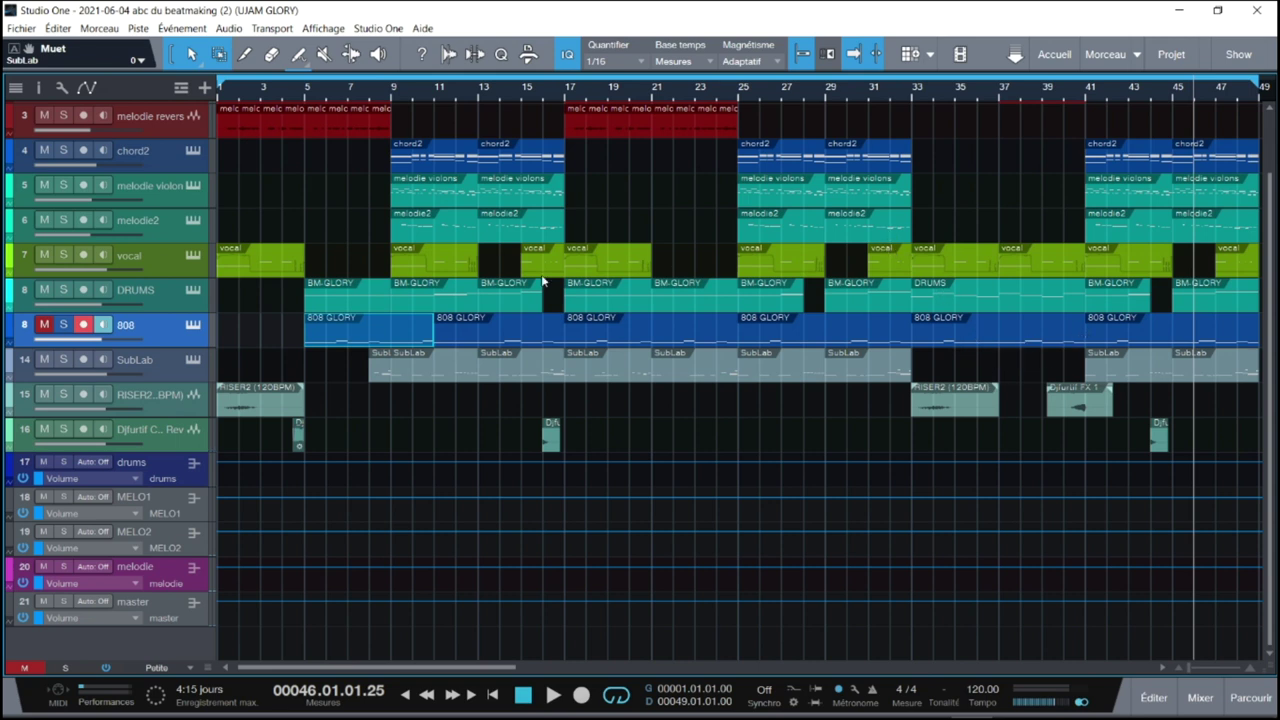
# - Open the 808 track's BM-GLORY plug-in, examine the style player's Speed and Player Sync options, and select the Bass Drum instrument
pyautogui.click(192, 326)
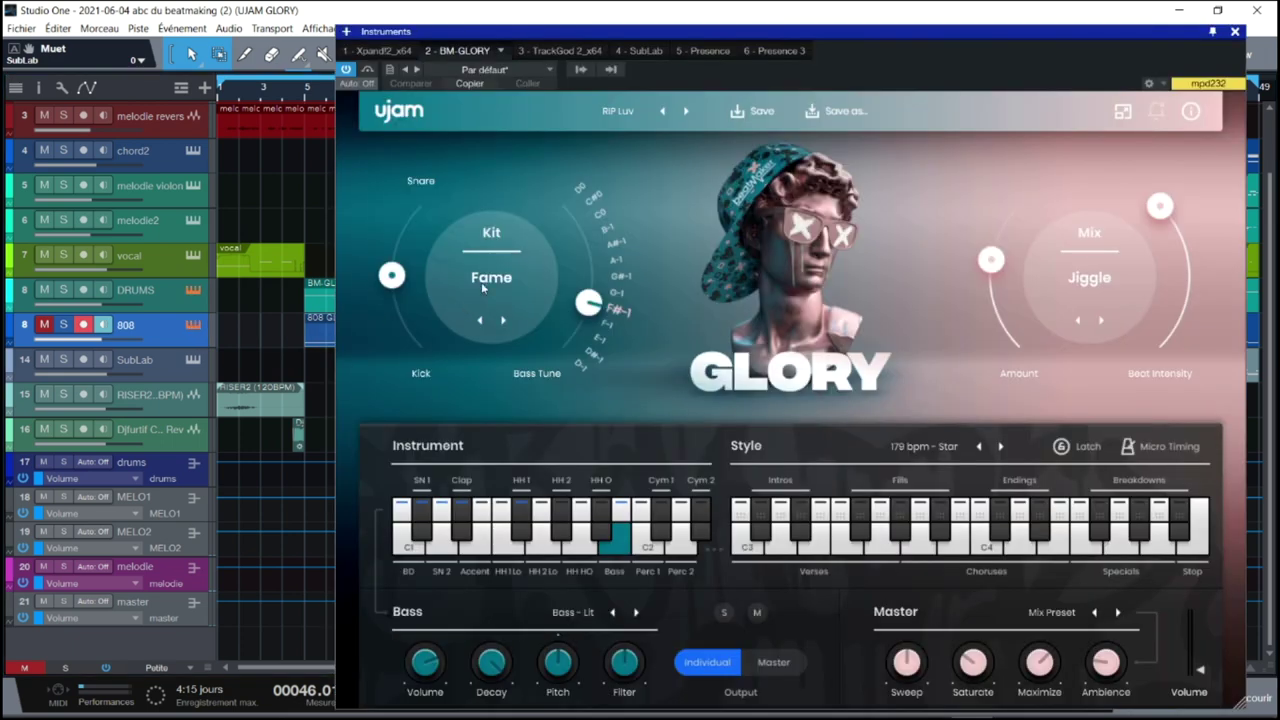
pyautogui.click(1155, 455)
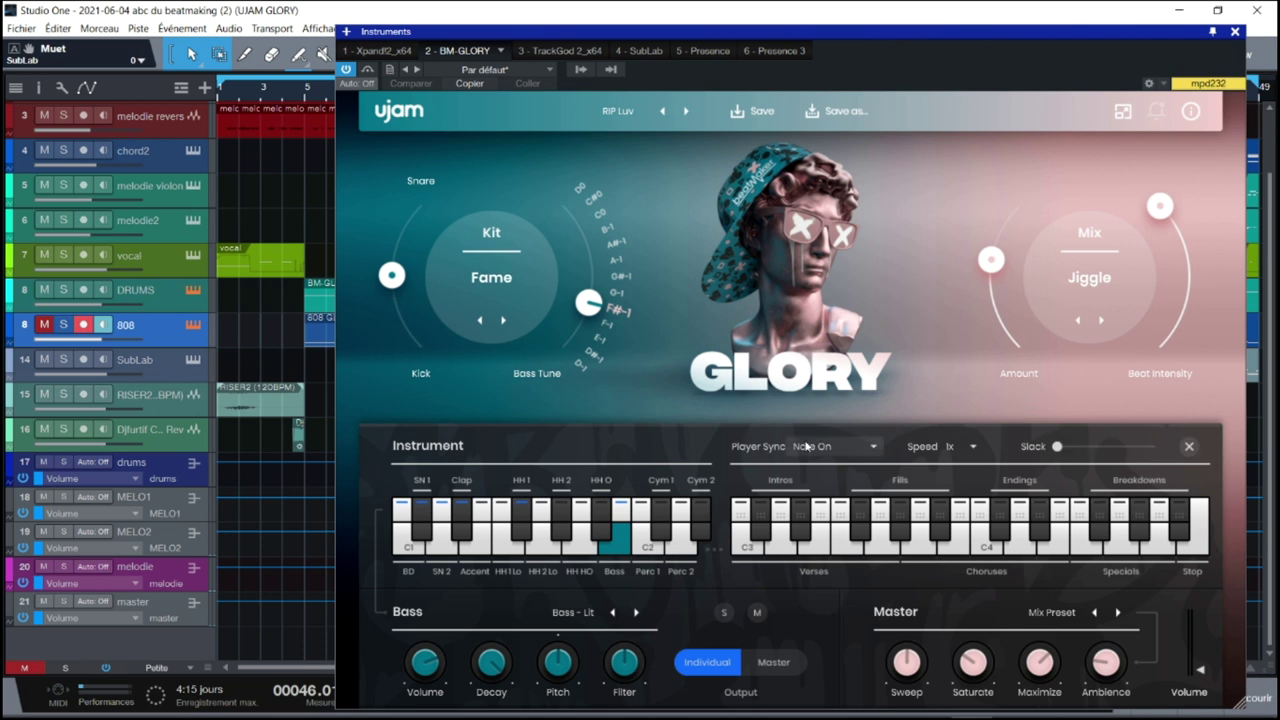
pyautogui.click(970, 448)
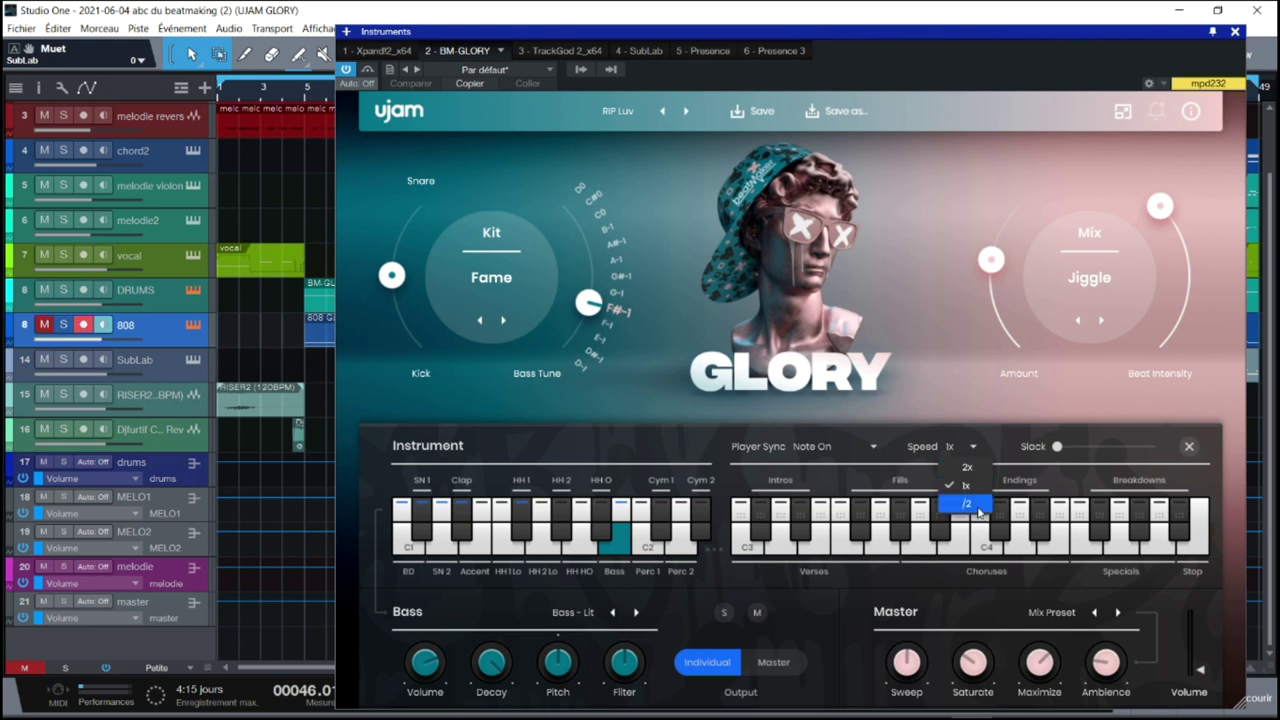
pyautogui.click(995, 438)
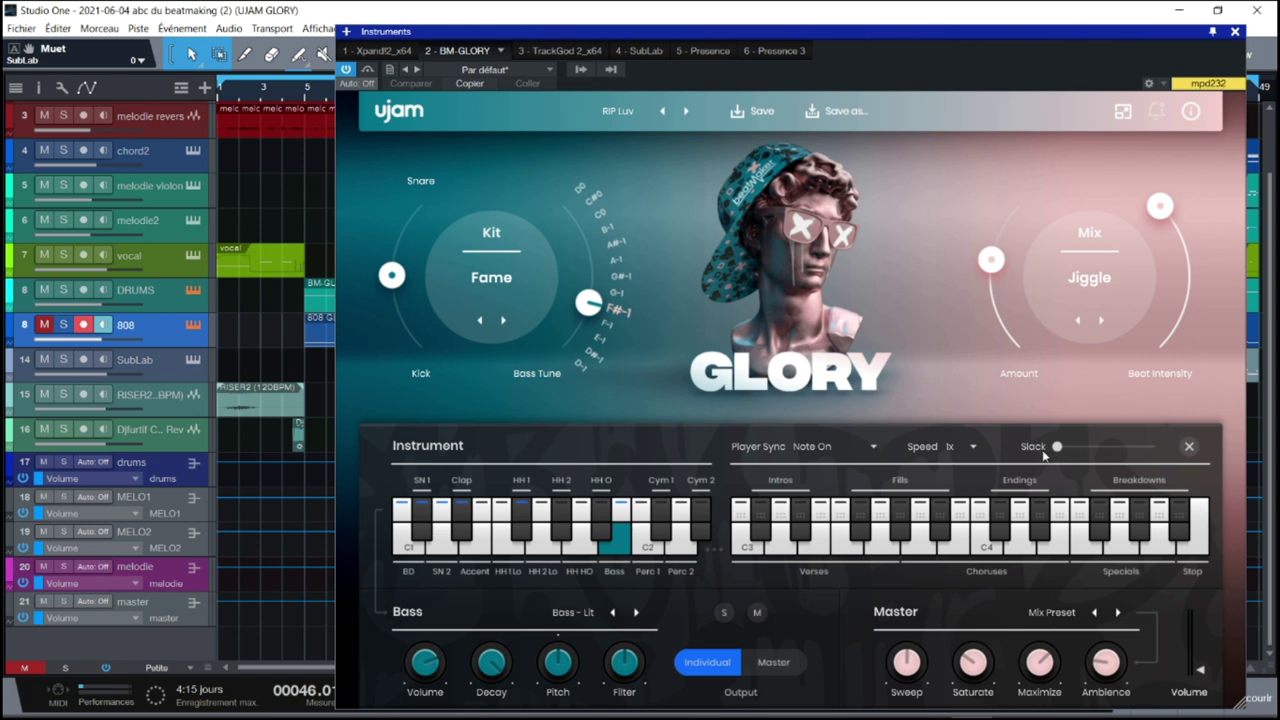
pyautogui.click(806, 447)
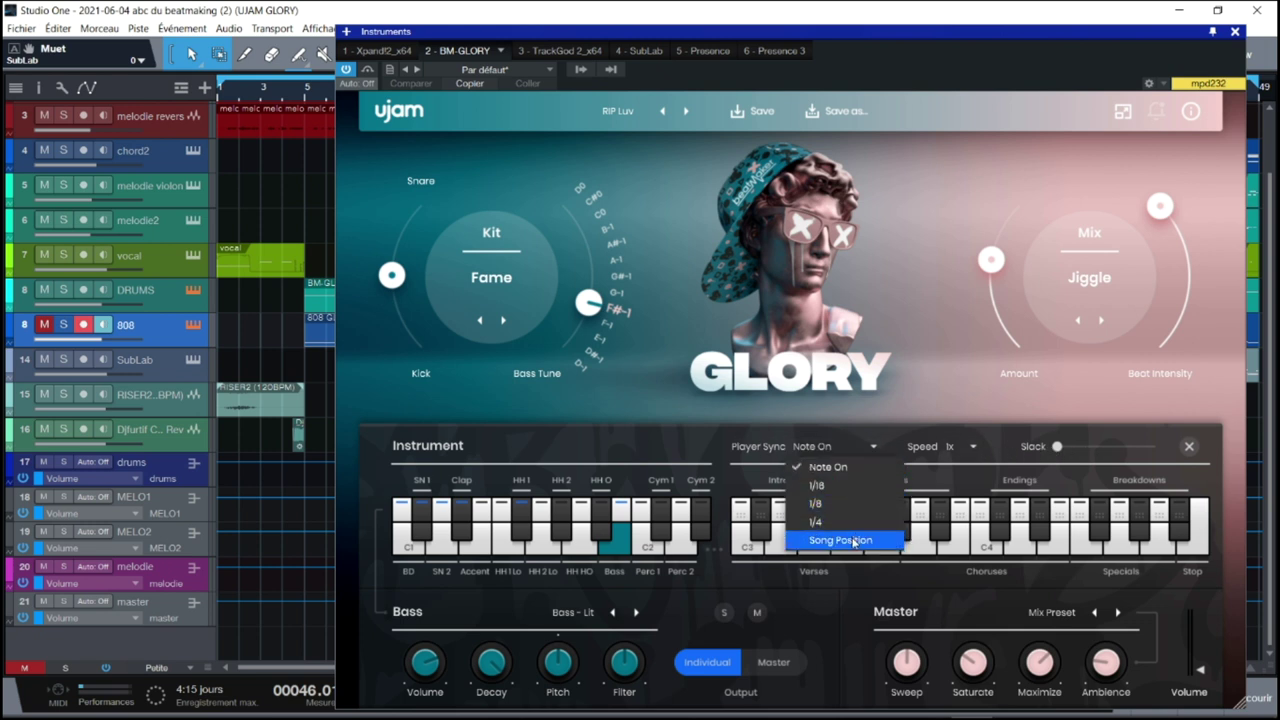
pyautogui.click(825, 450)
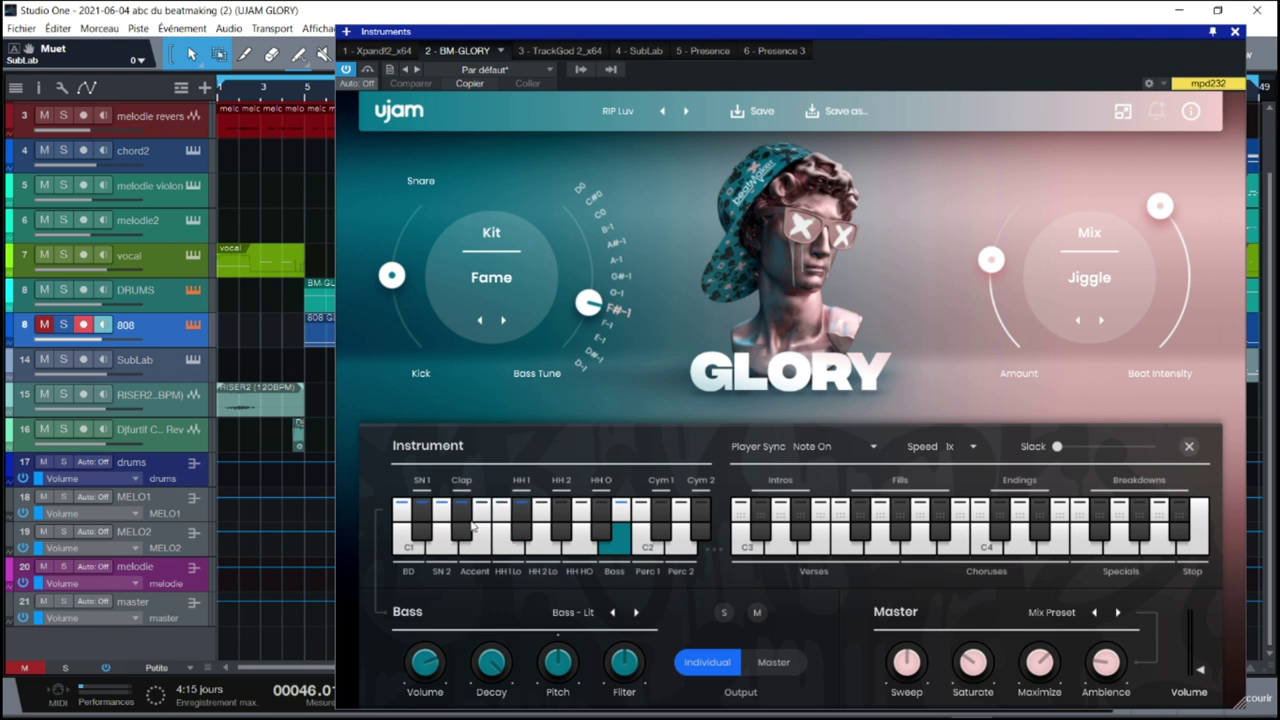
pyautogui.click(400, 548)
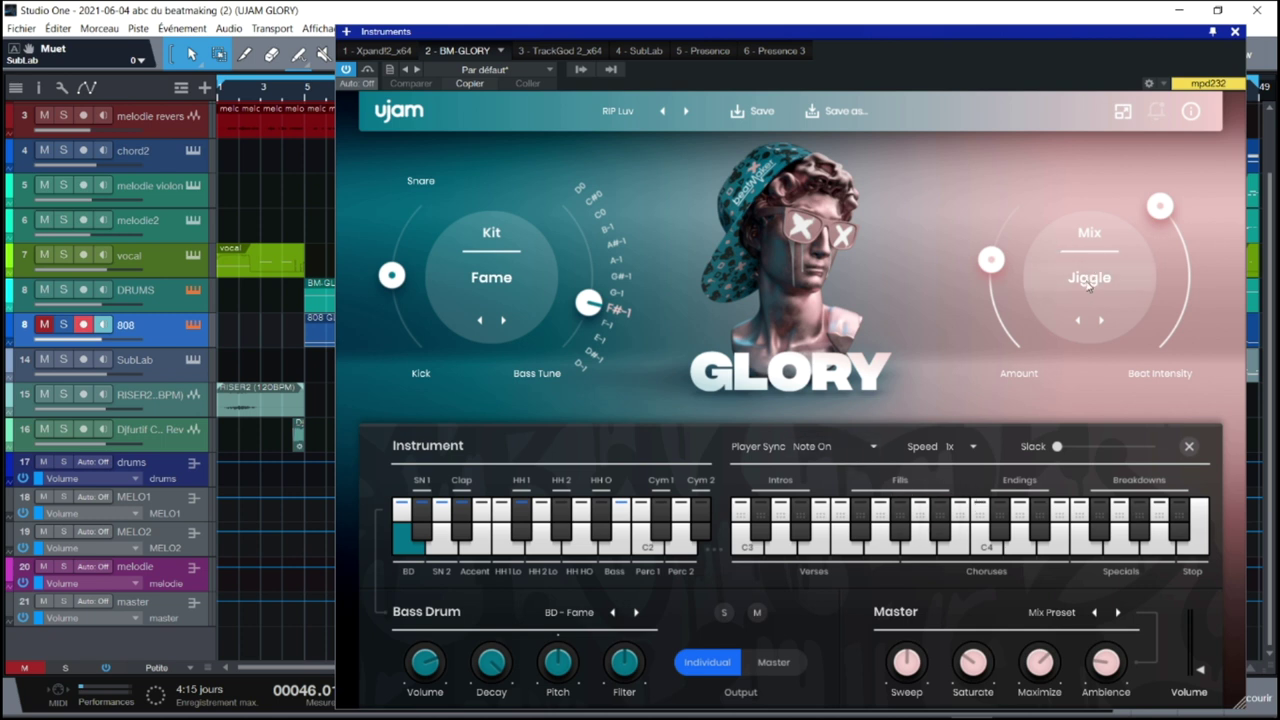
# - Play the song from the start, switch BM-GLORY's Mix preset to Hot and raise its Amount to about 83
pyautogui.press('space')
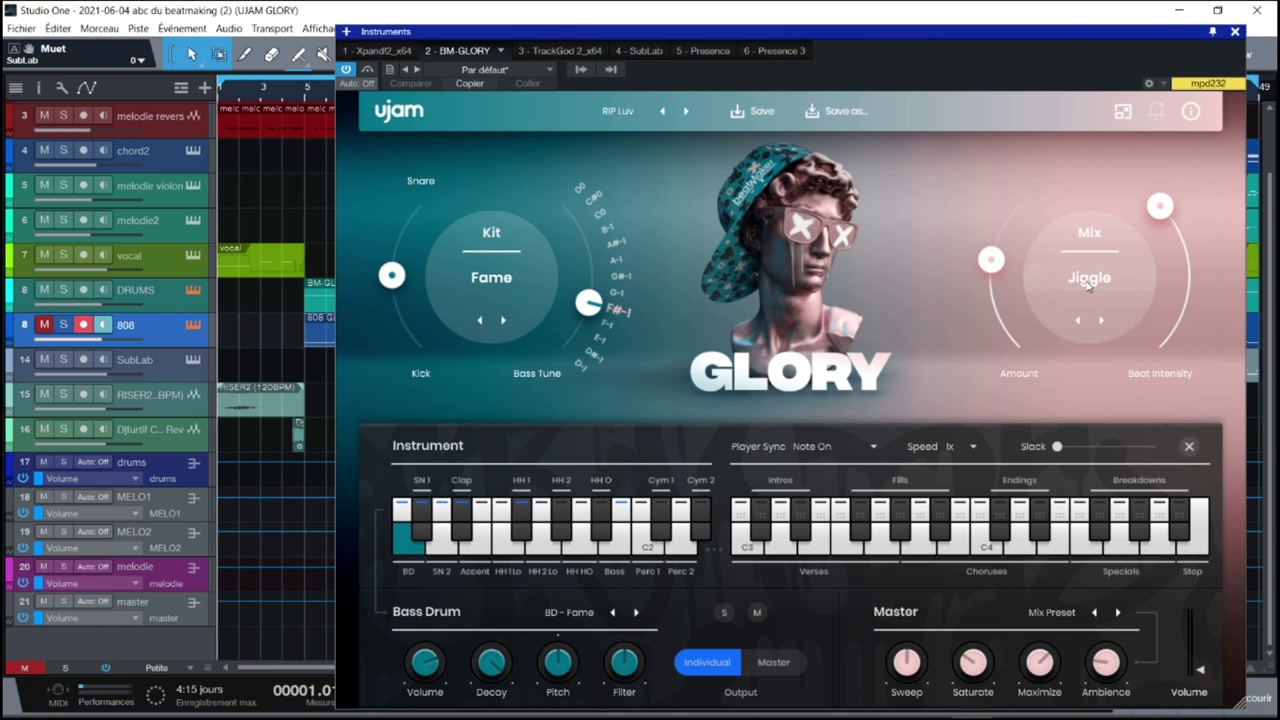
pyautogui.press('space')
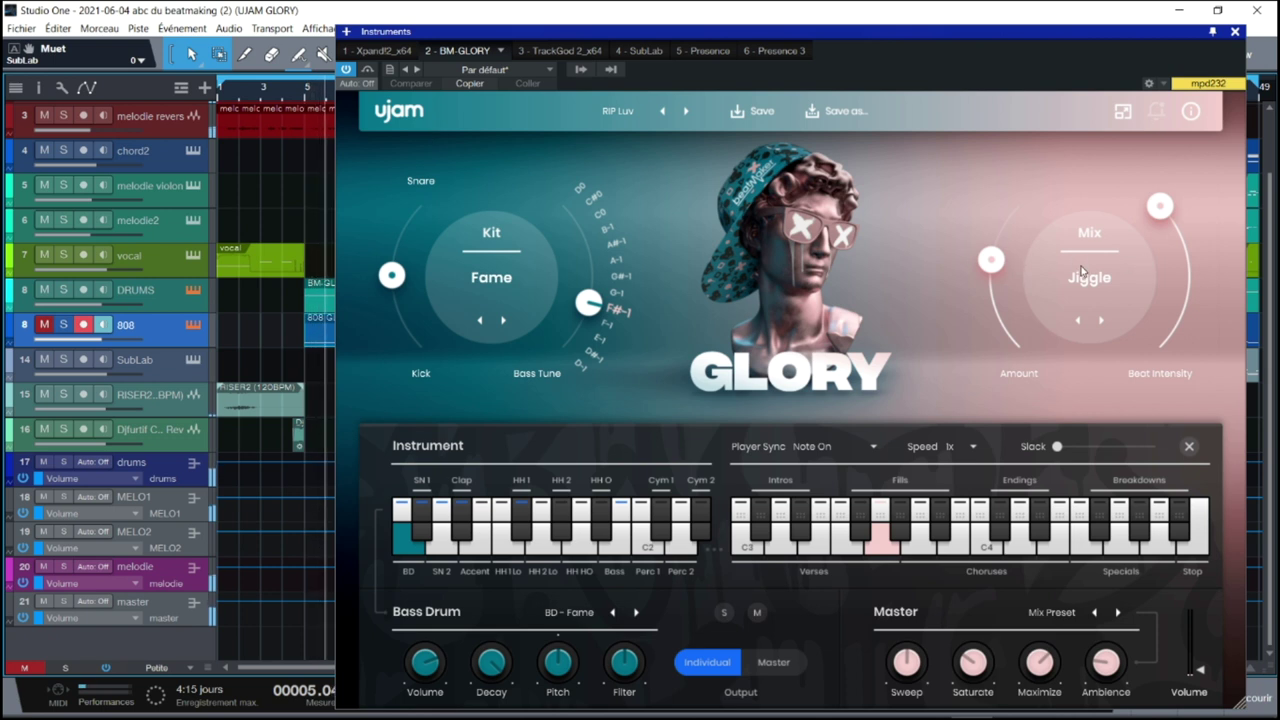
pyautogui.click(1102, 321)
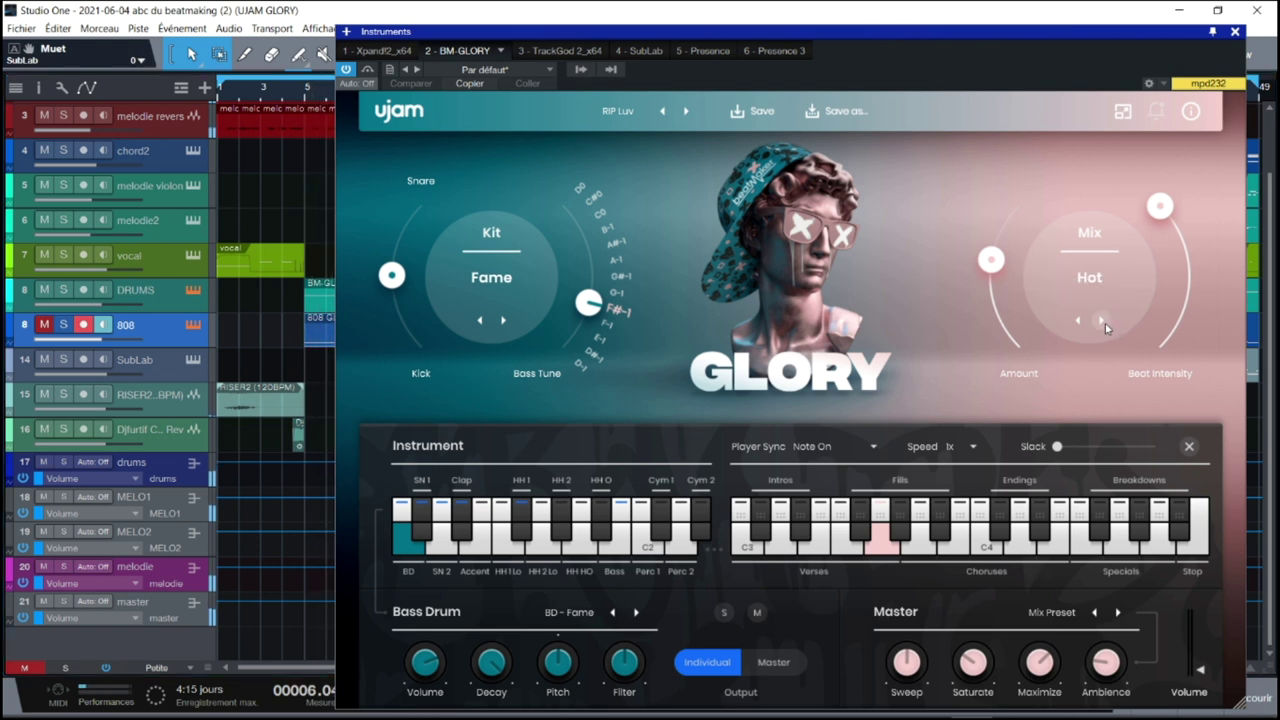
pyautogui.moveTo(992, 262); pyautogui.dragTo(998, 222)
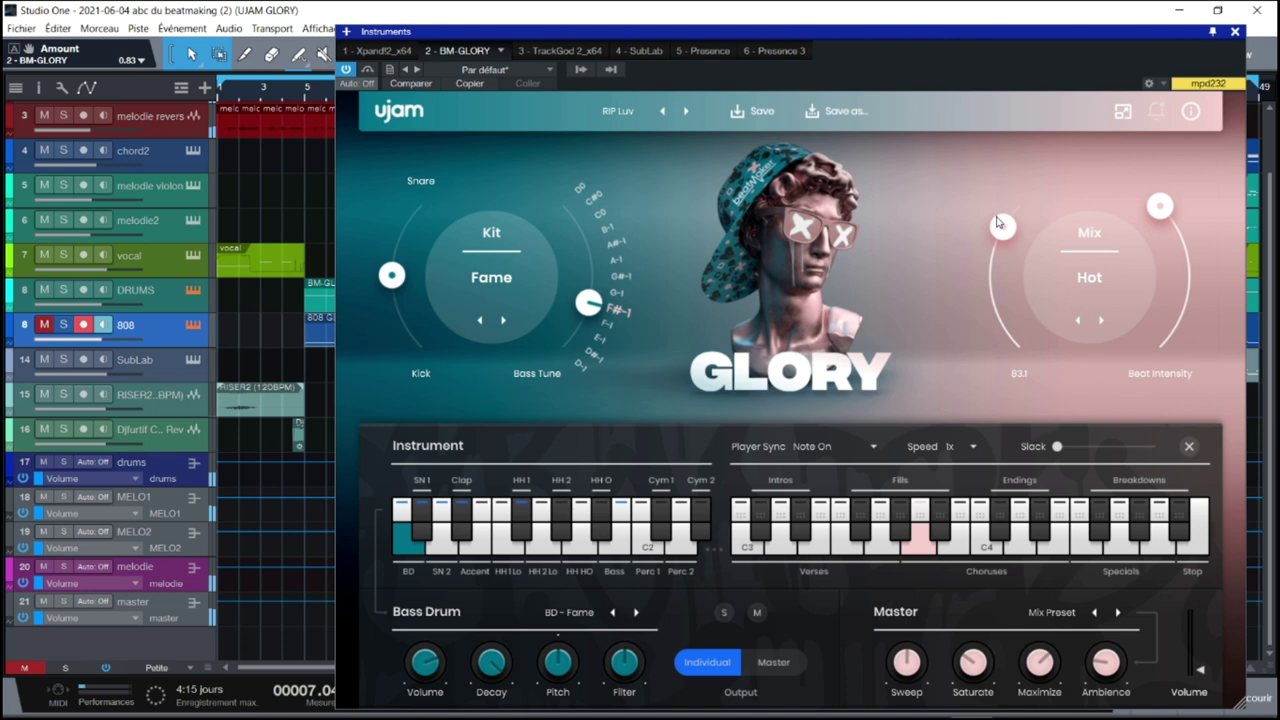